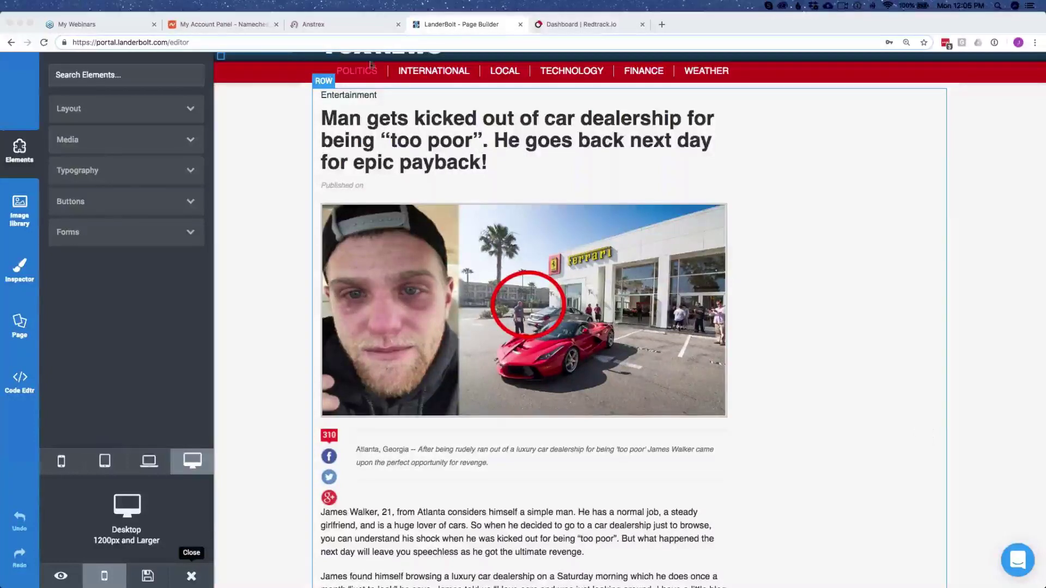
Close the webinars and old Namecheap account tabs, and exit the landing page builder
click(155, 25)
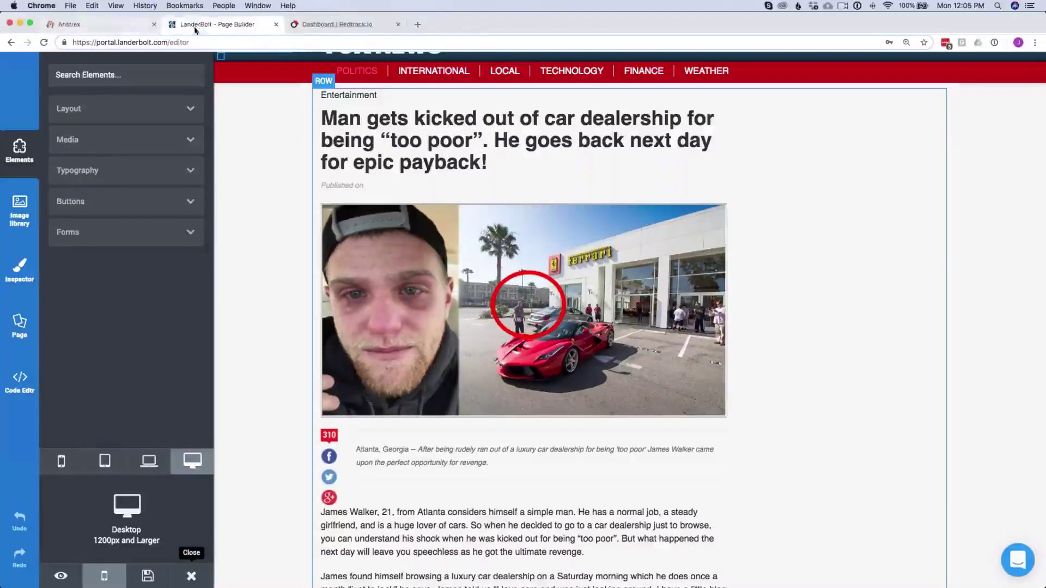
click(155, 25)
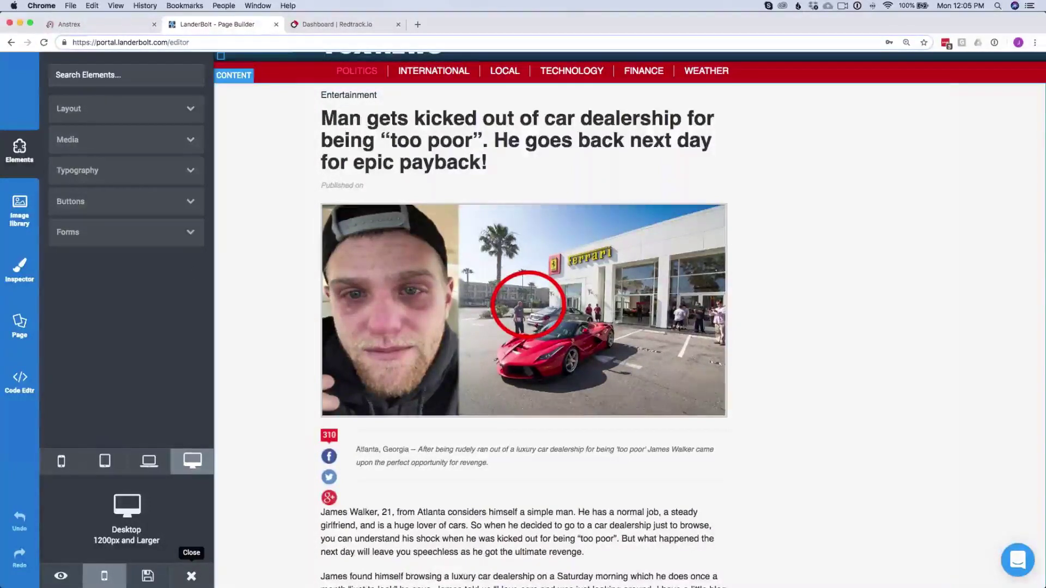
click(202, 576)
click(525, 134)
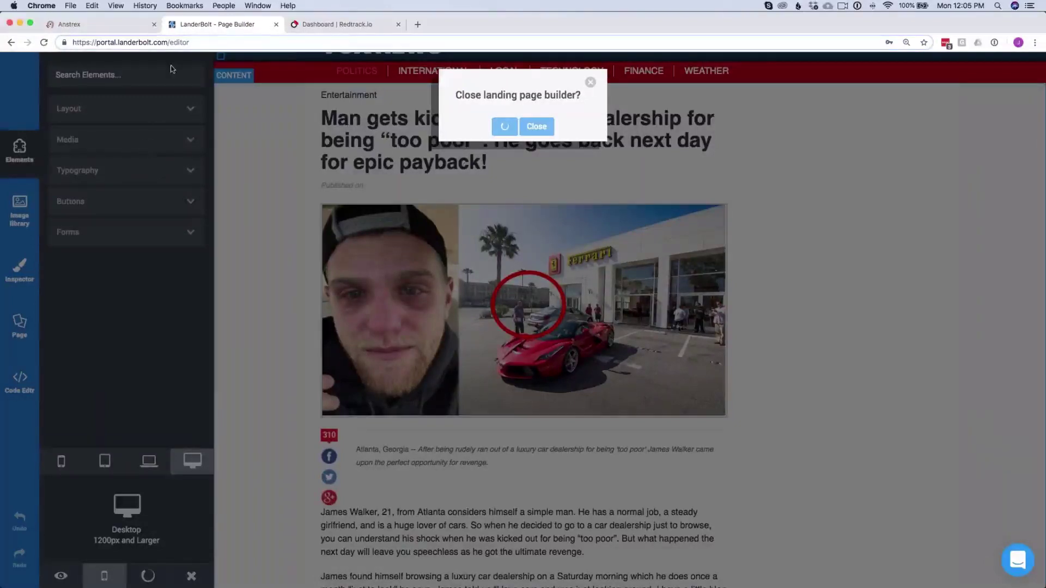
Open namecheap.com in a new browser tab, make it the first tab, and bring up the sign-in form
click(416, 25)
text(nam)
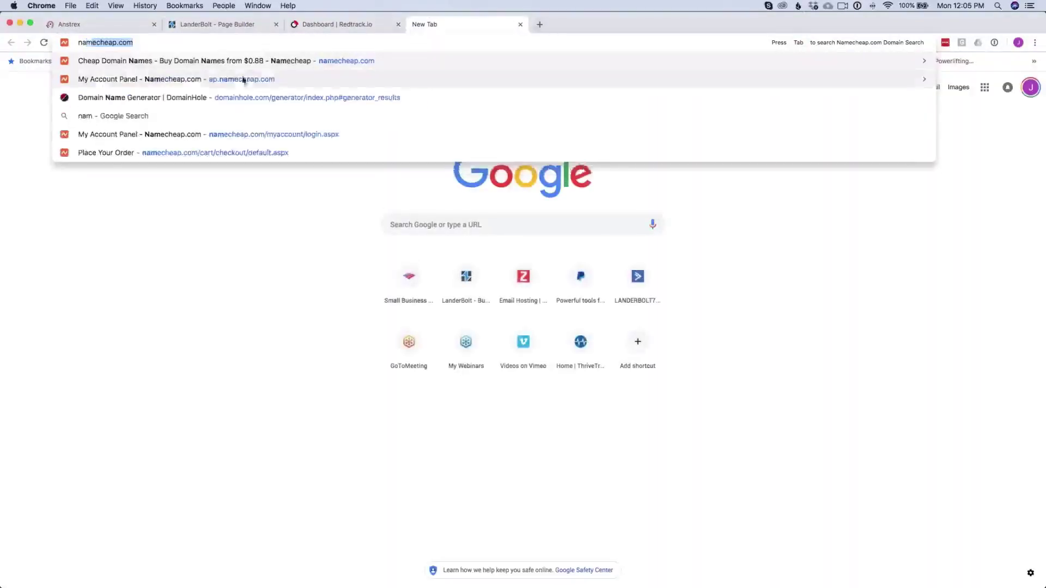
click(215, 61)
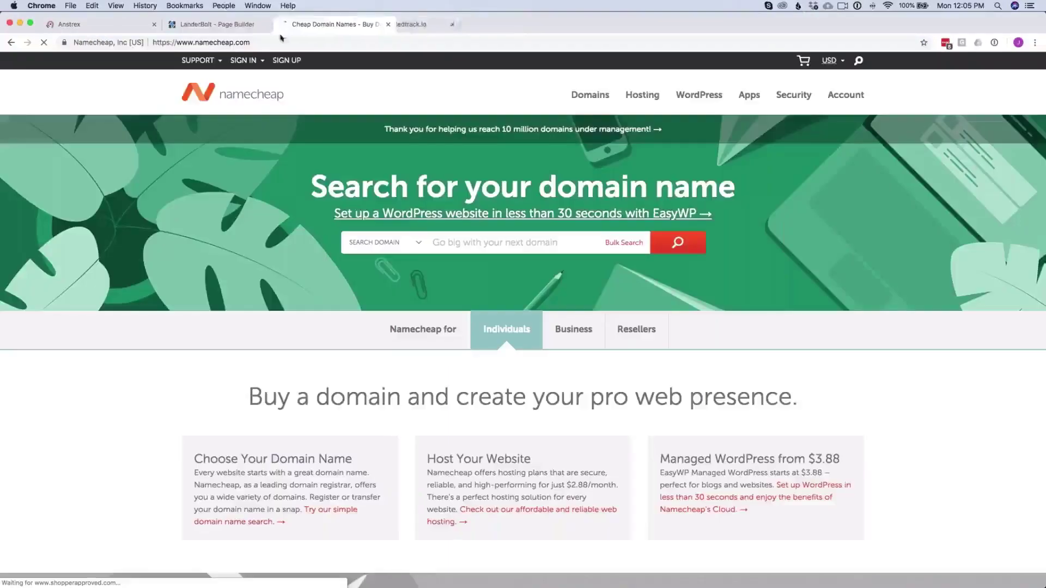
drag(453, 26, 87, 27)
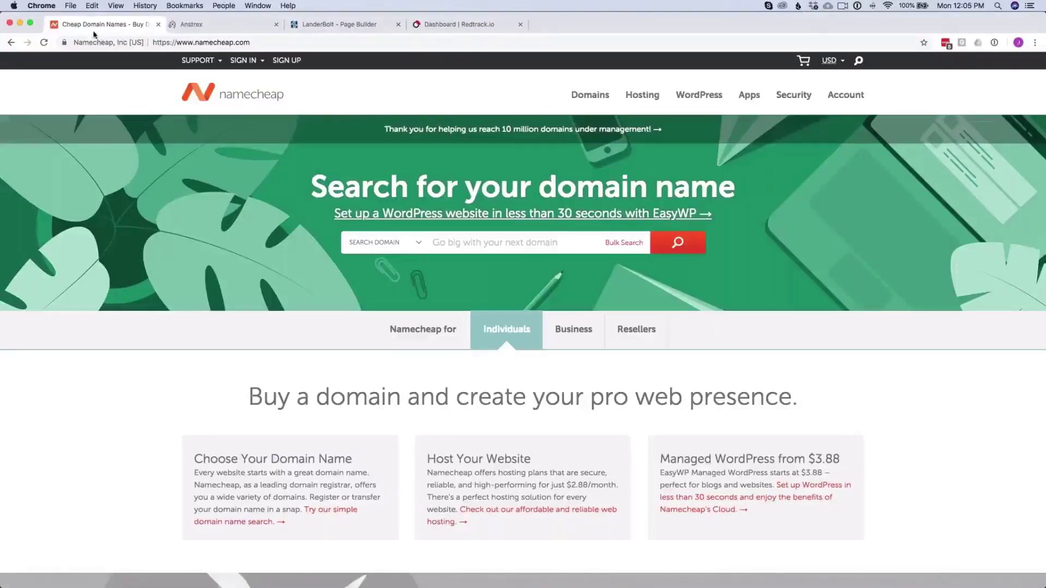
click(243, 60)
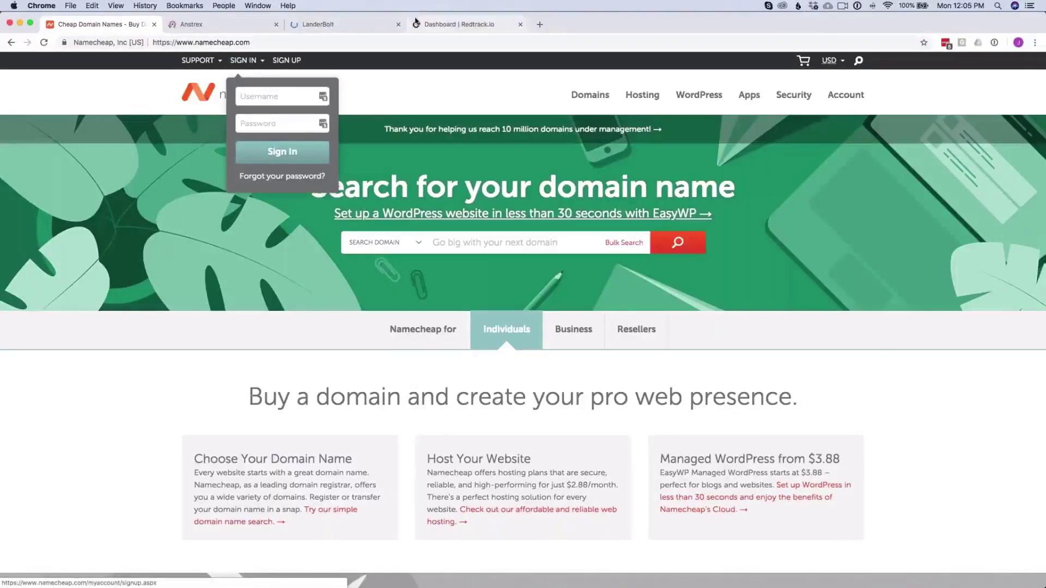
Switch to LanderBolt and open the dashboard listing the landing pages
click(338, 25)
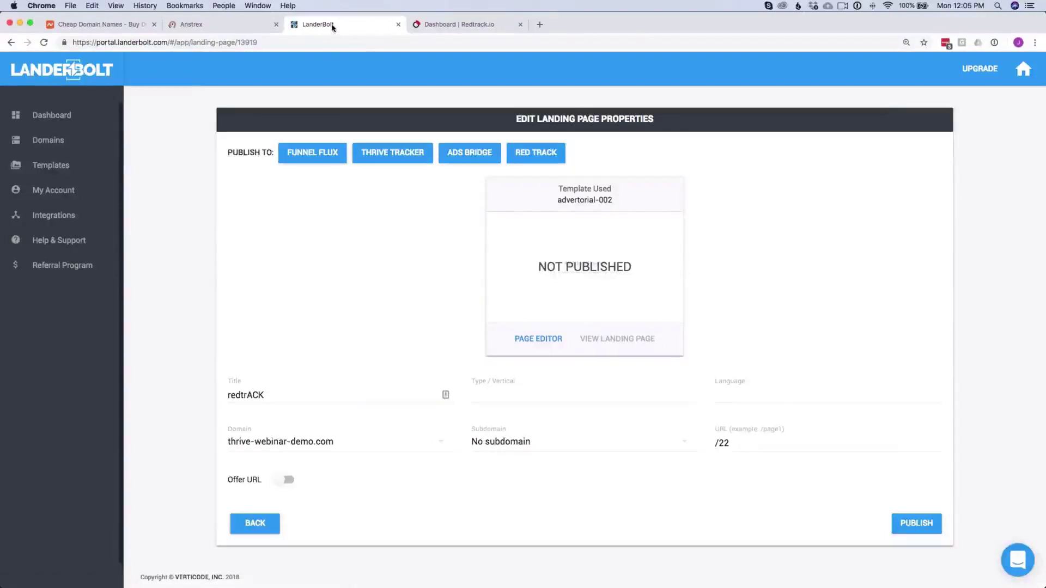
click(72, 114)
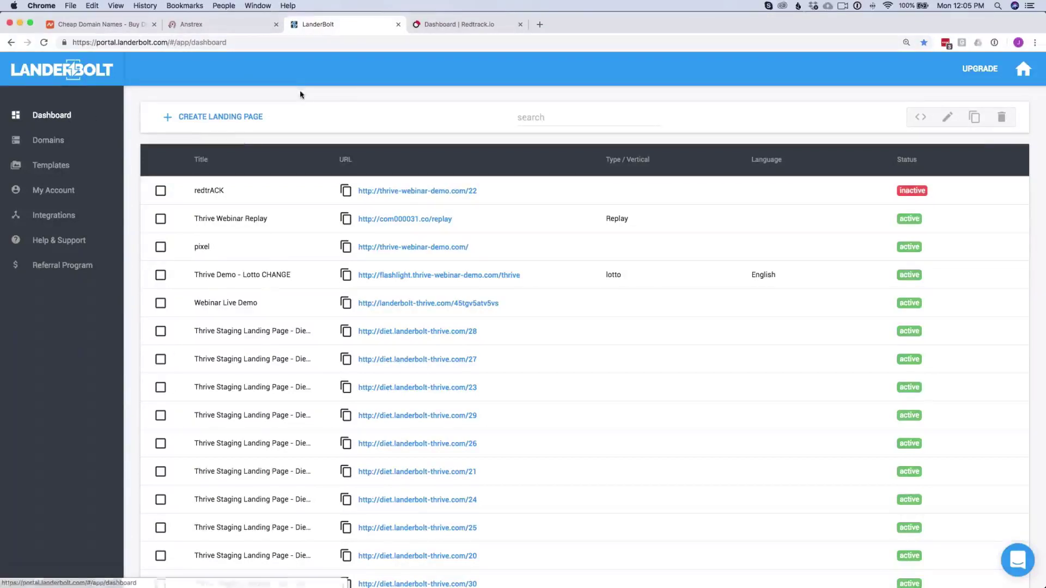
Switch to Namecheap and sign in with the saved company login, filling in the username and account password
click(98, 29)
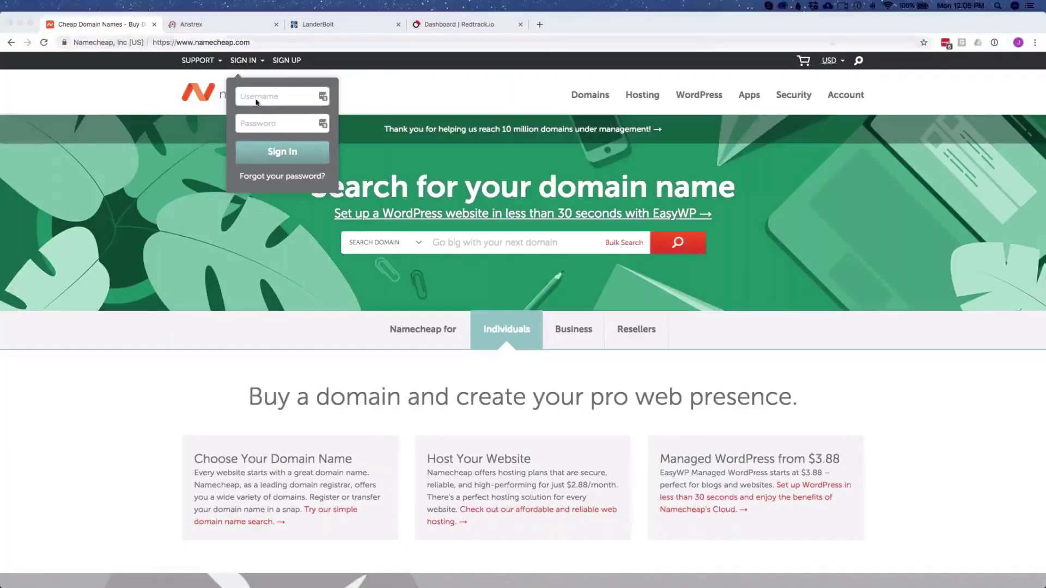
click(323, 99)
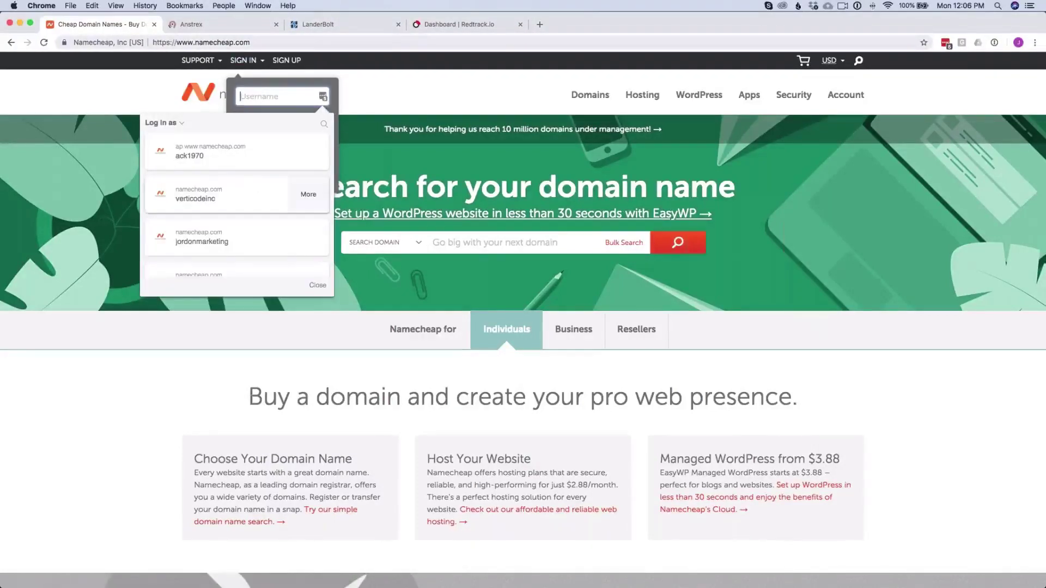
click(254, 195)
click(281, 157)
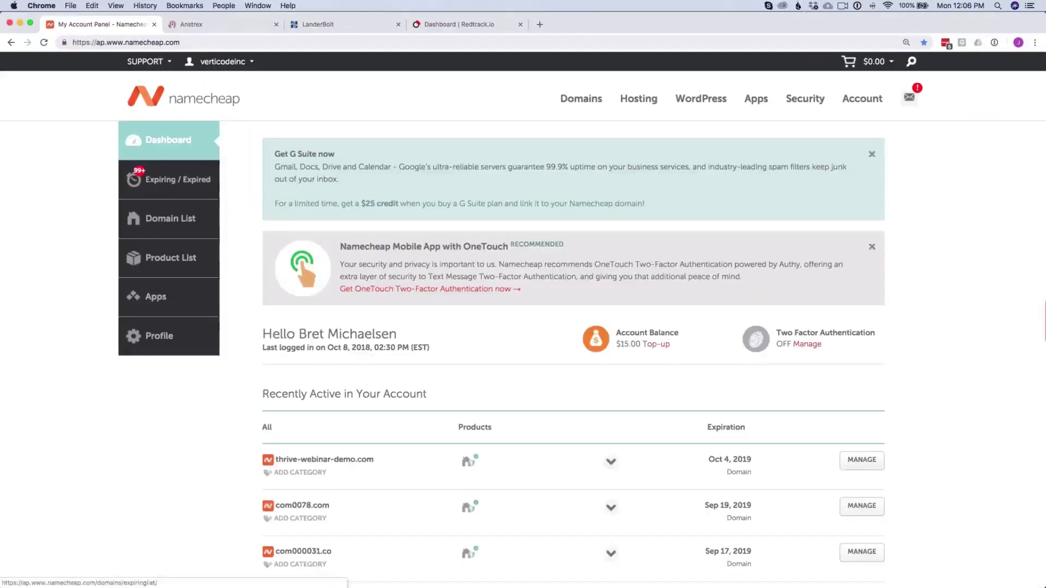
Search Namecheap's domain registration for redtrack-demo.com
click(589, 102)
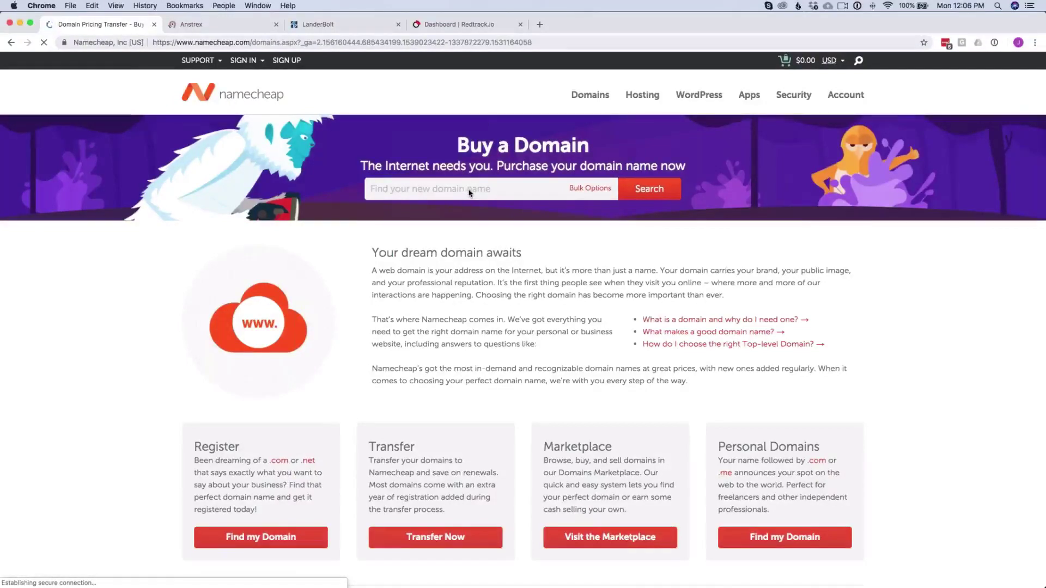
click(468, 189)
text(re)
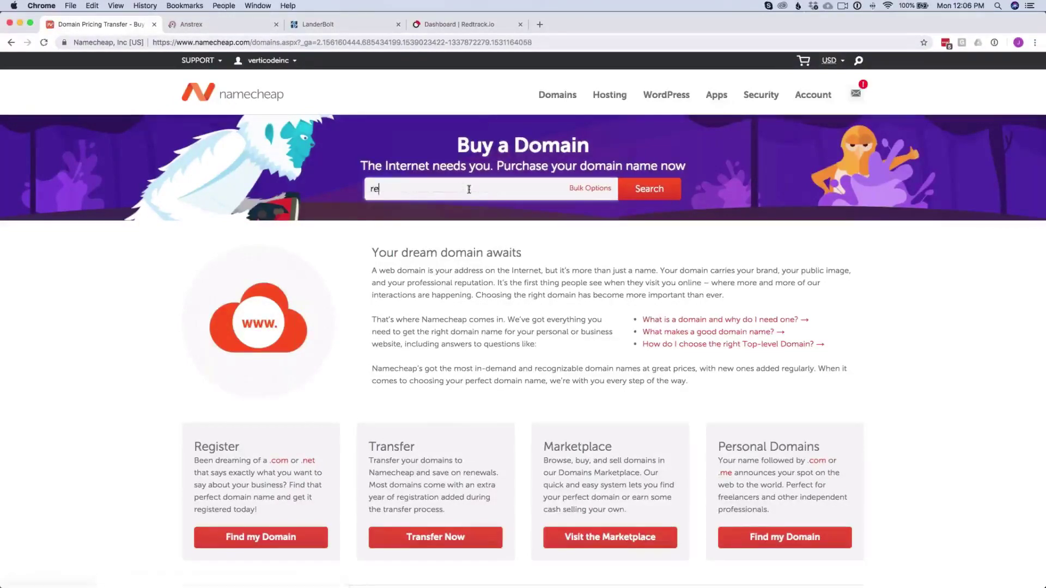
text(dtrack-)
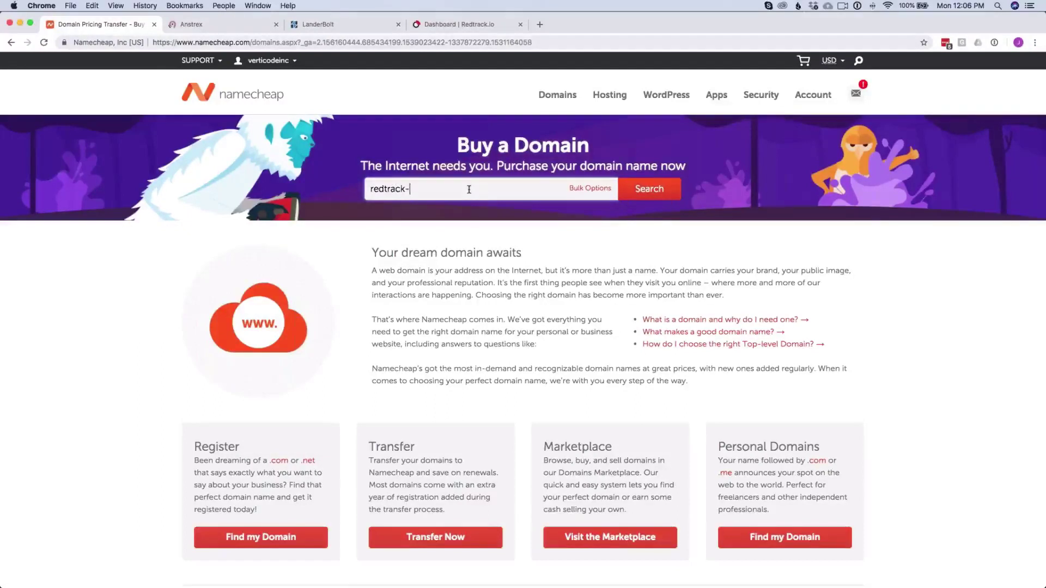
text(demo.com)
click(643, 193)
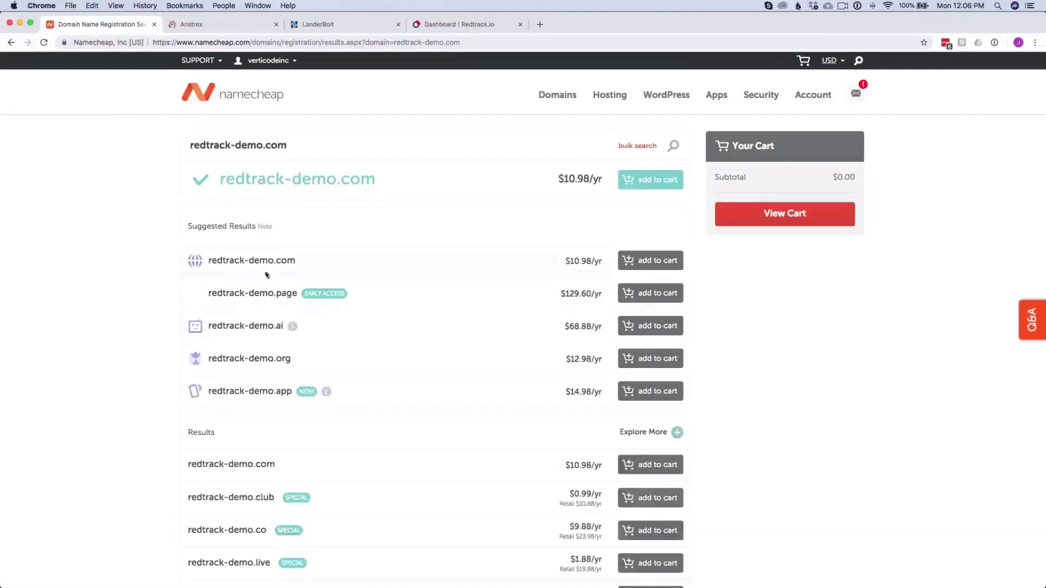
Add redtrack-demo.com to the cart and confirm the order with the default one-year registration
click(652, 261)
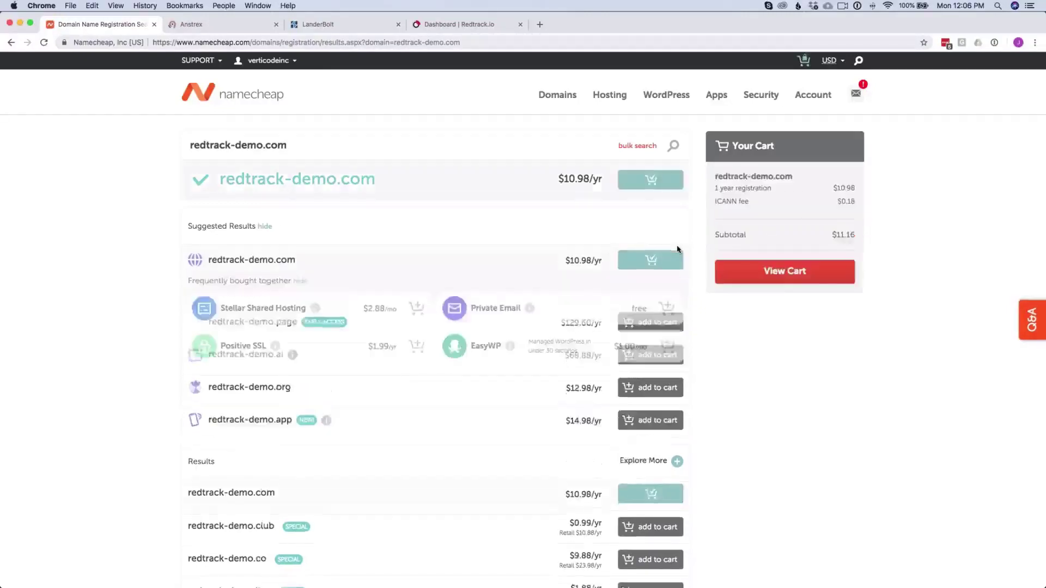
click(797, 282)
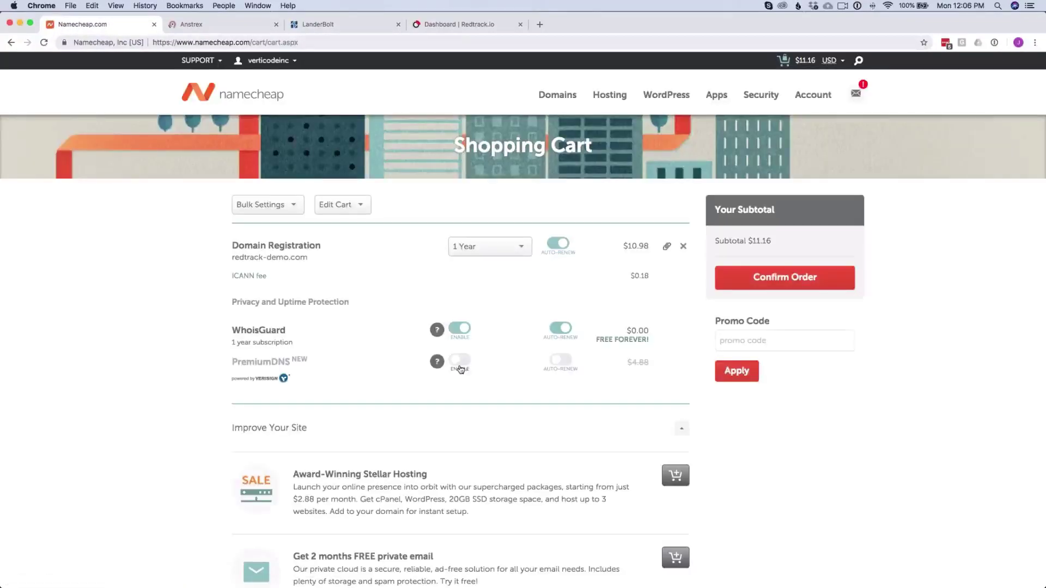
scroll(461, 369, down, 6)
scroll(461, 370, up, 6)
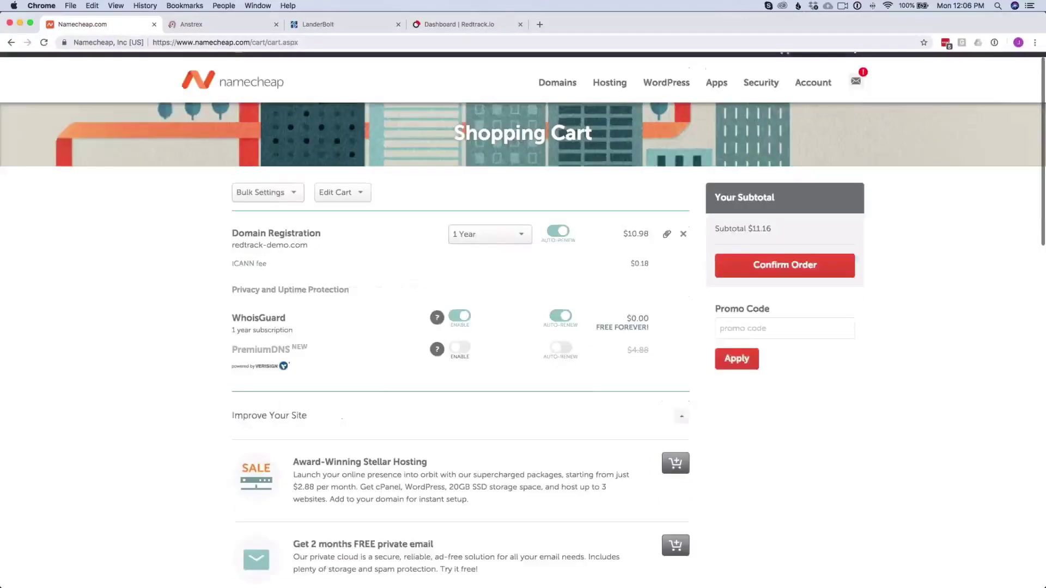
scroll(437, 329, up, 1)
click(811, 285)
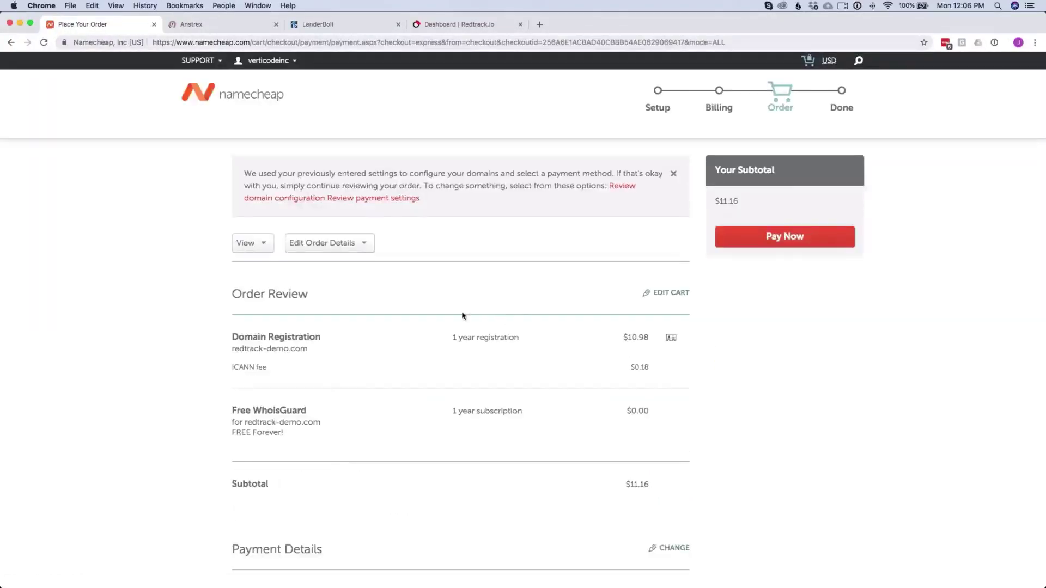
Change the order's payment method to Account Funds and continue the checkout
scroll(512, 327, down, 10)
scroll(511, 321, up, 7)
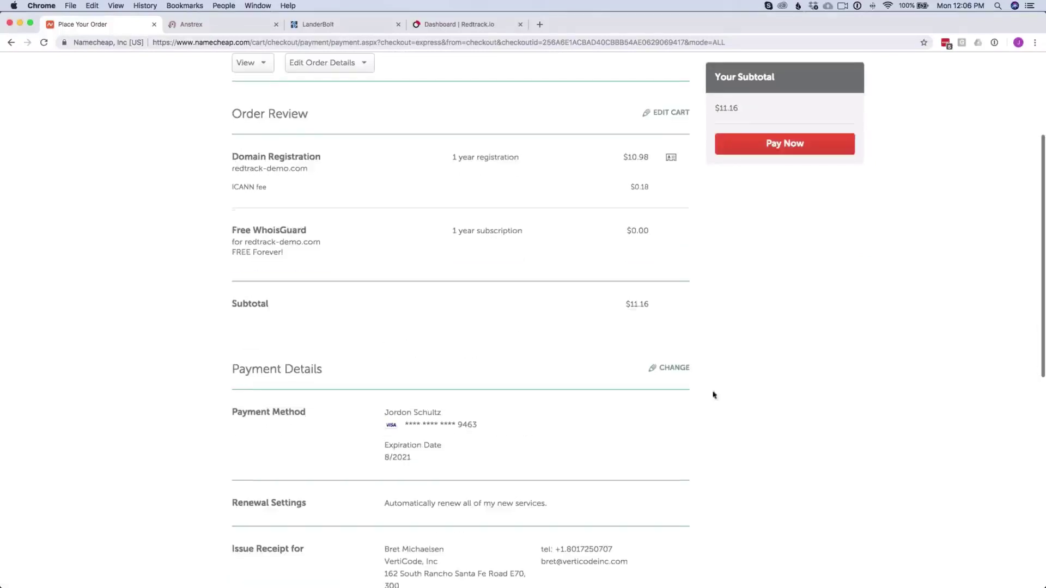
click(669, 369)
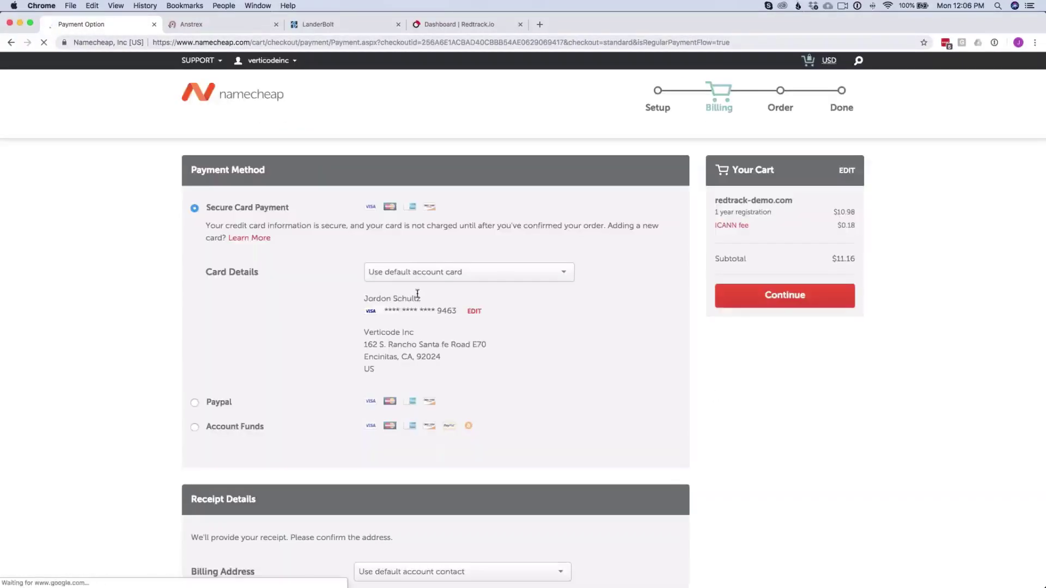
scroll(418, 294, down, 8)
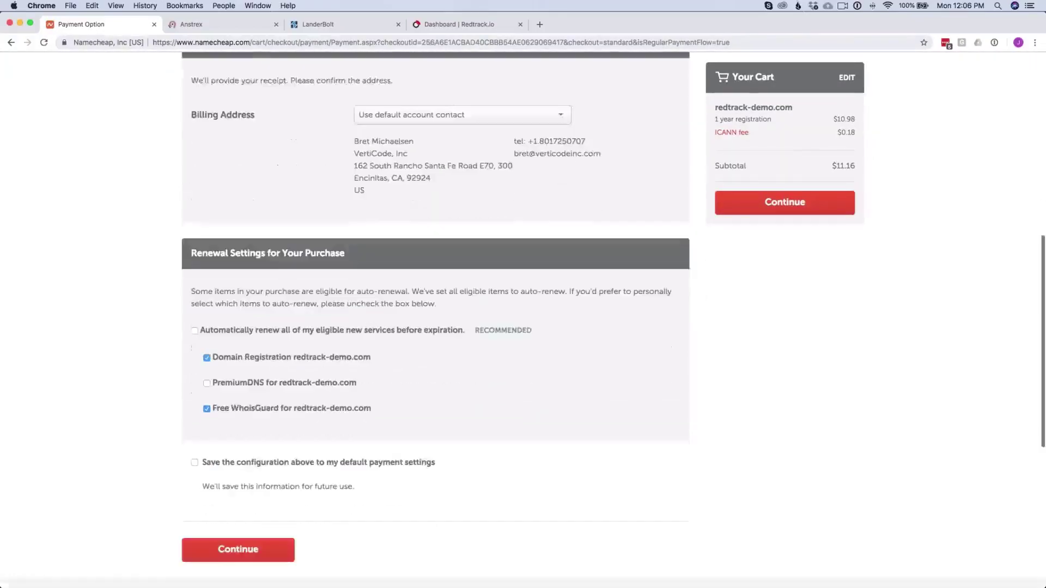
scroll(292, 263, up, 6)
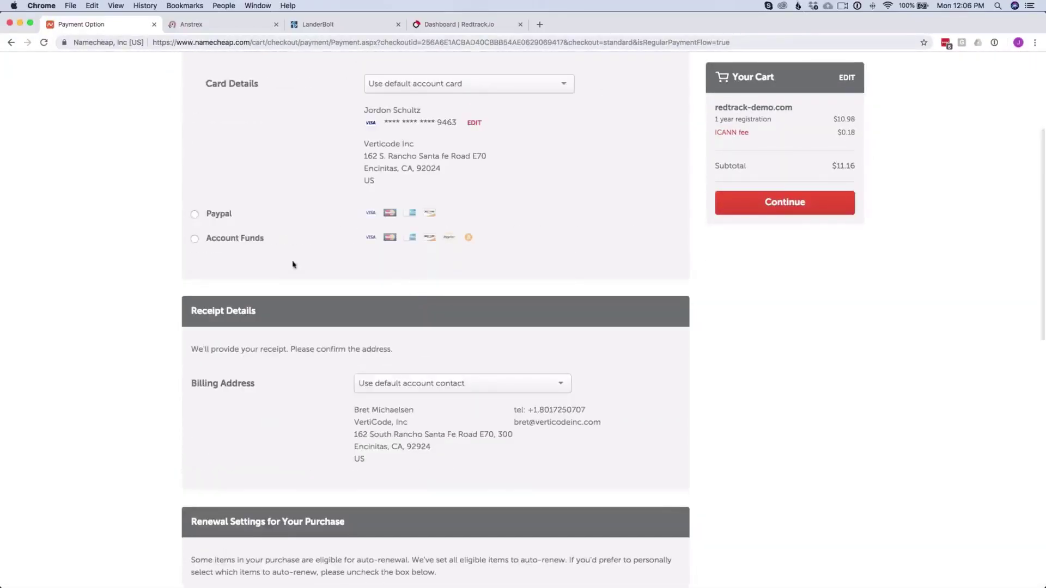
click(194, 238)
click(774, 277)
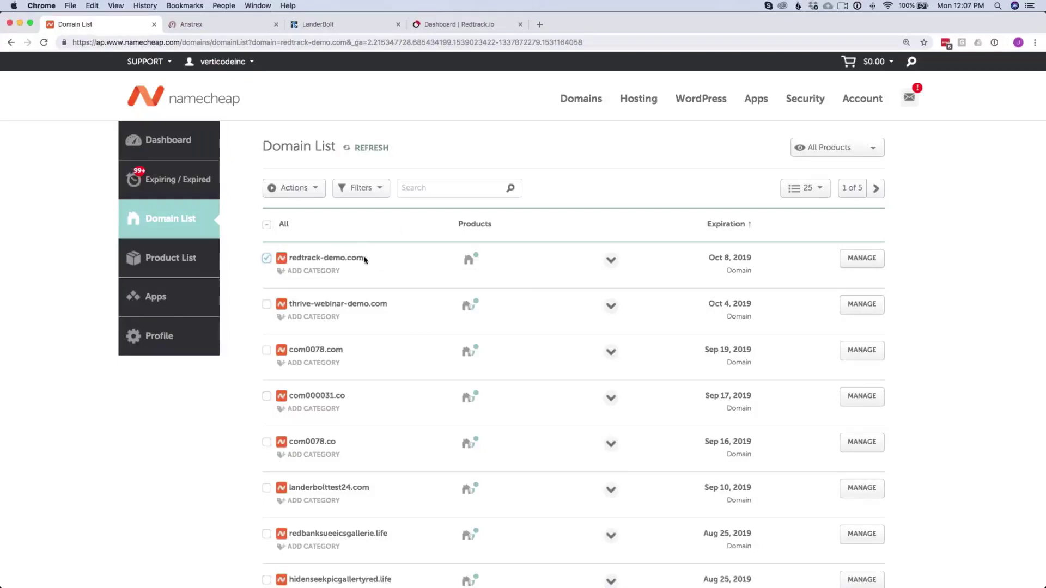
Copy redtrack-demo.com from the Namecheap domain list and save it as a custom domain in LanderBolt
drag(364, 258, 290, 260)
key(super+c)
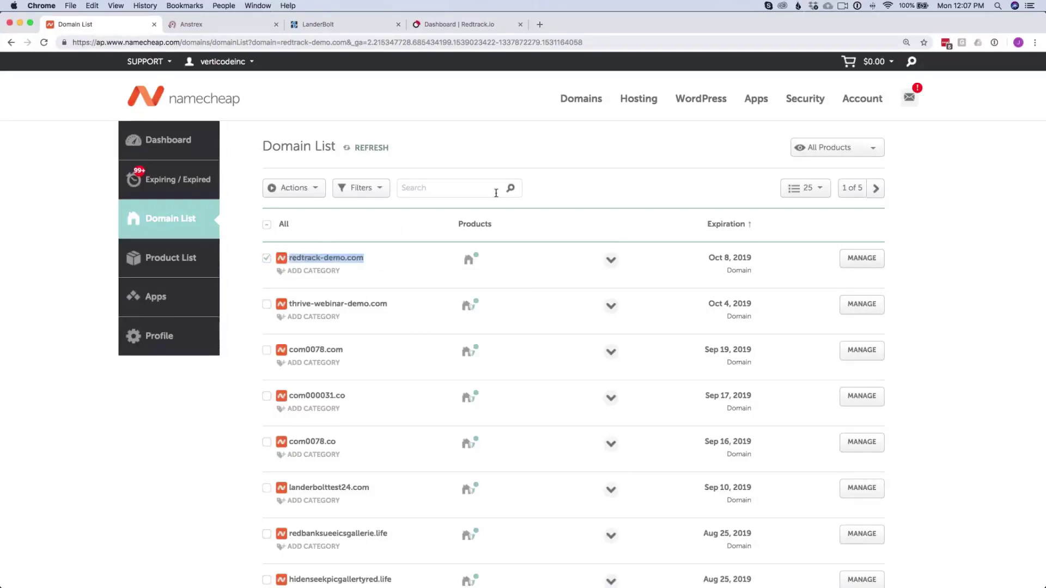
click(304, 26)
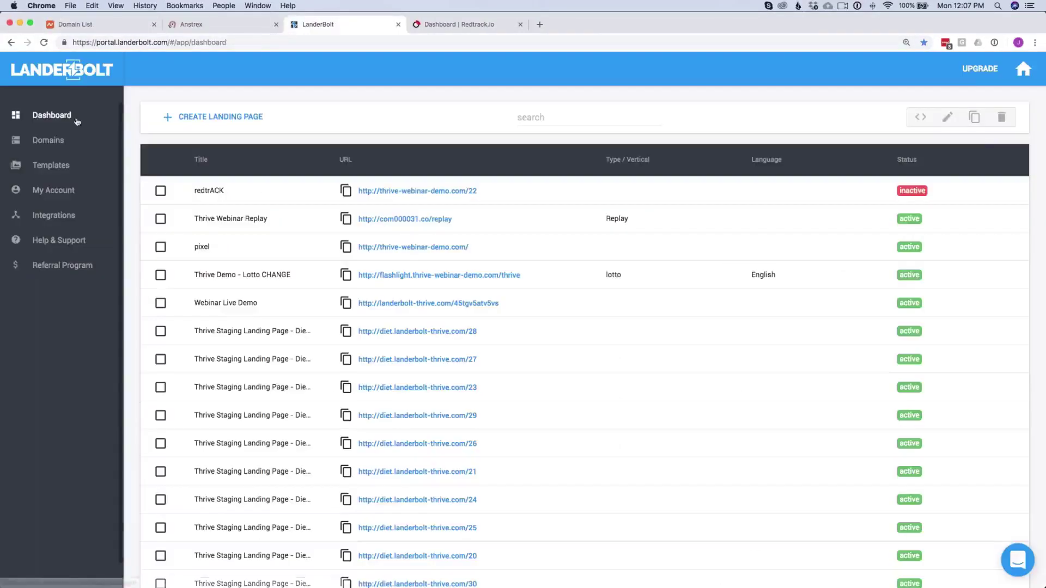
click(50, 139)
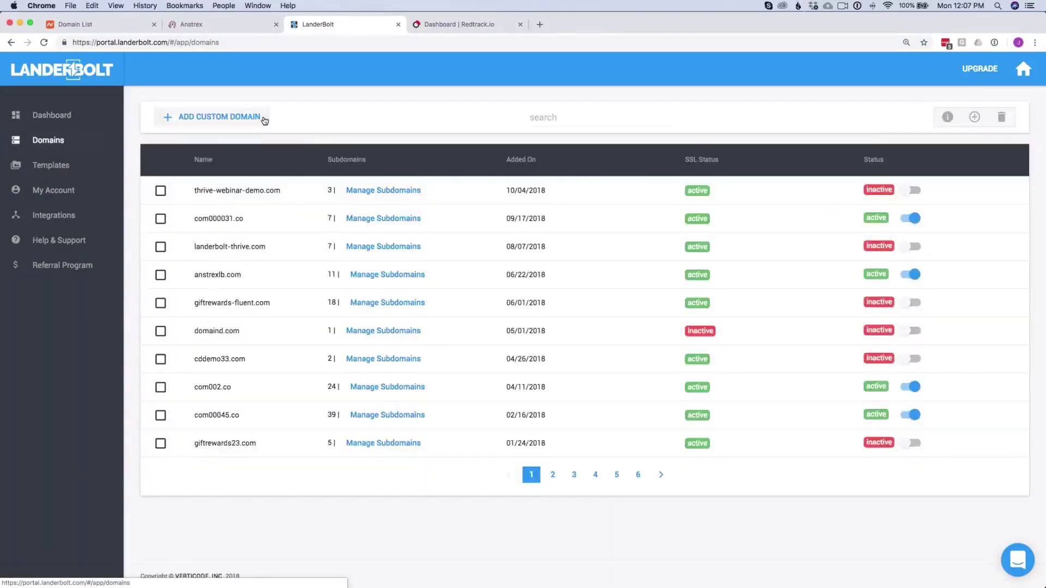
click(262, 119)
key(super+v)
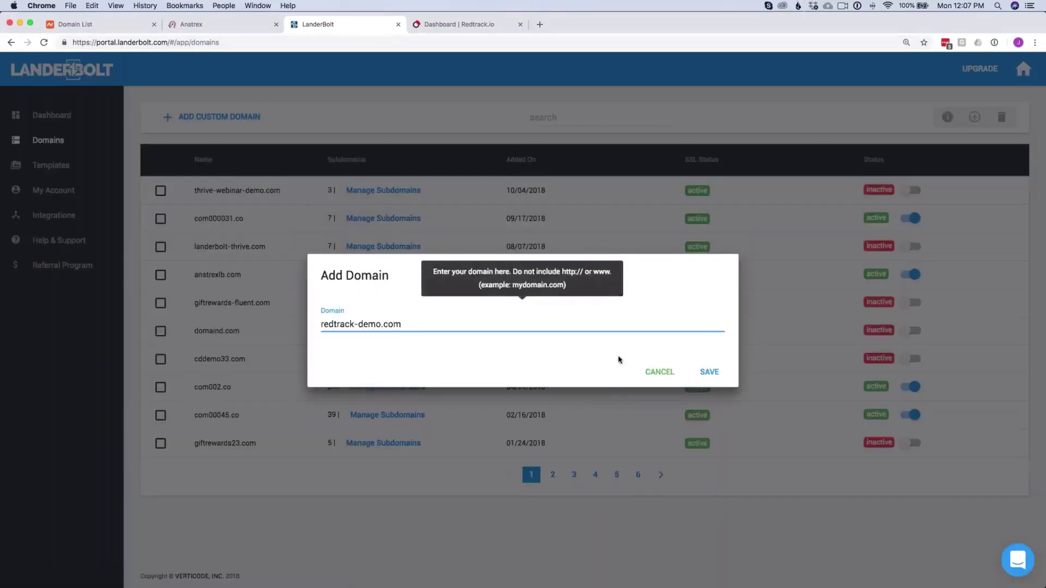
click(710, 372)
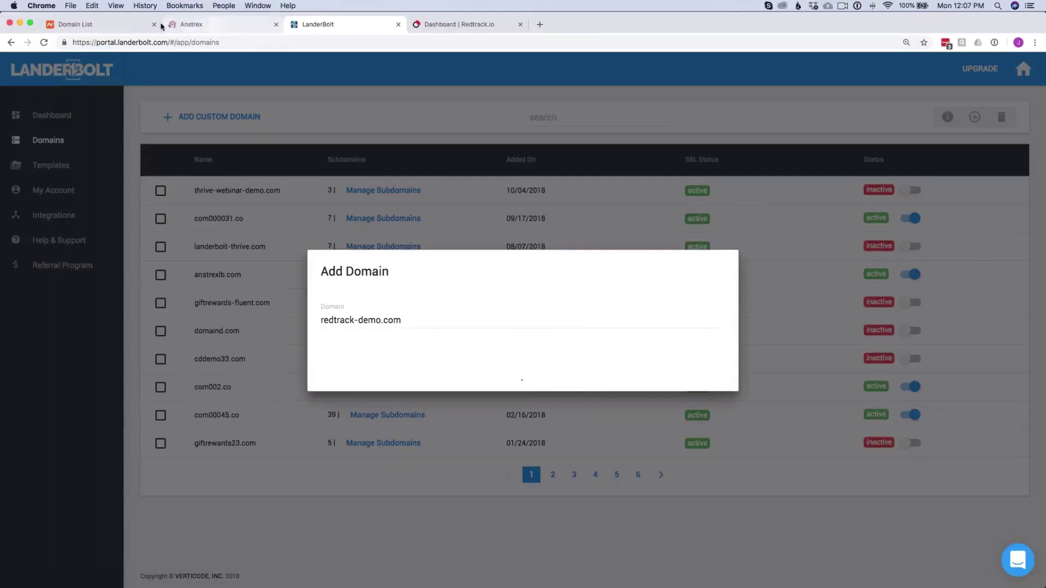
Switch to Namecheap, open the management details of redtrack-demo.com, and set its nameservers option to Custom DNS
click(114, 26)
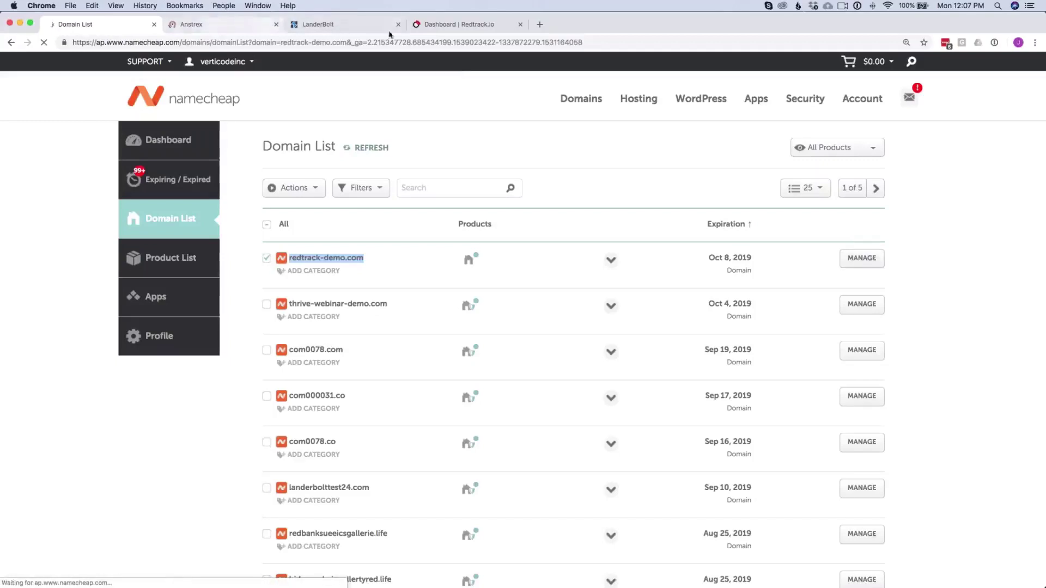
click(352, 31)
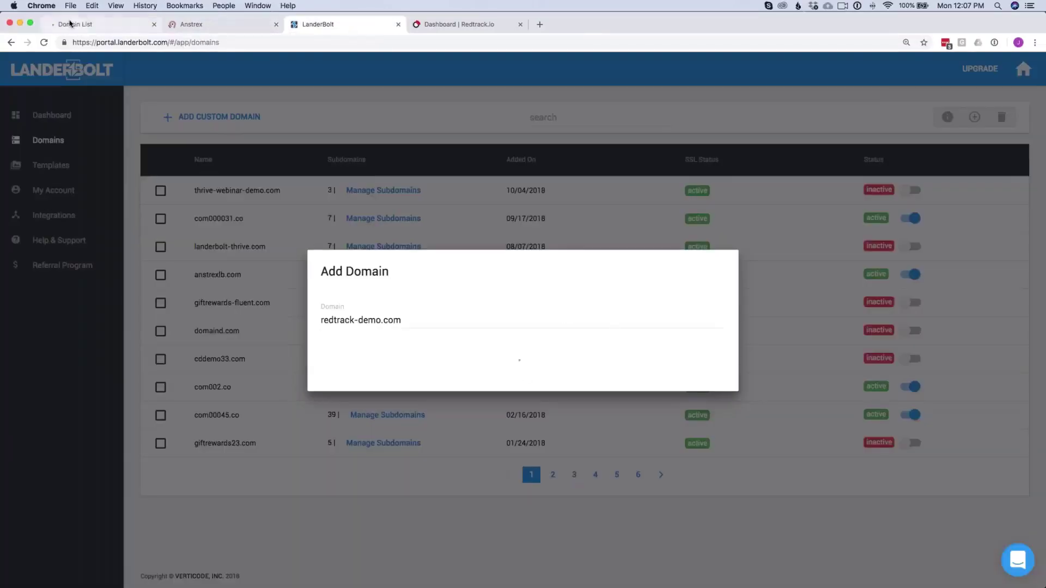
click(99, 24)
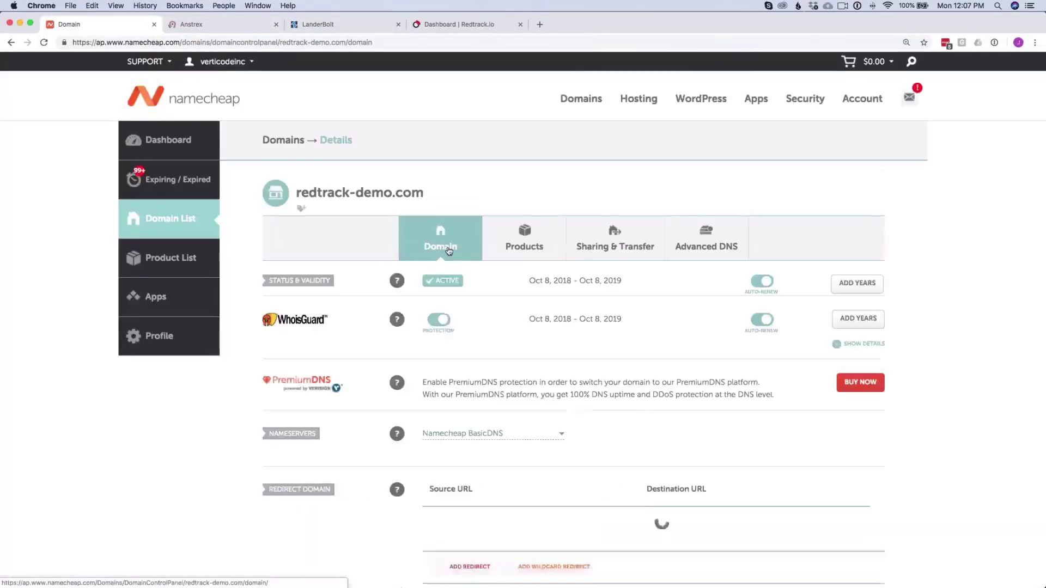
scroll(140, 245, down, 5)
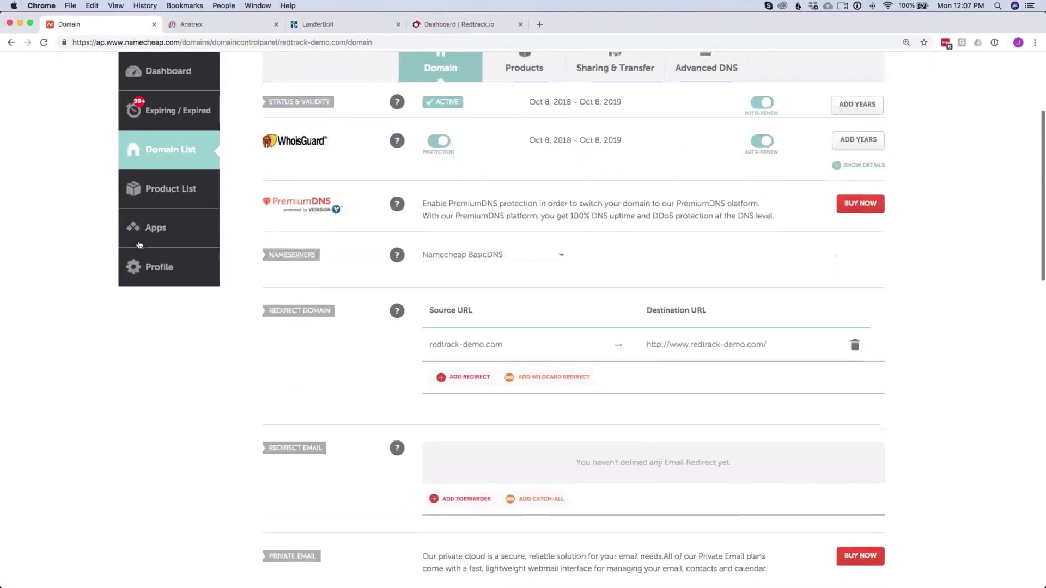
click(539, 256)
click(473, 310)
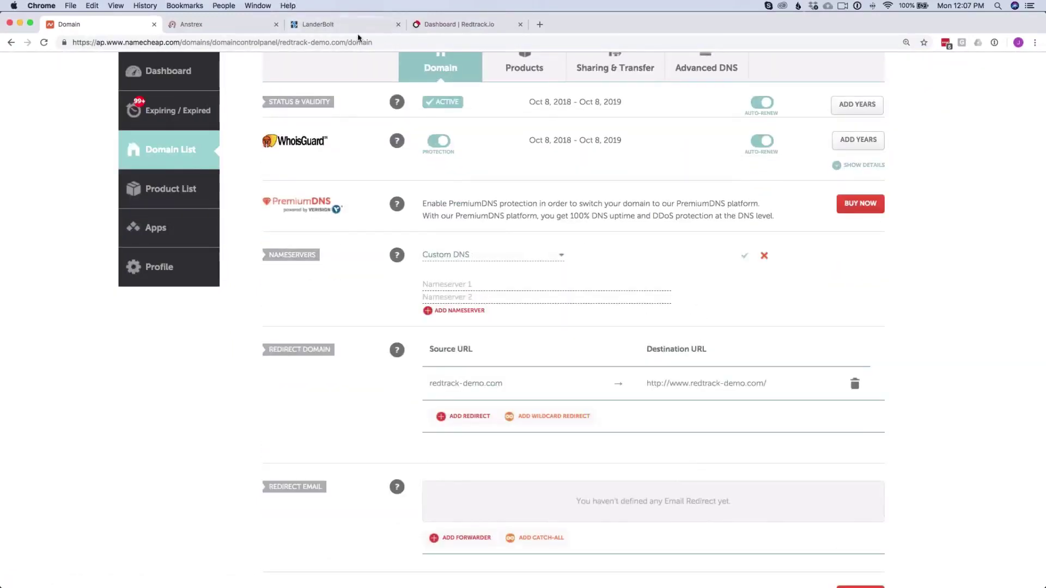
Copy coby.ns.cloudflare.com from LanderBolt's Name Servers notice and enter it as Nameserver 1 for redtrack-demo.com in Namecheap
click(343, 24)
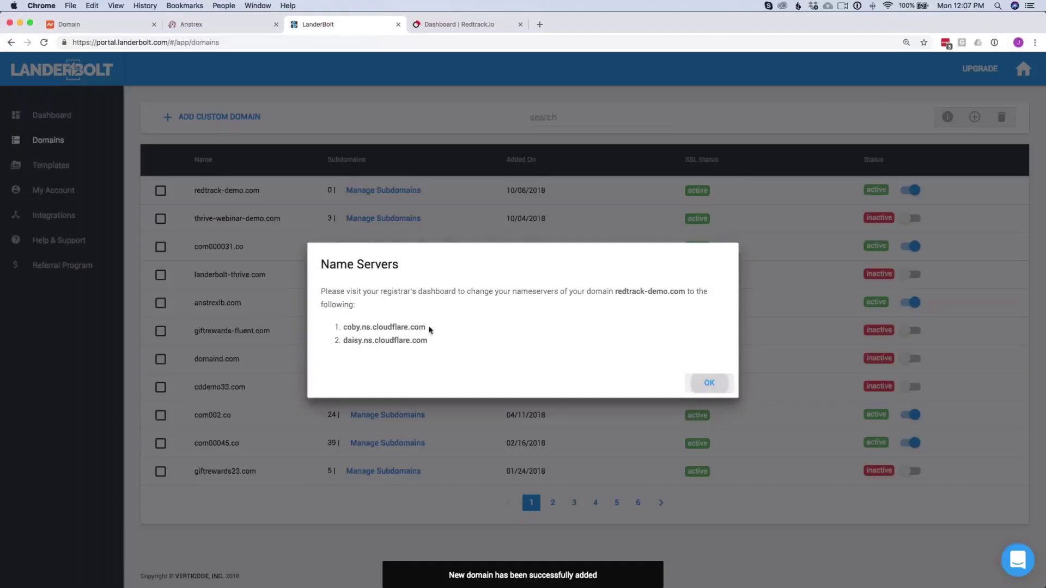
drag(427, 328, 339, 327)
click(344, 326)
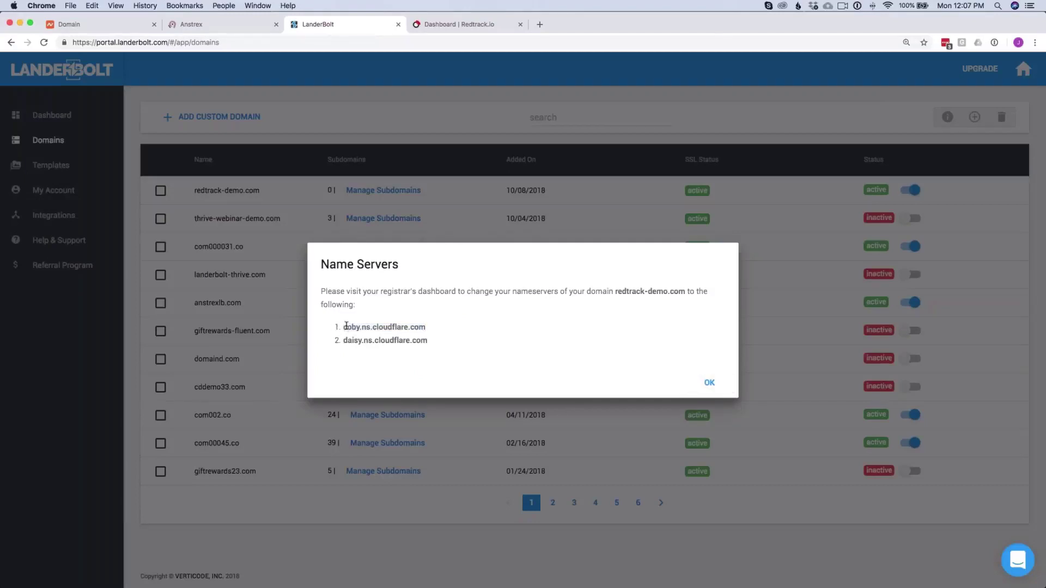
triple_click(419, 328)
key(super+c)
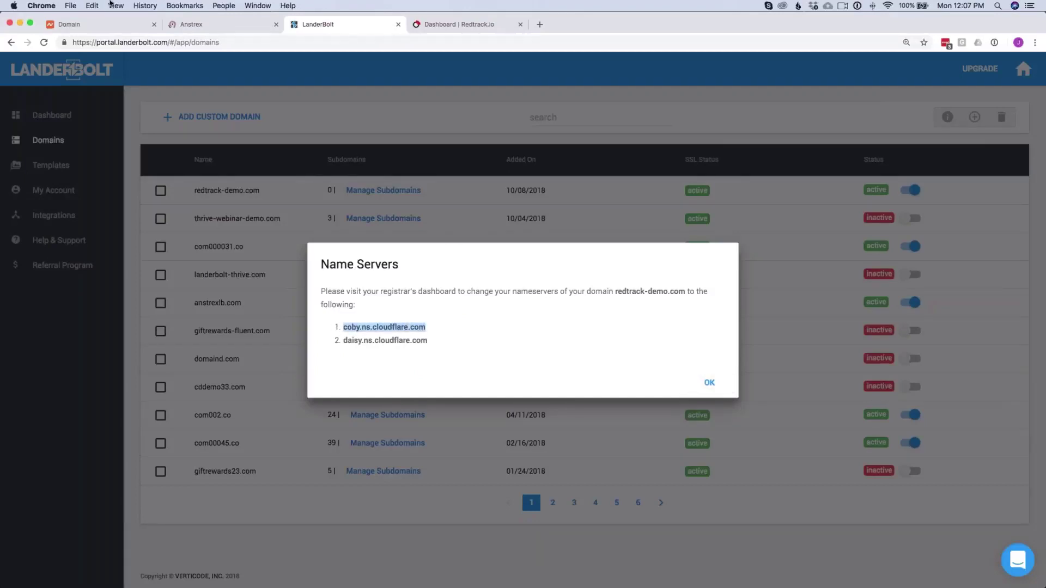
click(108, 24)
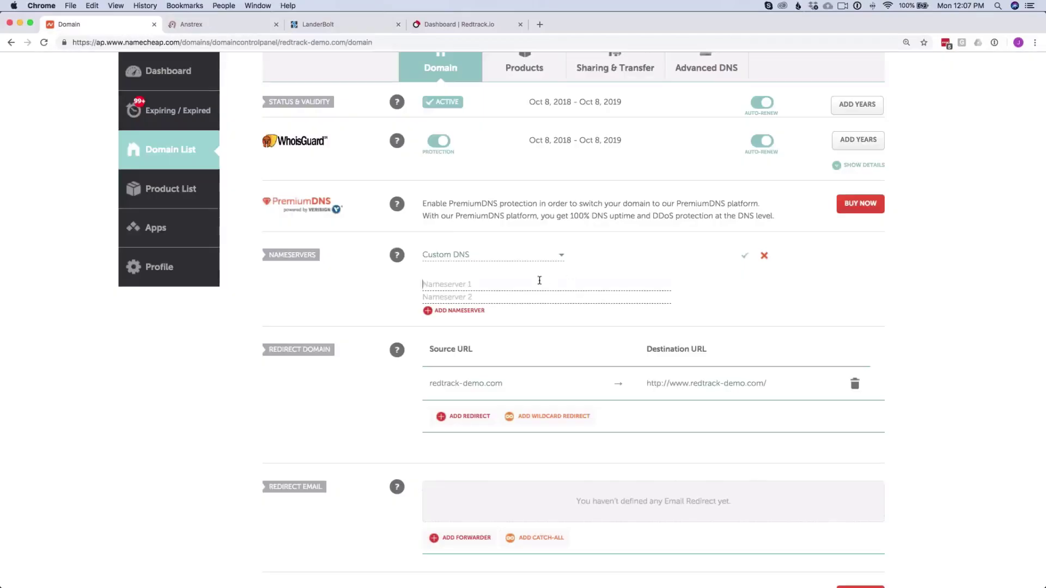
key(super+v)
Copy daisy.ns.cloudflare.com from LanderBolt into Namecheap as Nameserver 2 and save the custom nameservers
key(ctrl+shift+Tab)
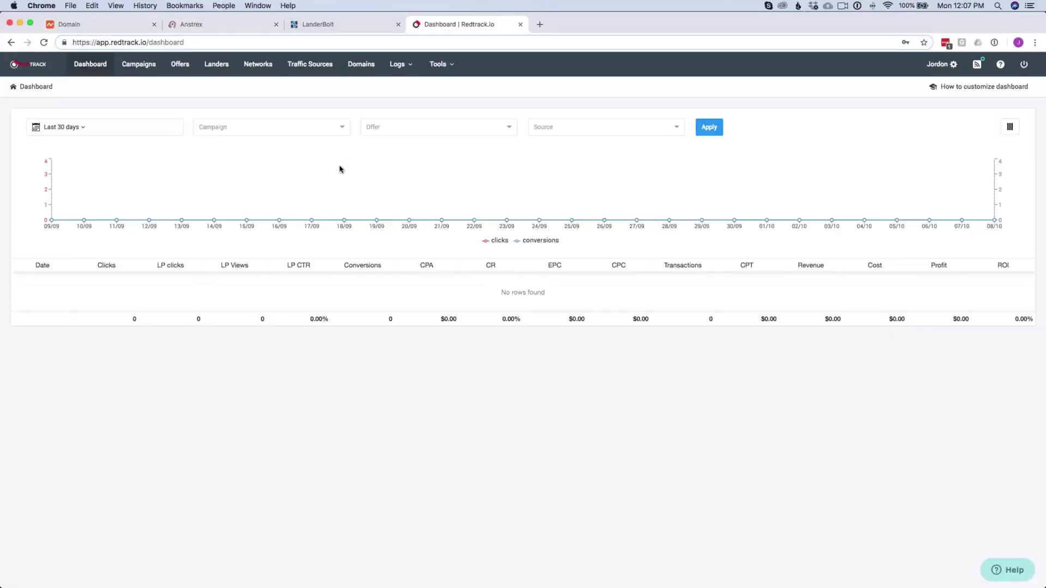
click(322, 25)
drag(431, 344, 347, 341)
key(super+c)
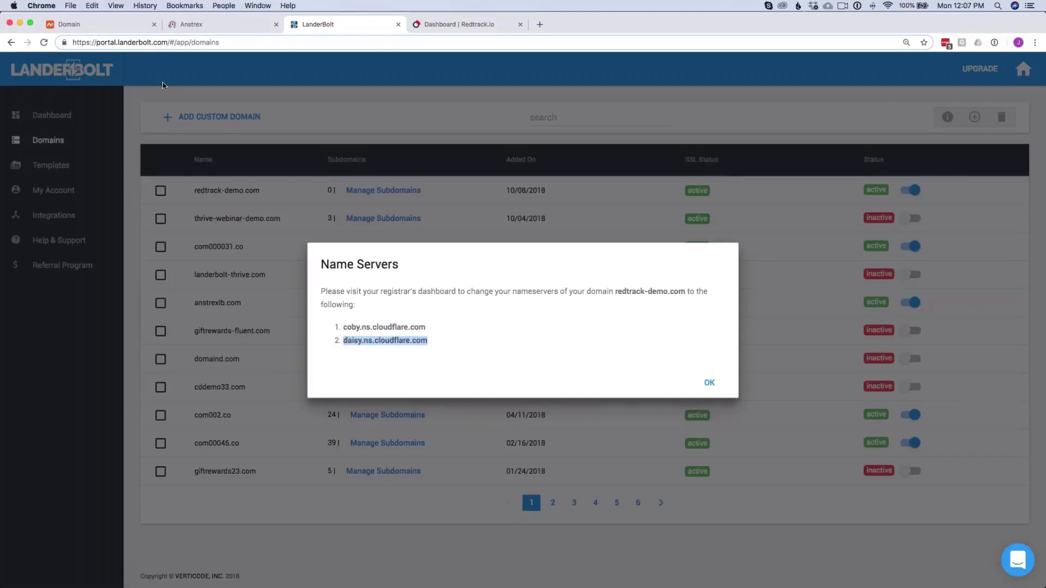
click(69, 24)
key(super+v)
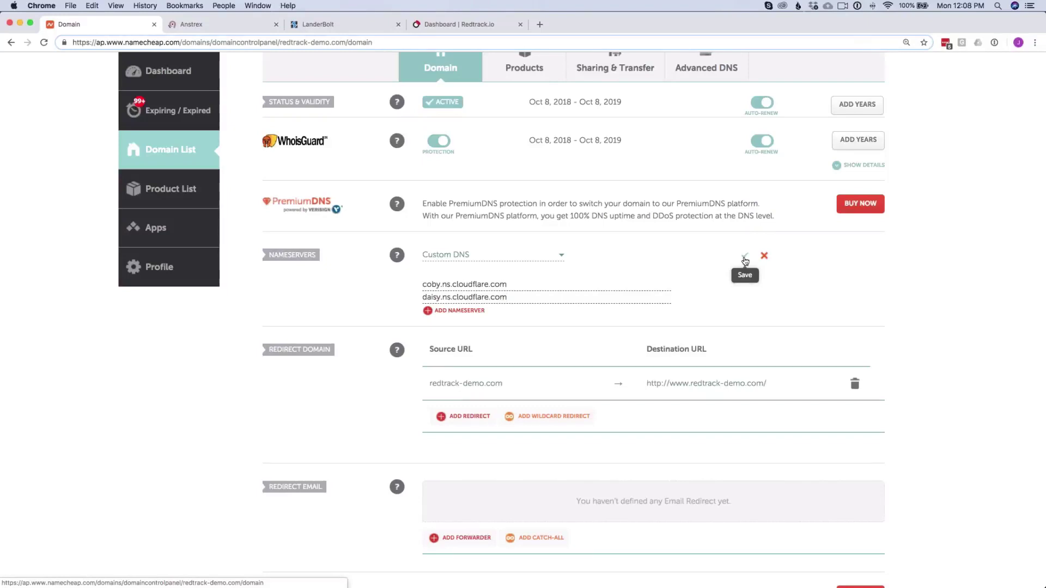
click(745, 260)
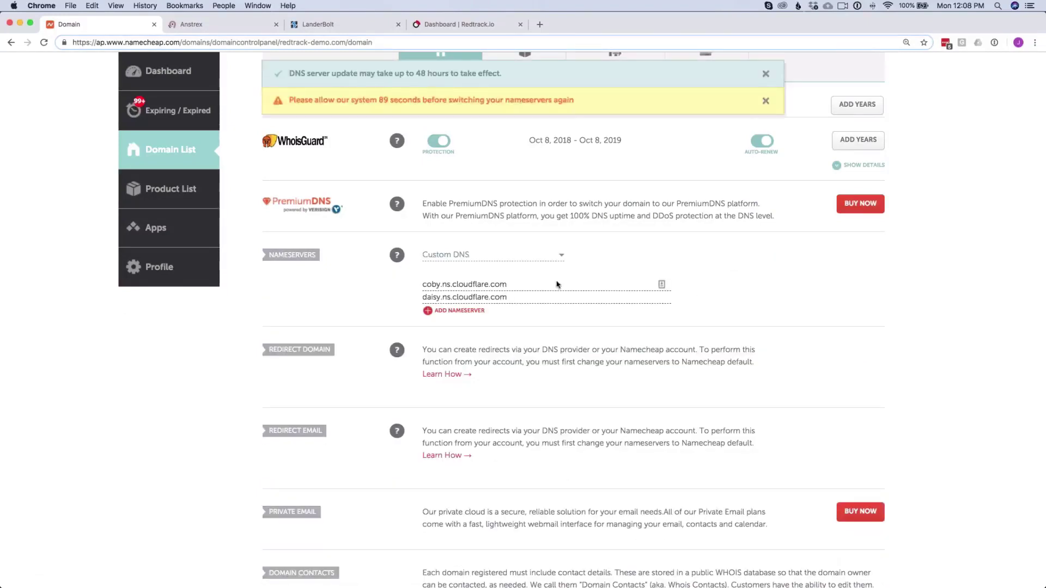
Switch to Anstrex, raise the minimum Days Running filter slightly, and open the tracker filter
click(220, 28)
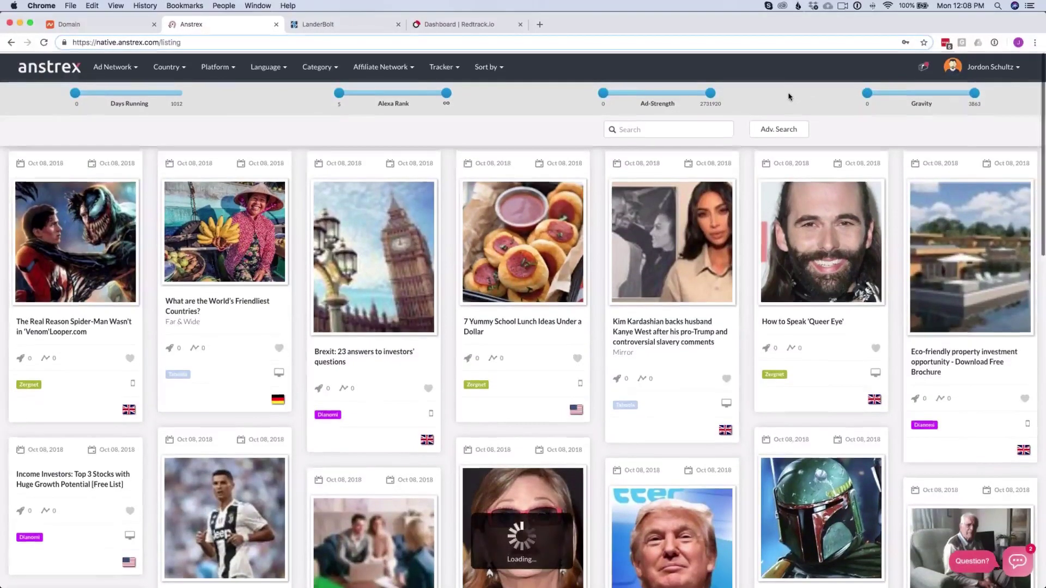
drag(75, 93, 76, 94)
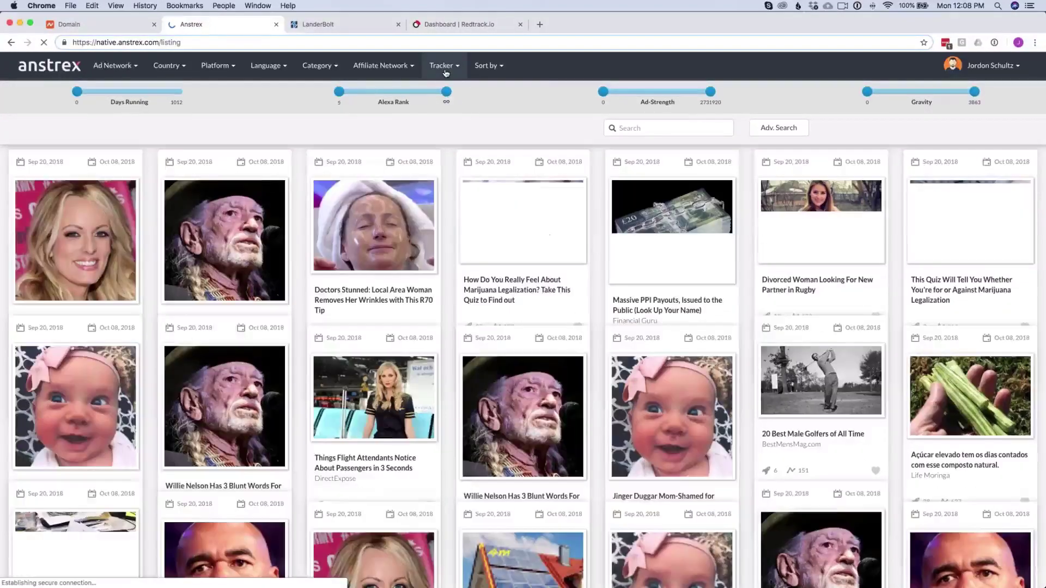
click(447, 72)
Open the favorite ad "Take This Each Morning & Flush Away Your Belly Fat" and send its landing page to LanderBolt
click(451, 91)
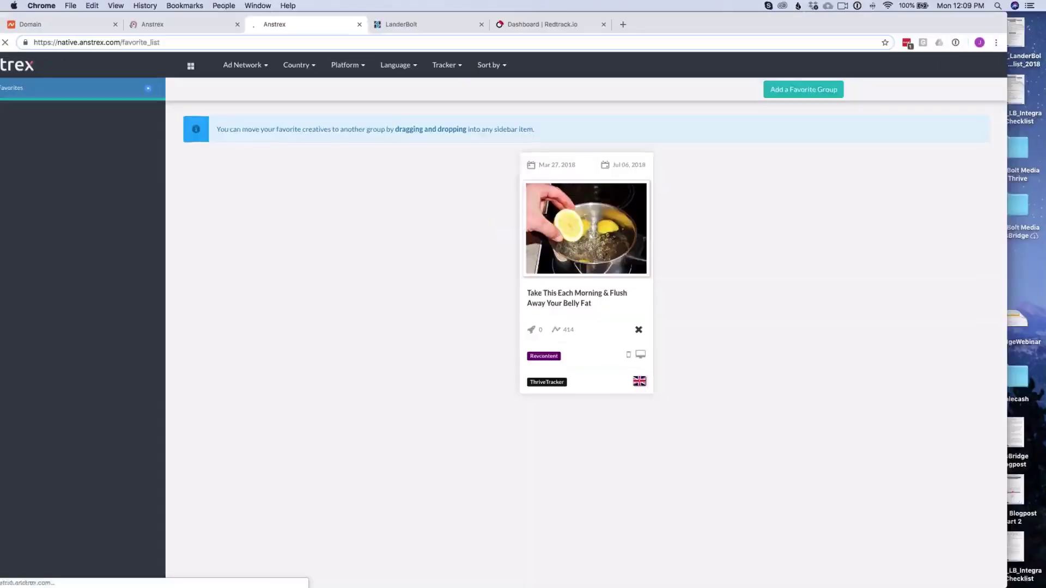
click(564, 302)
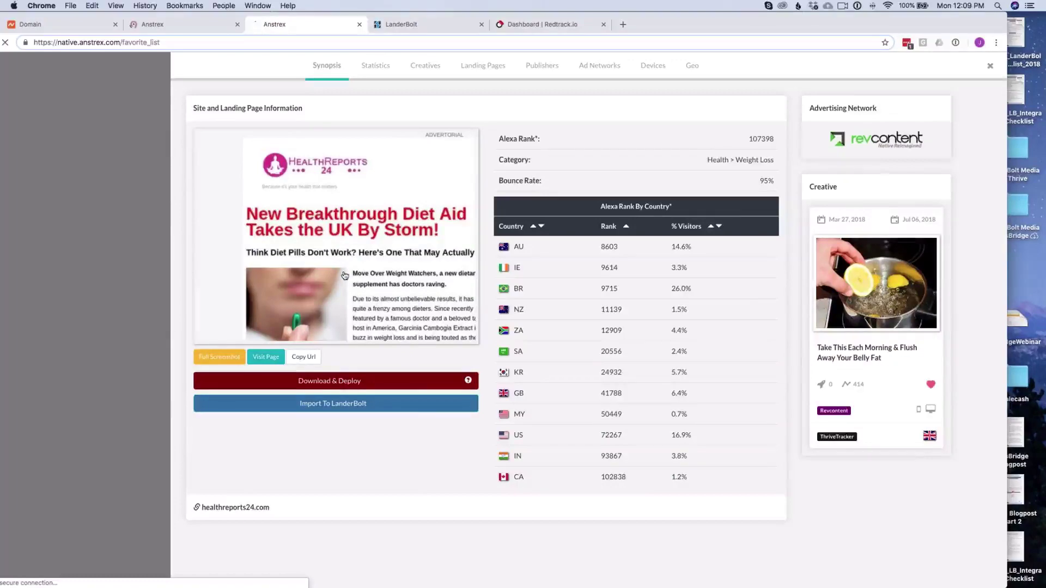
click(376, 406)
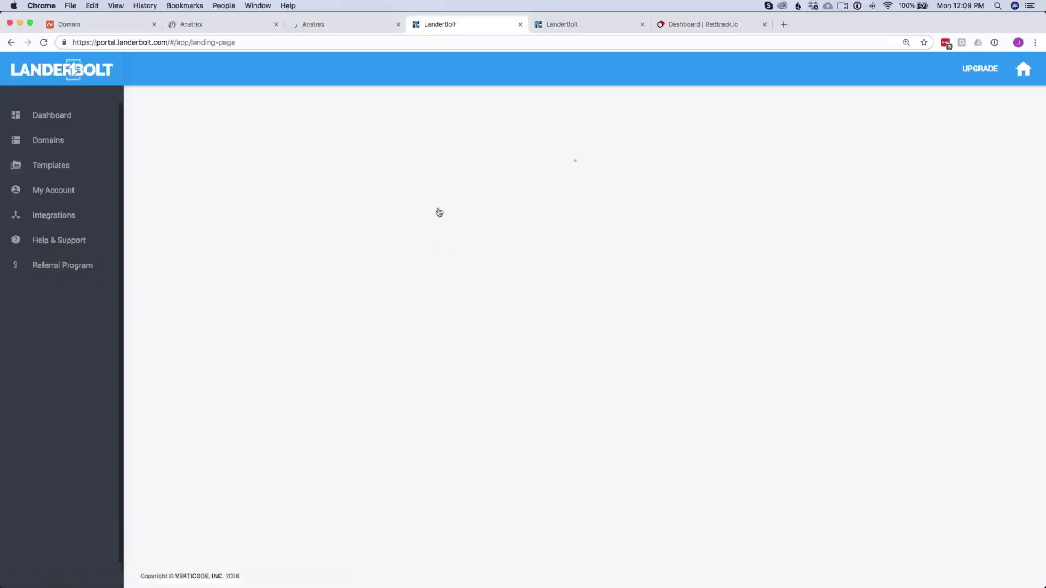
Import the landing page with title "Redtrack LIVE DEMO", domain redtrack-demo.com, no subdomain, and URL "/"
click(445, 175)
text(R)
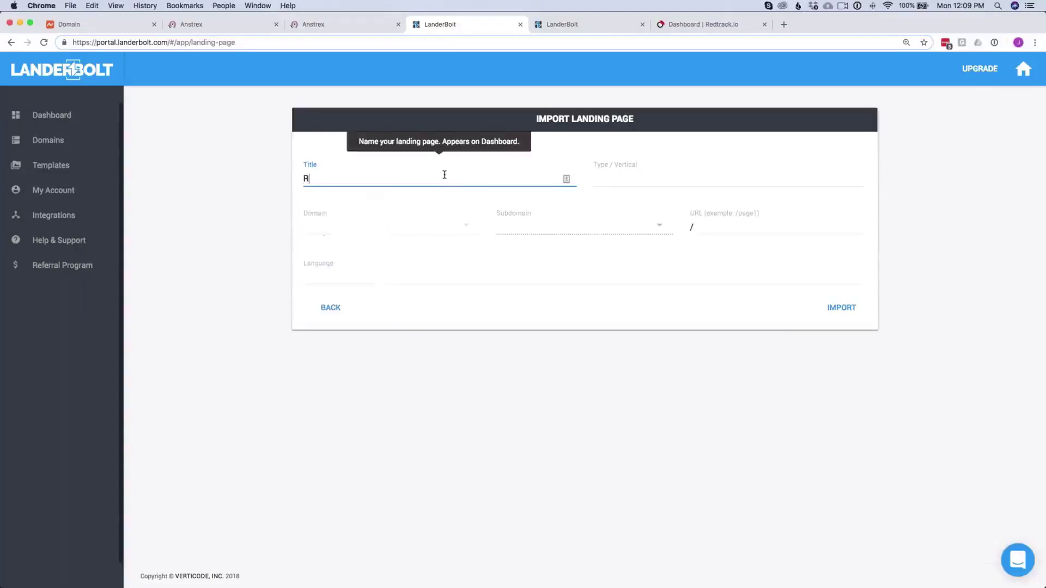
text(edtrack LIVE DEMO)
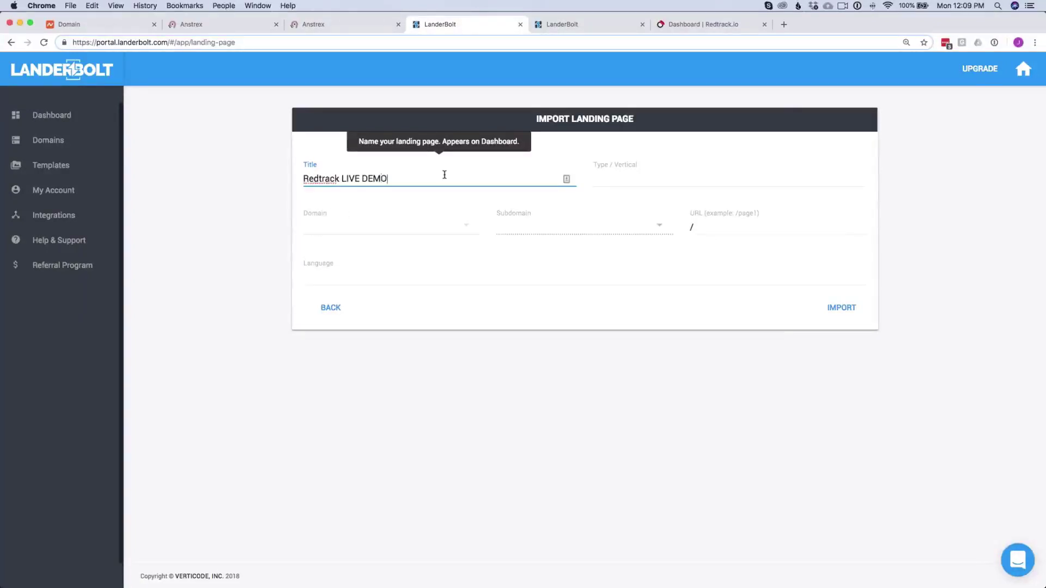
click(465, 230)
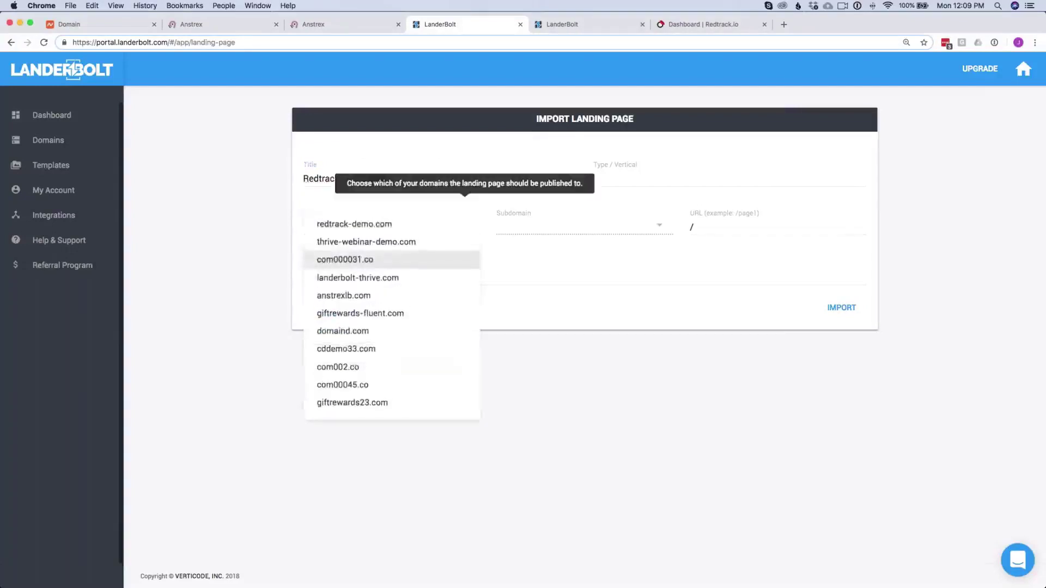
click(385, 225)
click(590, 226)
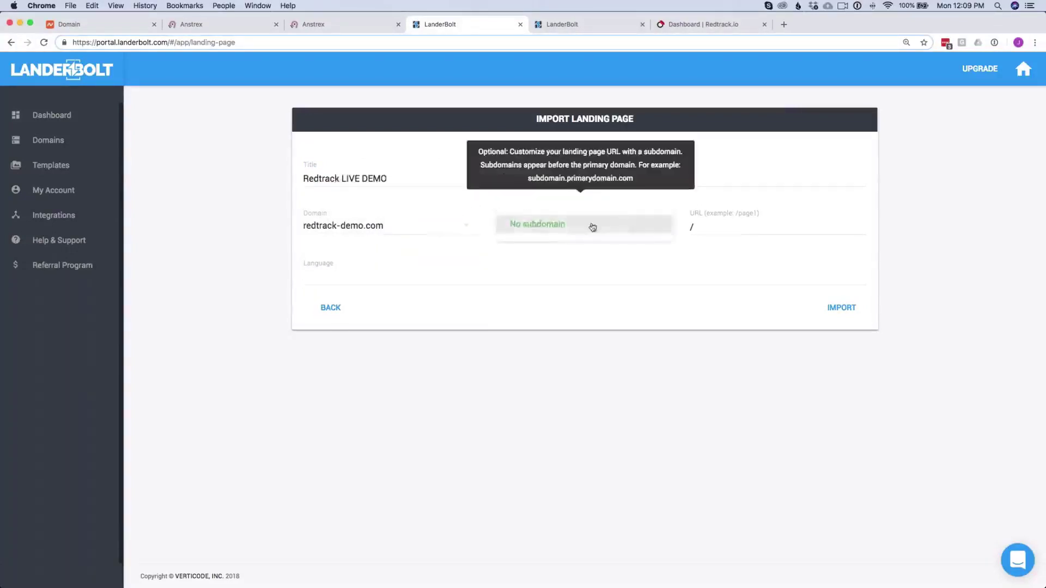
click(733, 227)
click(697, 228)
click(368, 238)
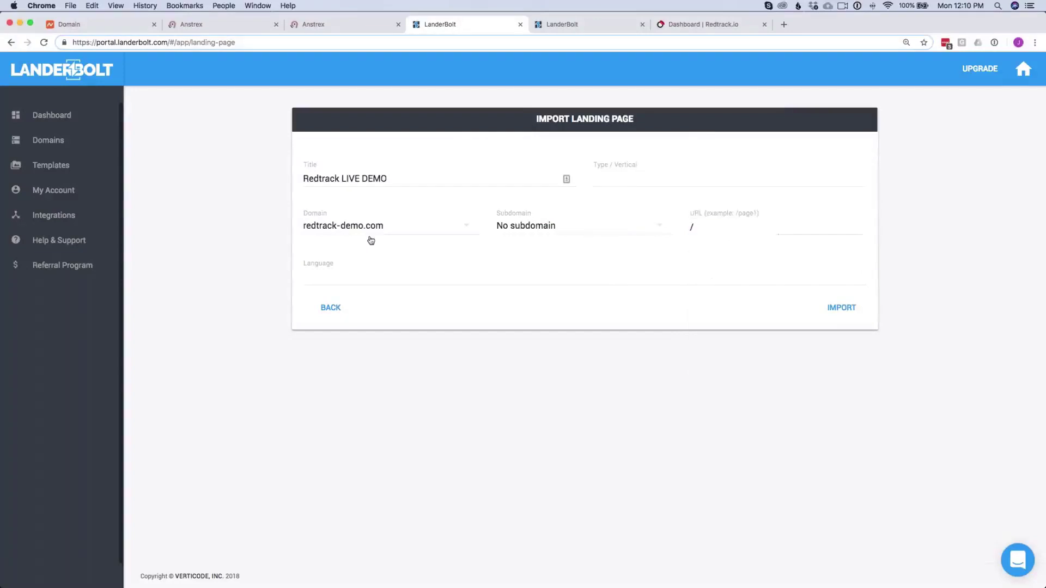
click(843, 309)
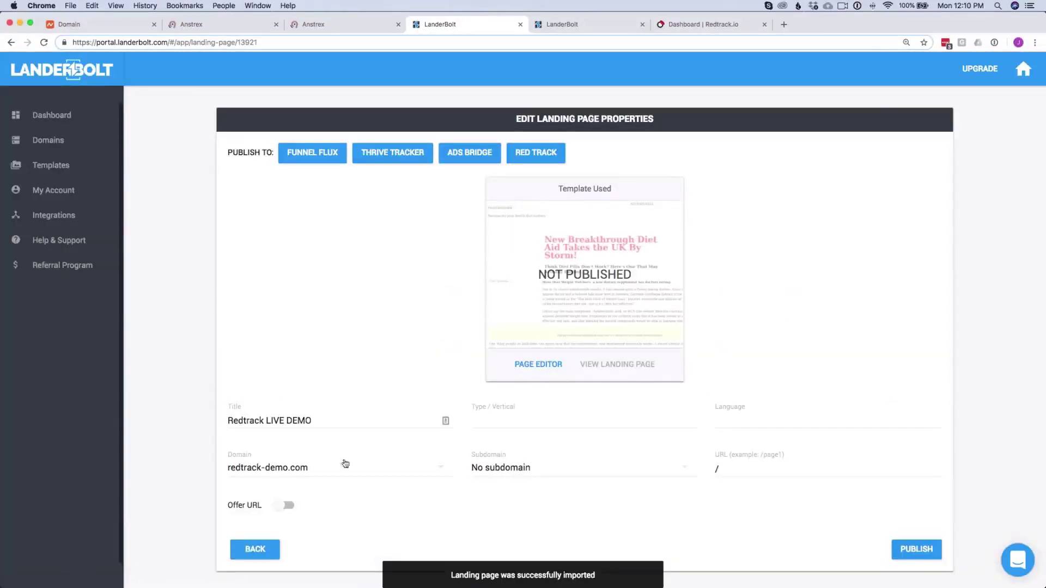
Try the Offer URL option with a custom URL, turn it off again, and publish the Redtrack LIVE DEMO landing page
click(284, 506)
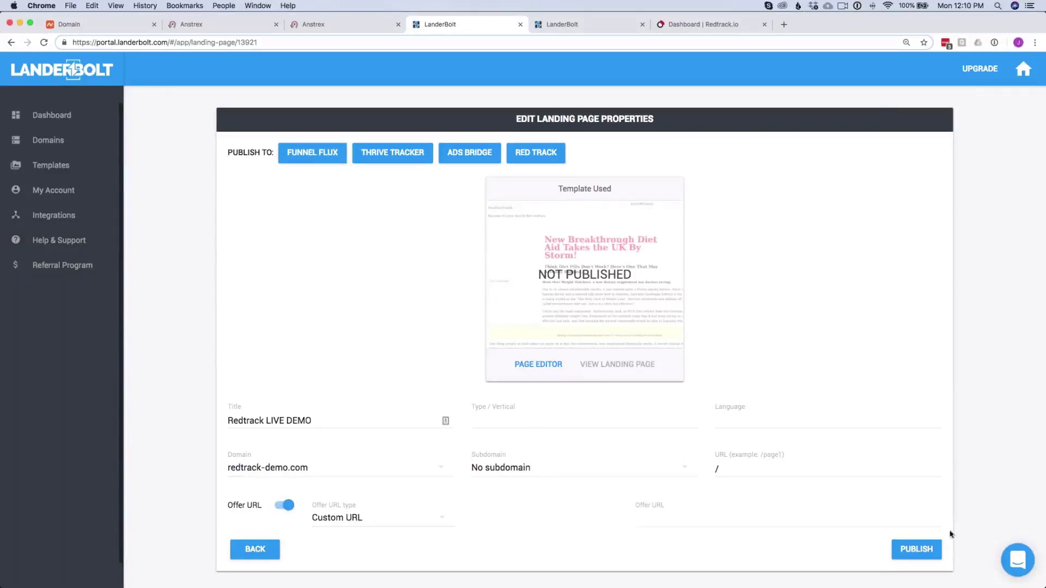
click(923, 548)
click(829, 508)
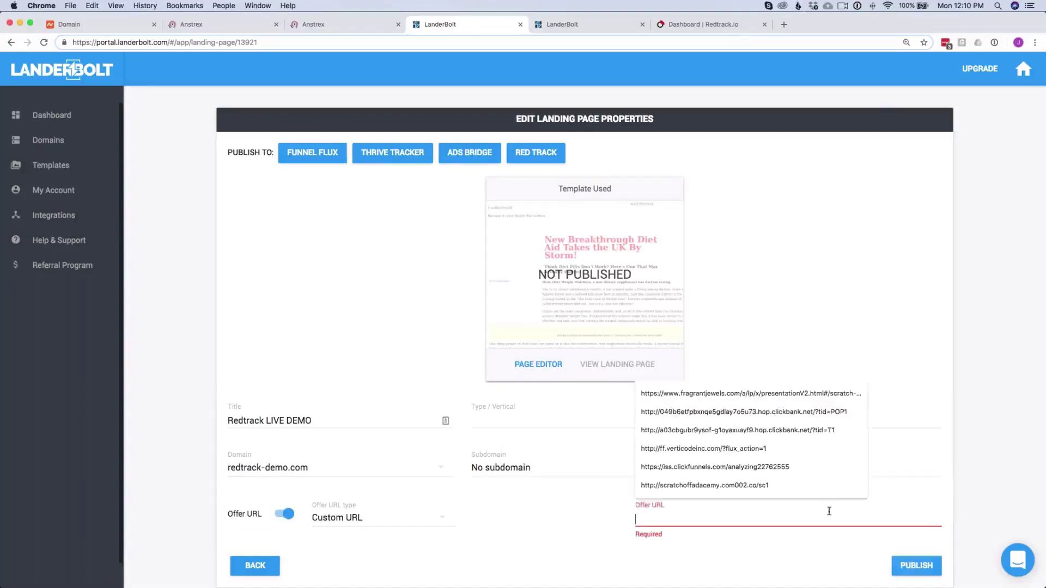
click(831, 502)
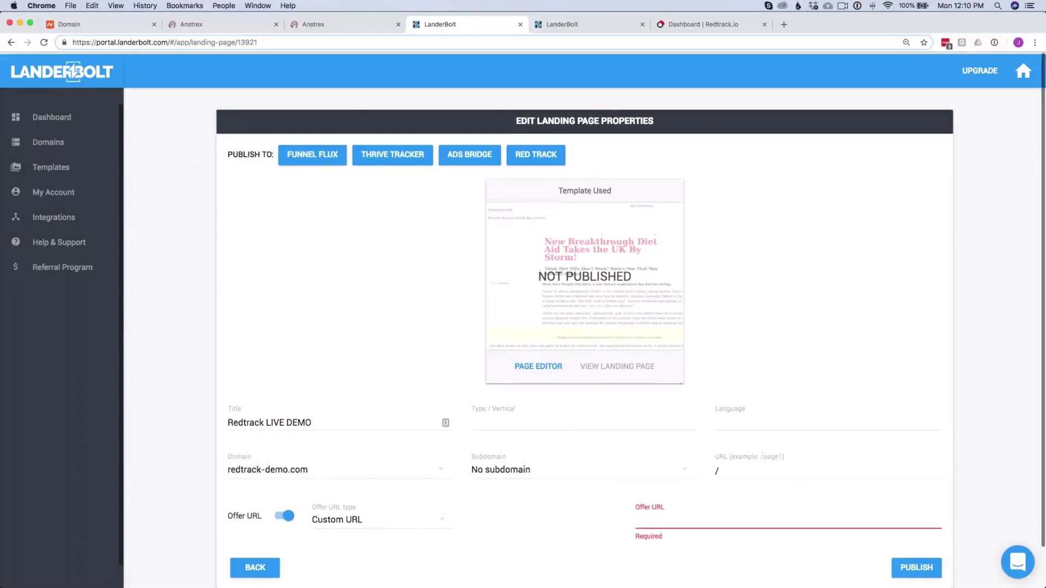
click(927, 547)
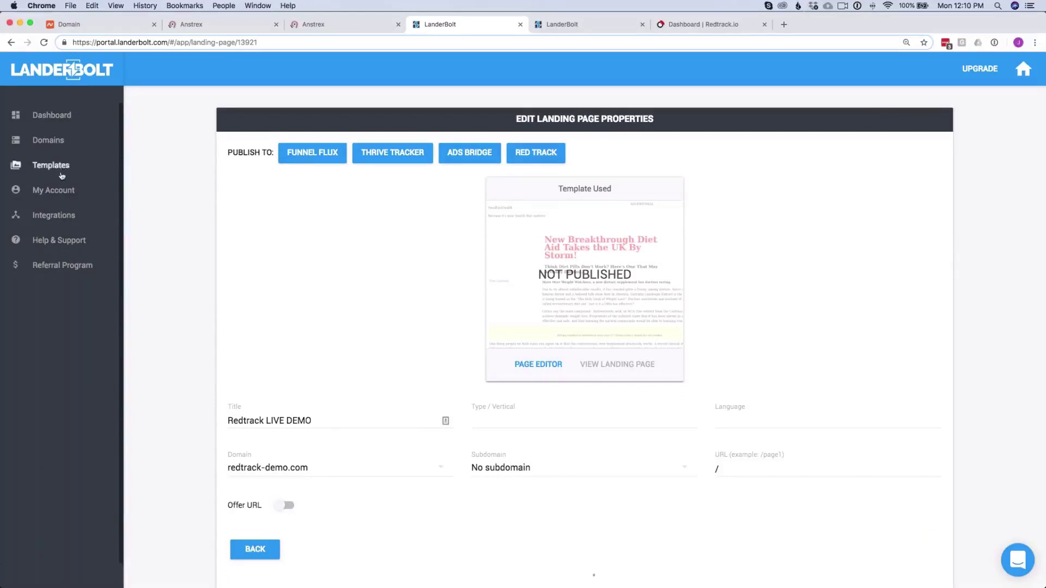
Open LanderBolt's integrations and find the RedTrack integration settings
click(58, 216)
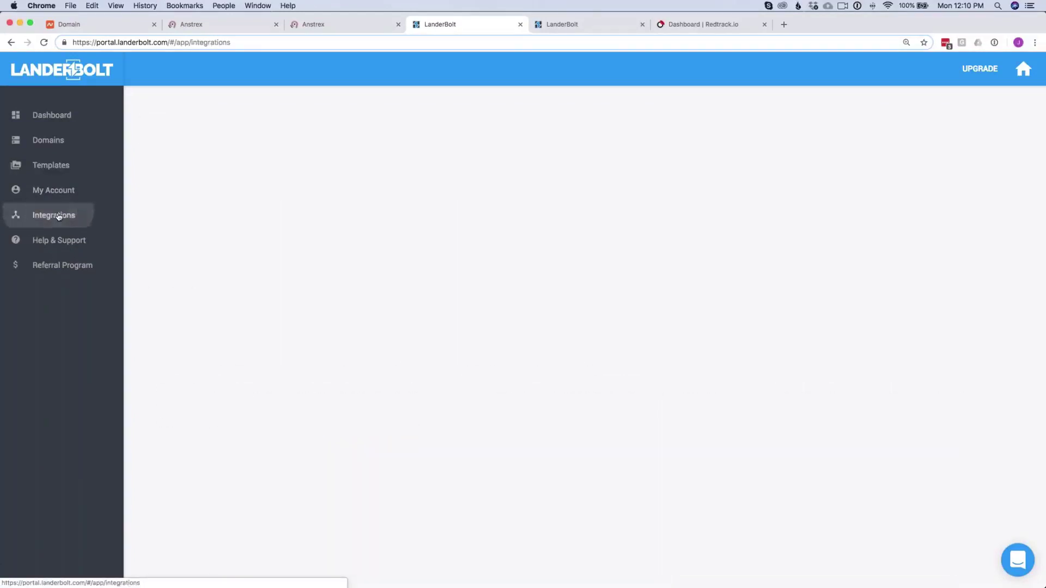
scroll(382, 295, down, 10)
scroll(382, 295, down, 8)
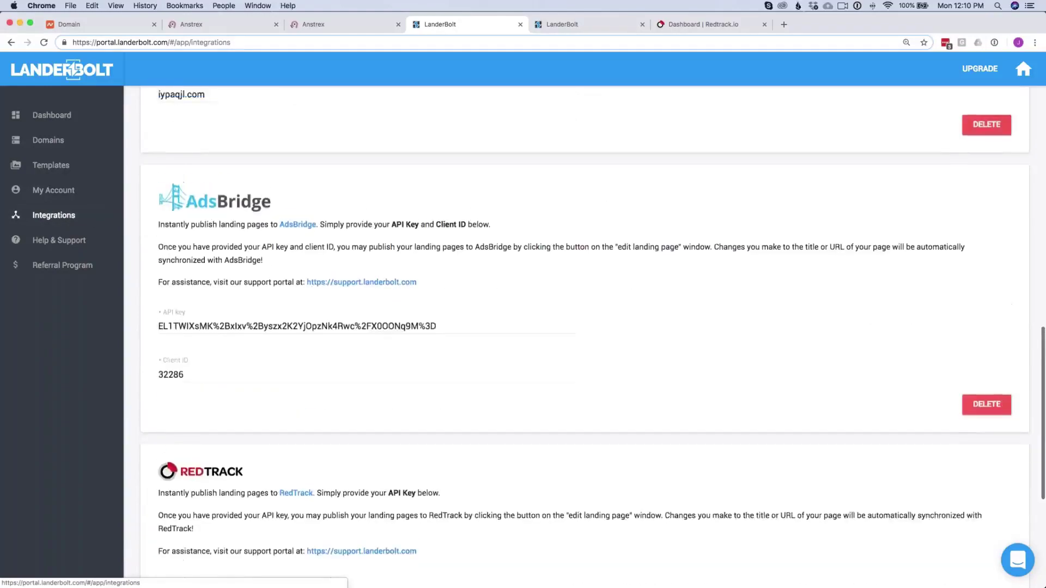
Switch to RedTrack and open the API key section of the account's profile settings
click(717, 25)
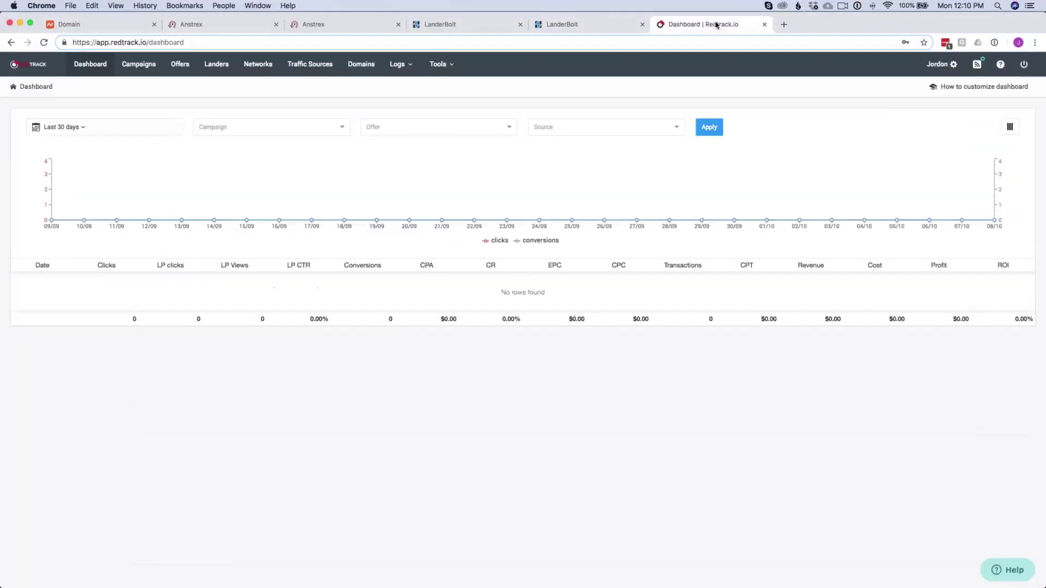
click(938, 65)
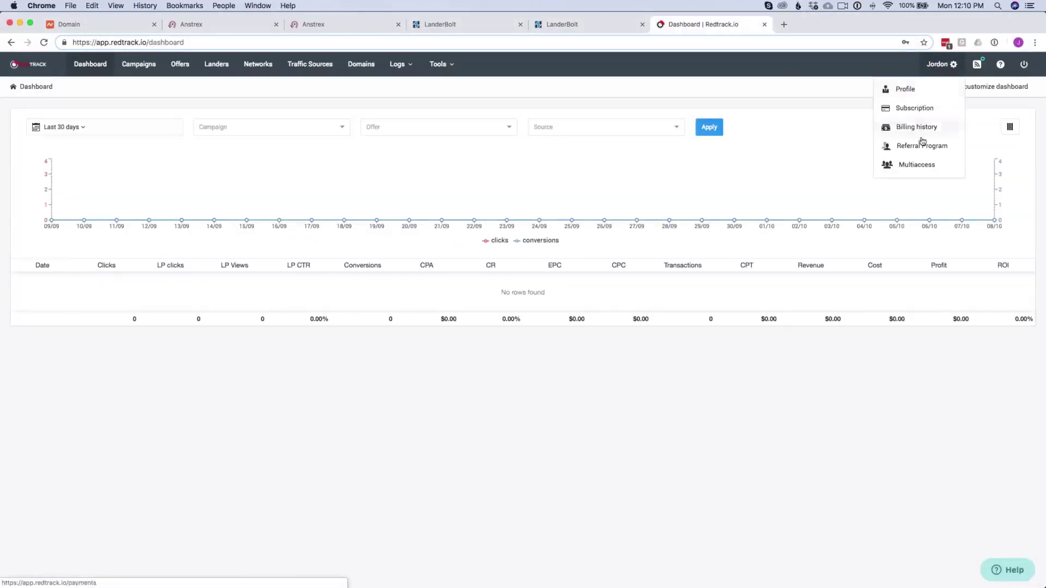
click(917, 90)
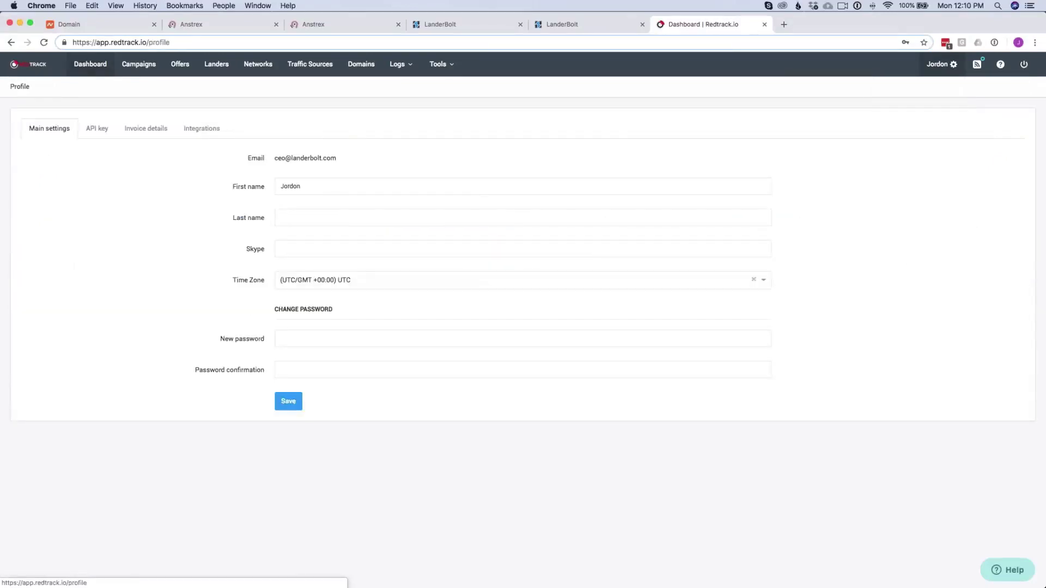
click(942, 65)
click(102, 130)
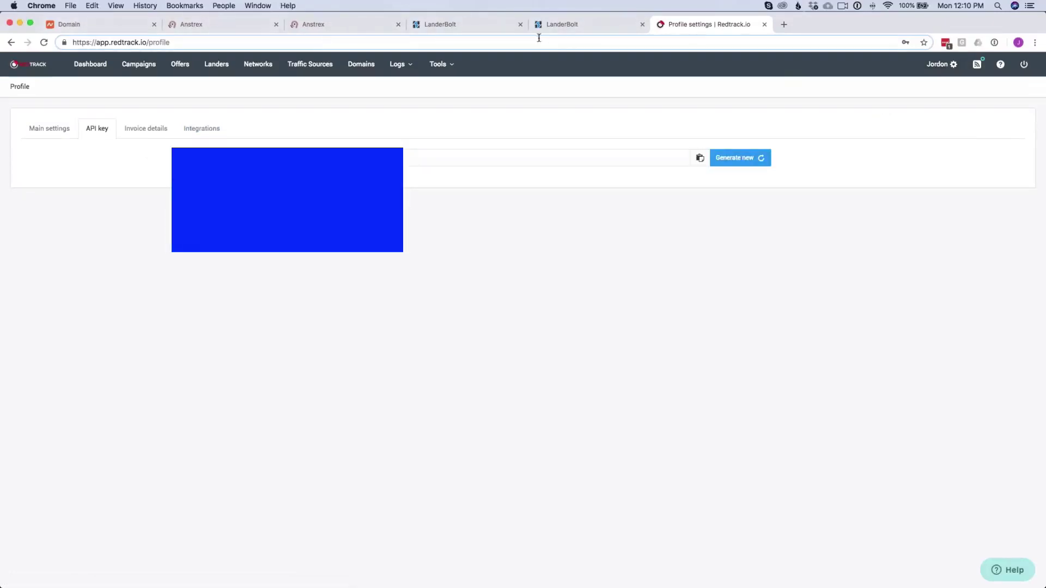
Return to LanderBolt's integrations, replace the API key of the RedTrack integration, and save it
click(566, 25)
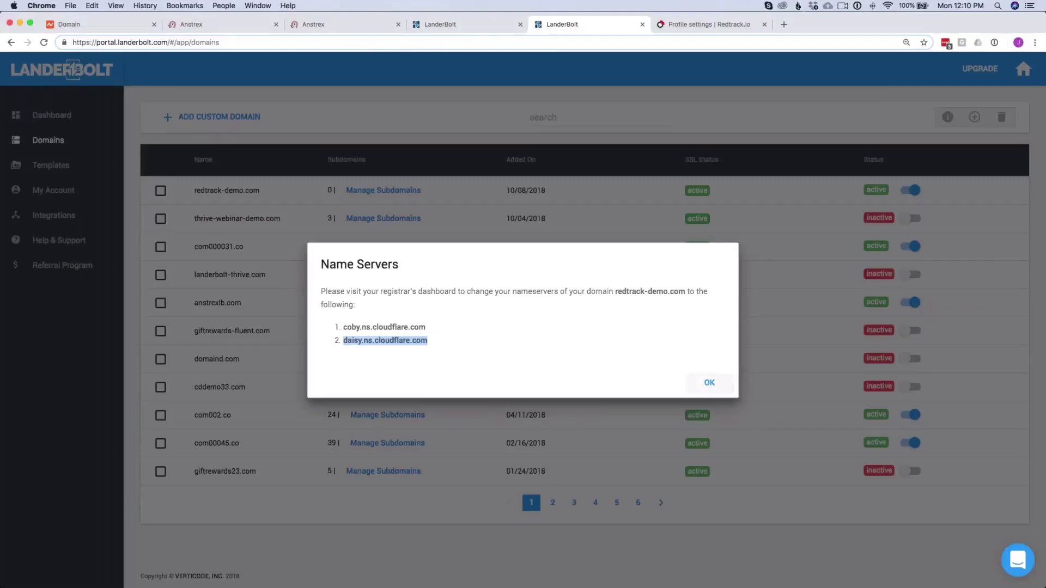
click(480, 24)
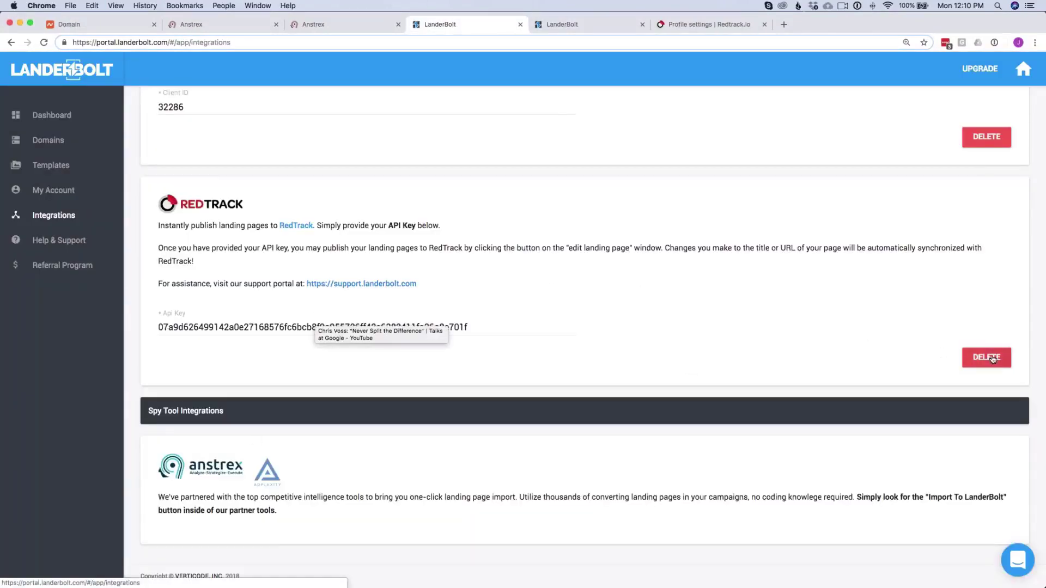
double_click(439, 330)
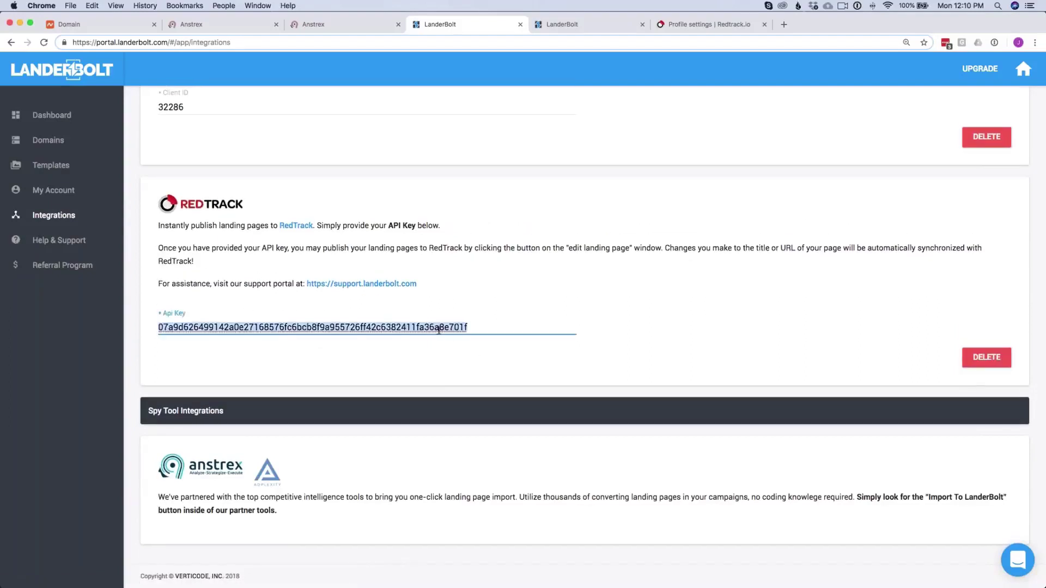
key(BackSpace)
click(993, 359)
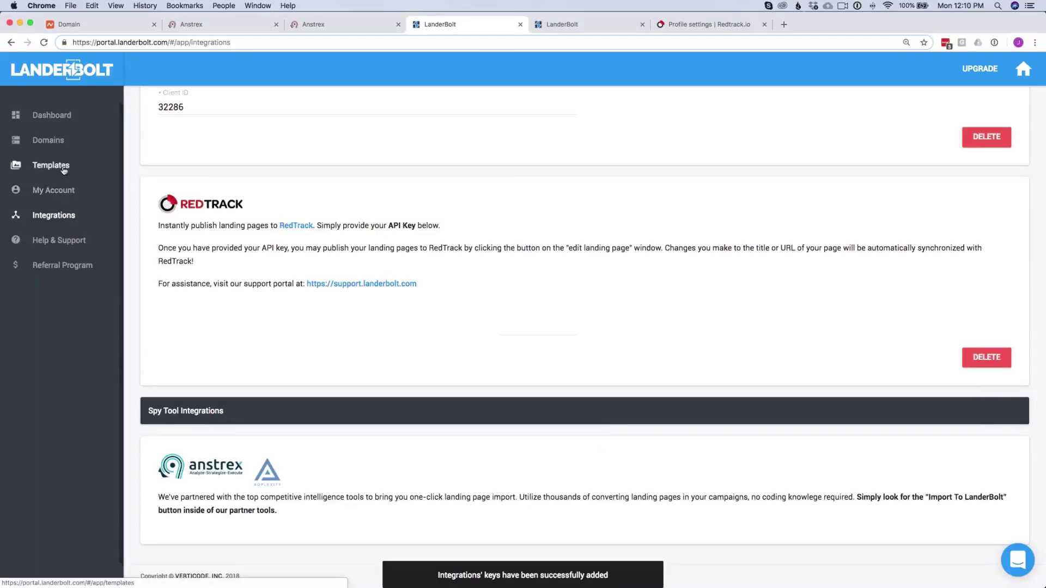
click(572, 24)
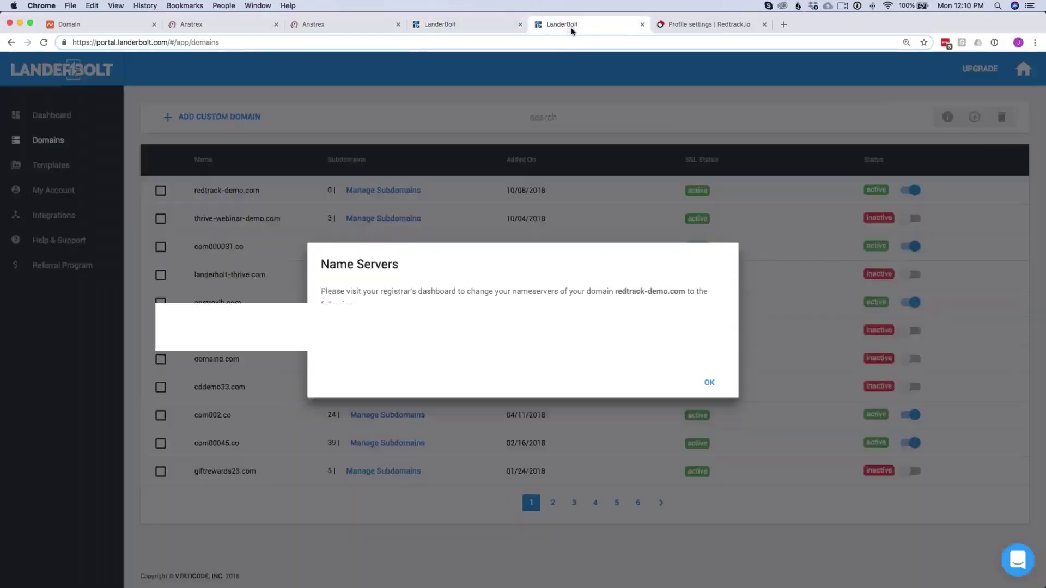
click(479, 24)
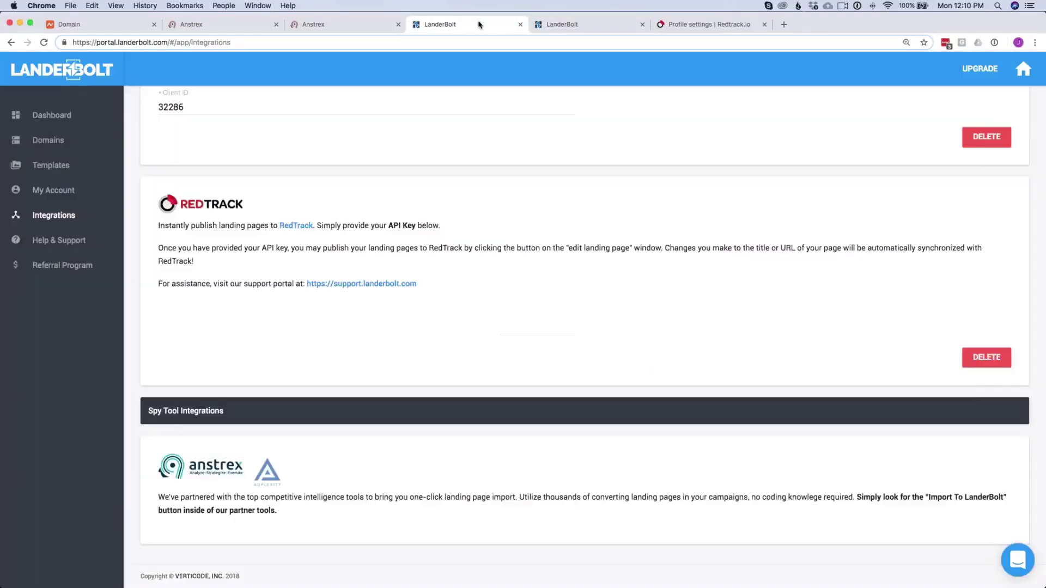
Open the properties of the Redtrack LIVE DEMO landing page from the LanderBolt dashboard
click(46, 119)
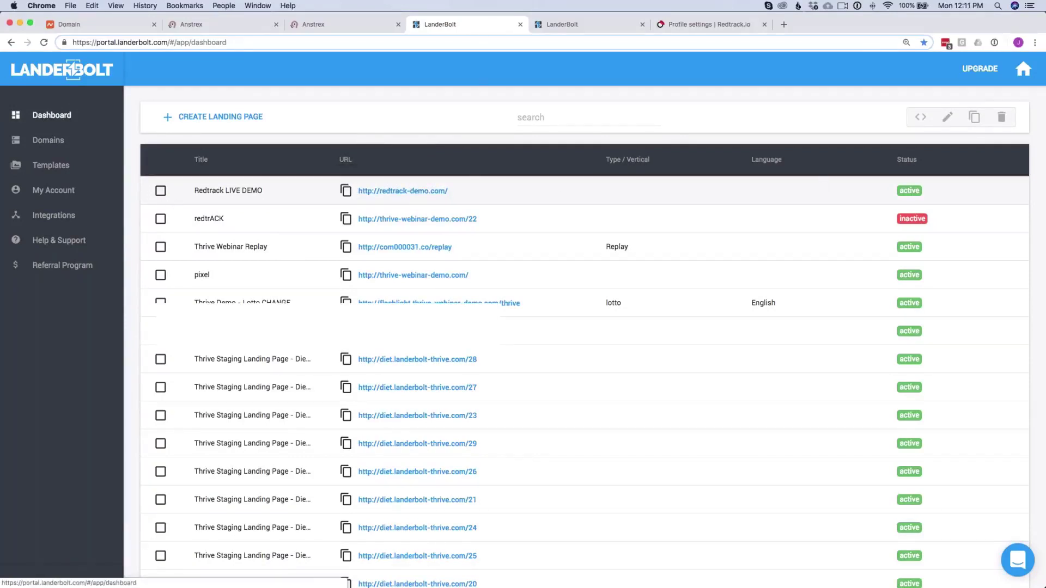
click(160, 190)
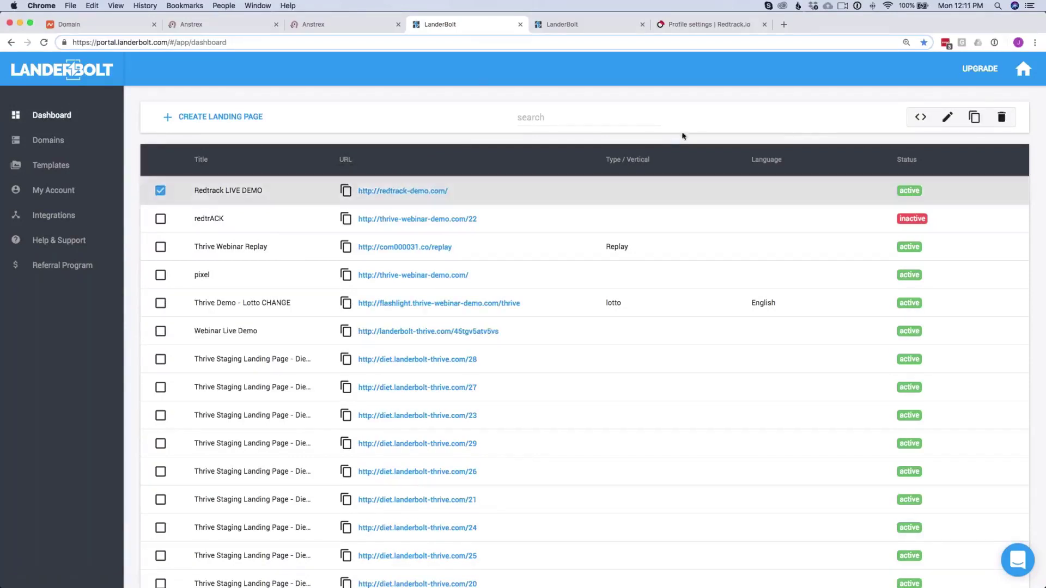
click(946, 119)
Check the list of landers in RedTrack and return to the landing page properties in LanderBolt
click(711, 24)
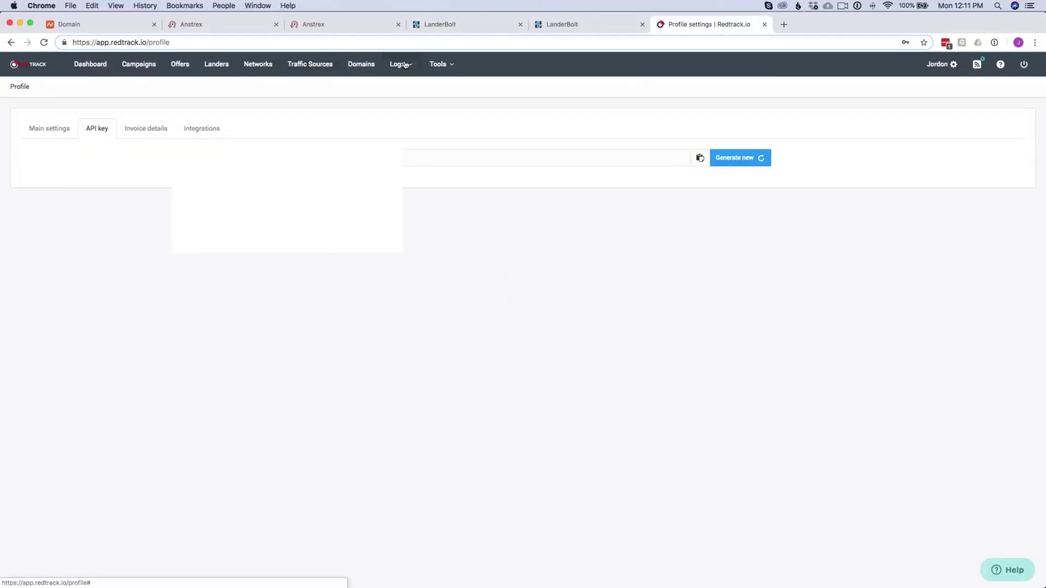
click(215, 67)
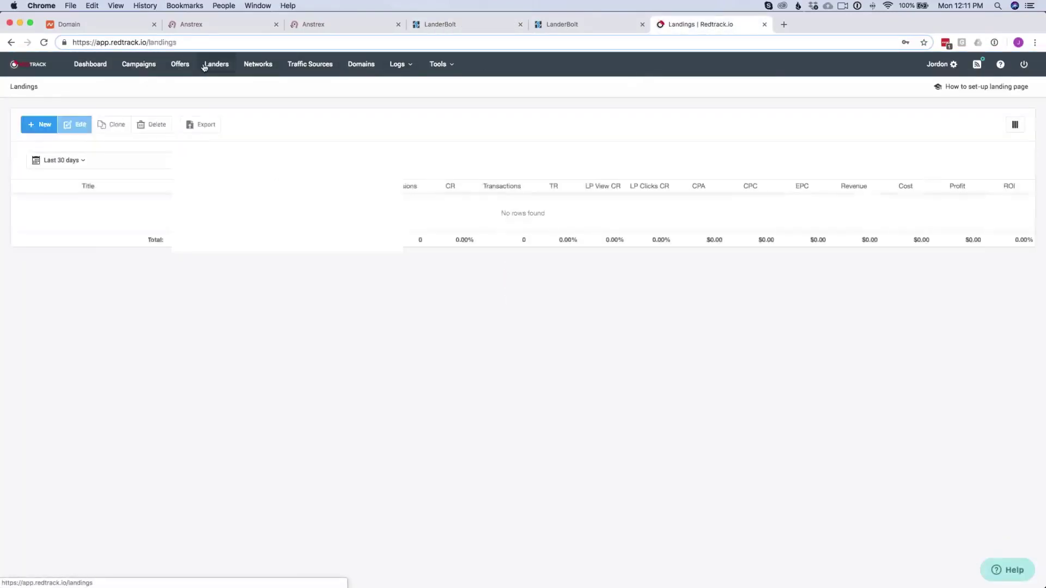
click(561, 24)
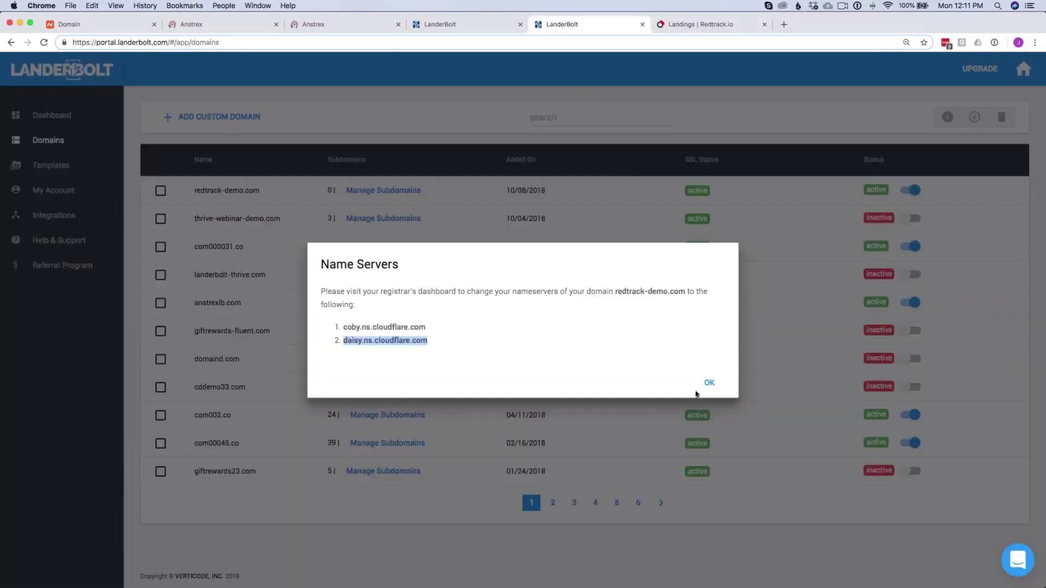
click(464, 28)
click(281, 468)
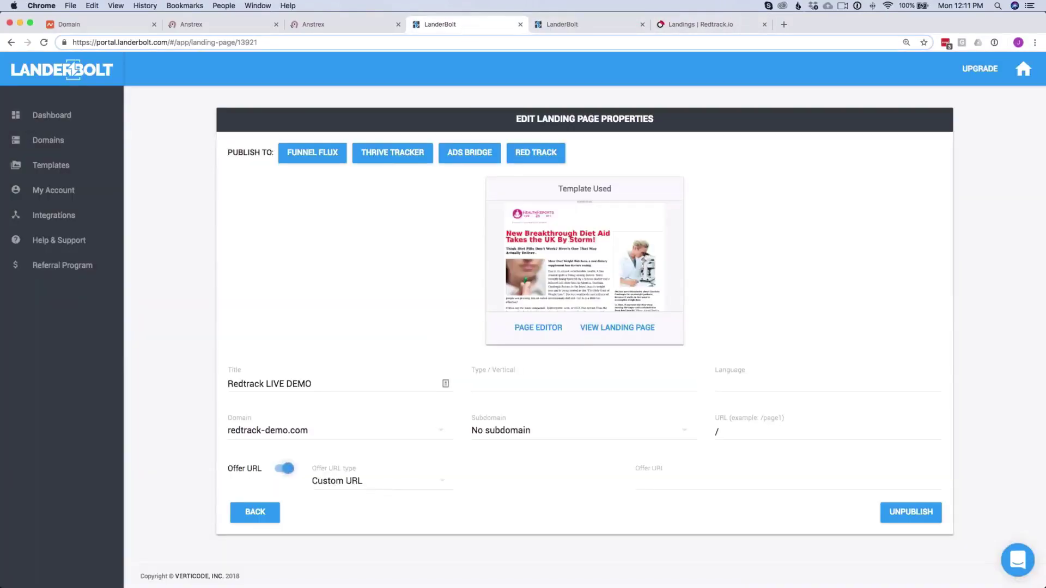
click(691, 477)
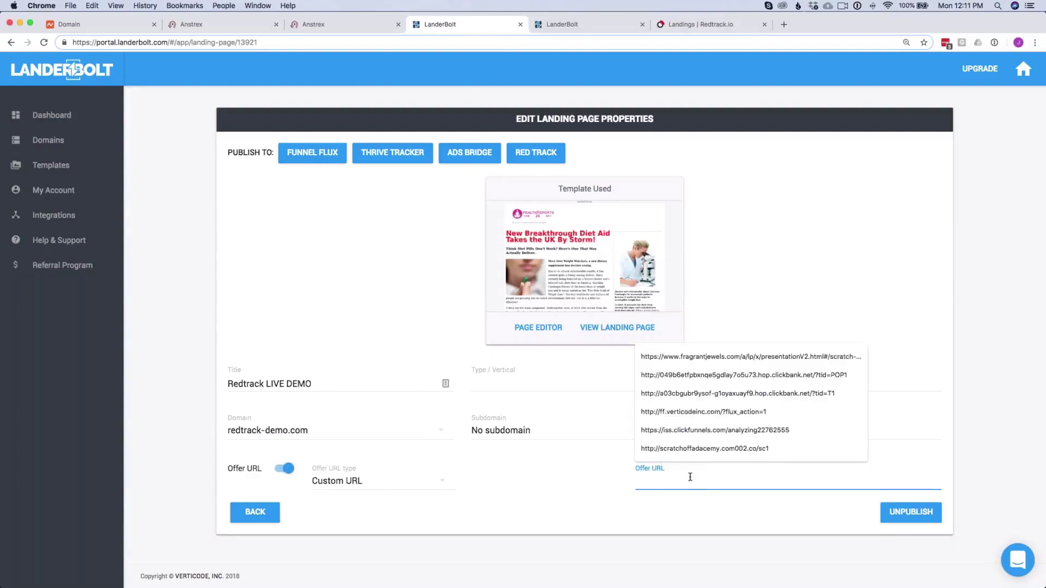
click(916, 513)
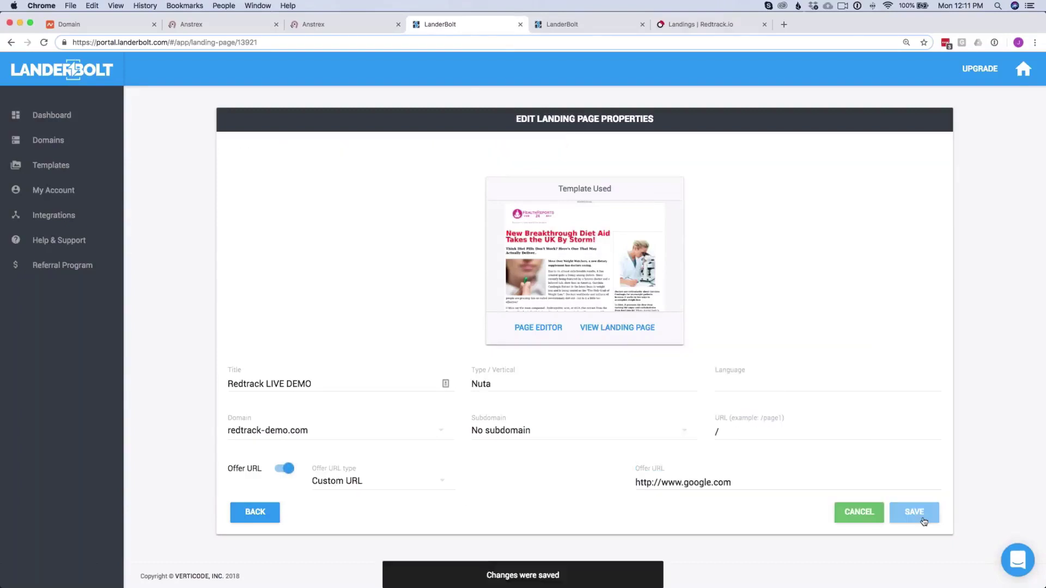
Reload the landers list in RedTrack, open the Redtrack LIVE DEMO lander, and examine its click URL and default tracking domain
click(723, 23)
key(super+r)
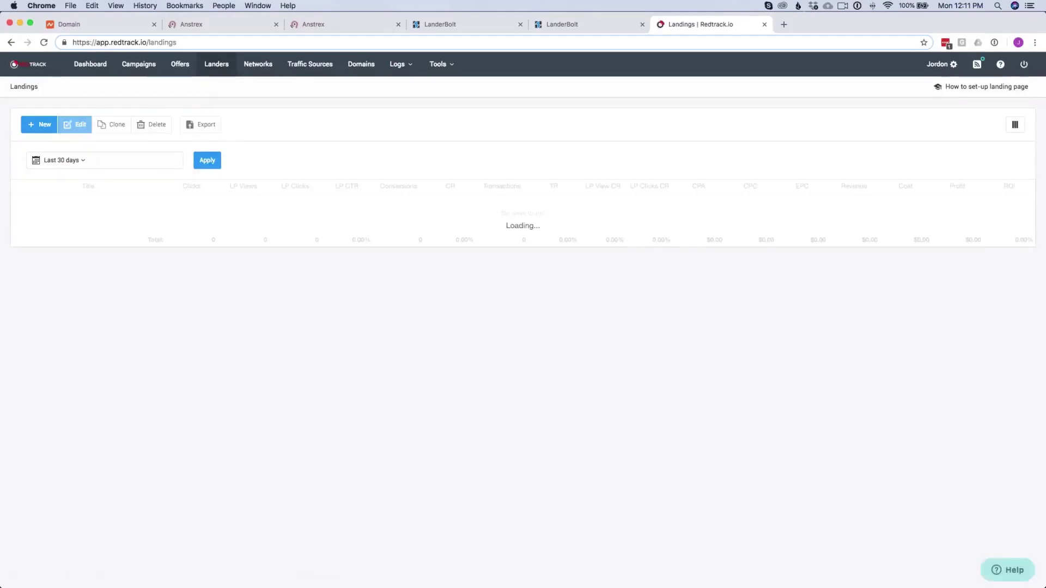
click(71, 203)
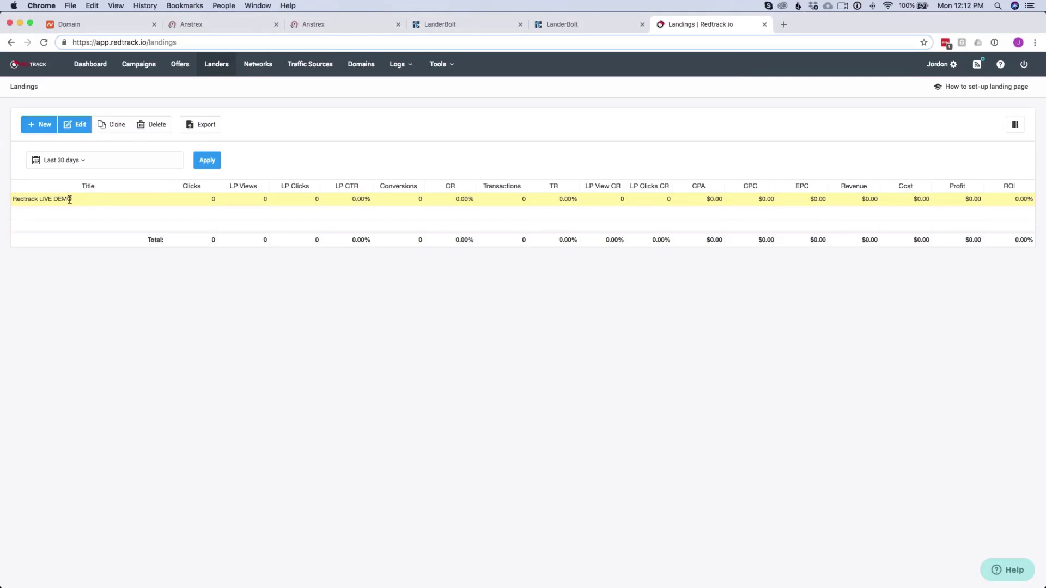
click(75, 124)
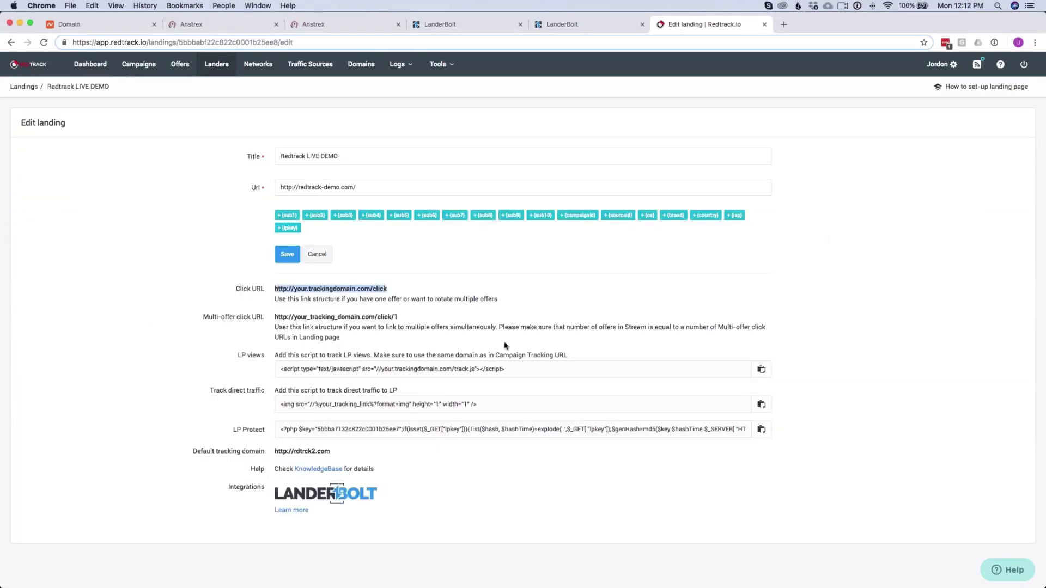
click(415, 297)
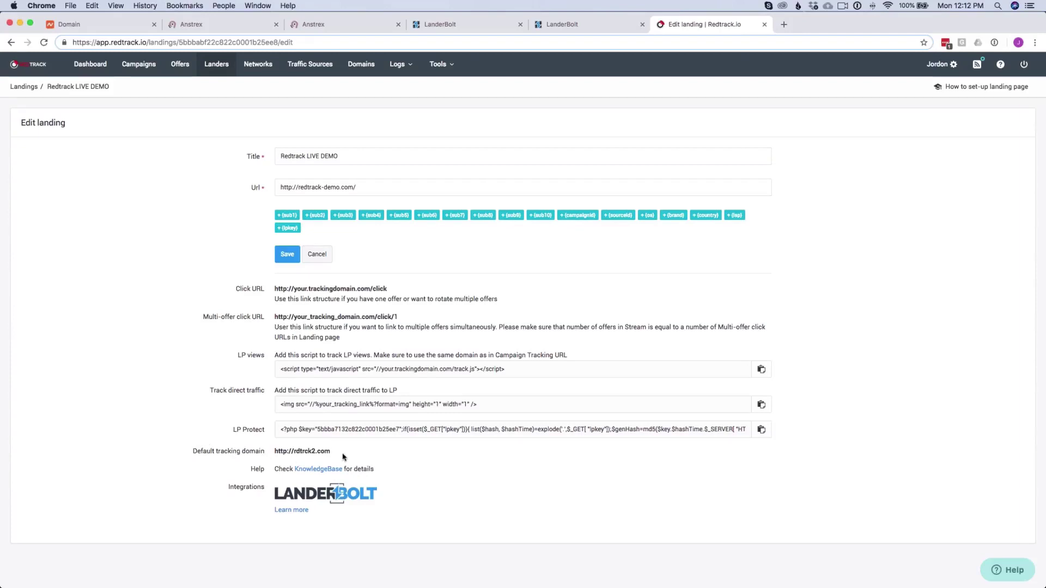
drag(331, 451, 276, 450)
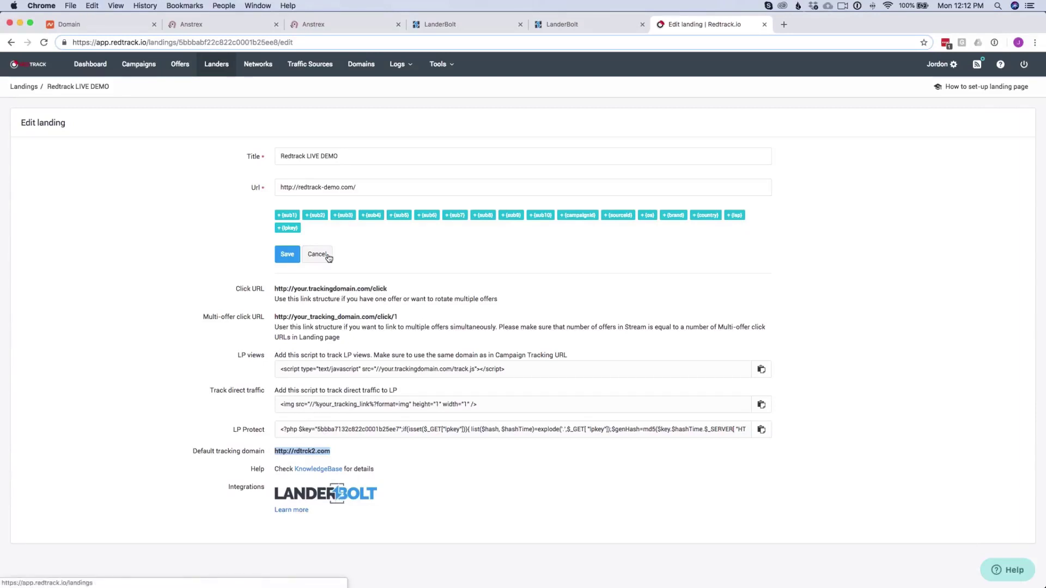
Reopen the Redtrack LIVE DEMO lander from the landers list and load its landing page URL in a new browser tab
click(215, 64)
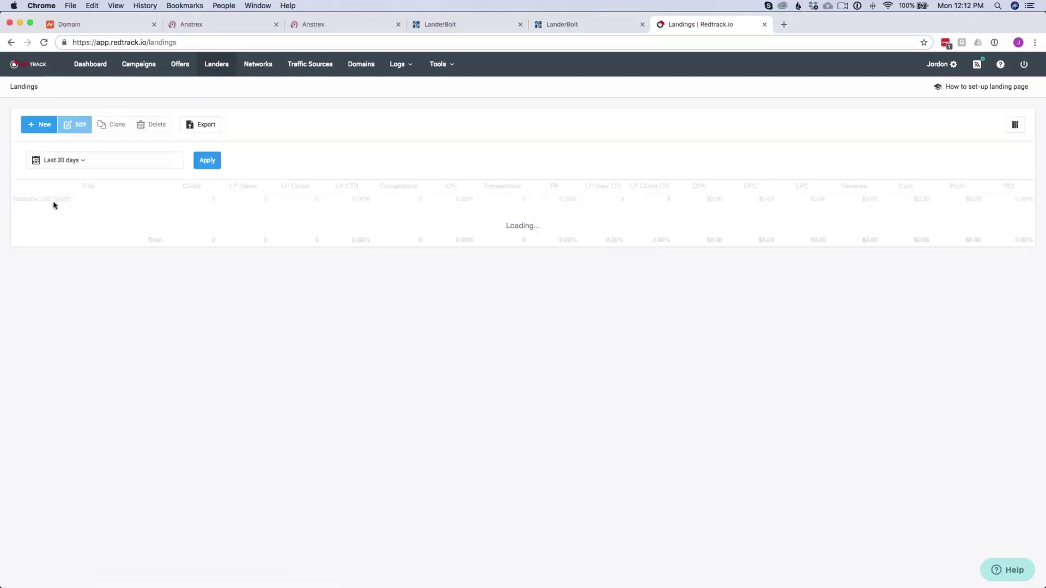
click(70, 200)
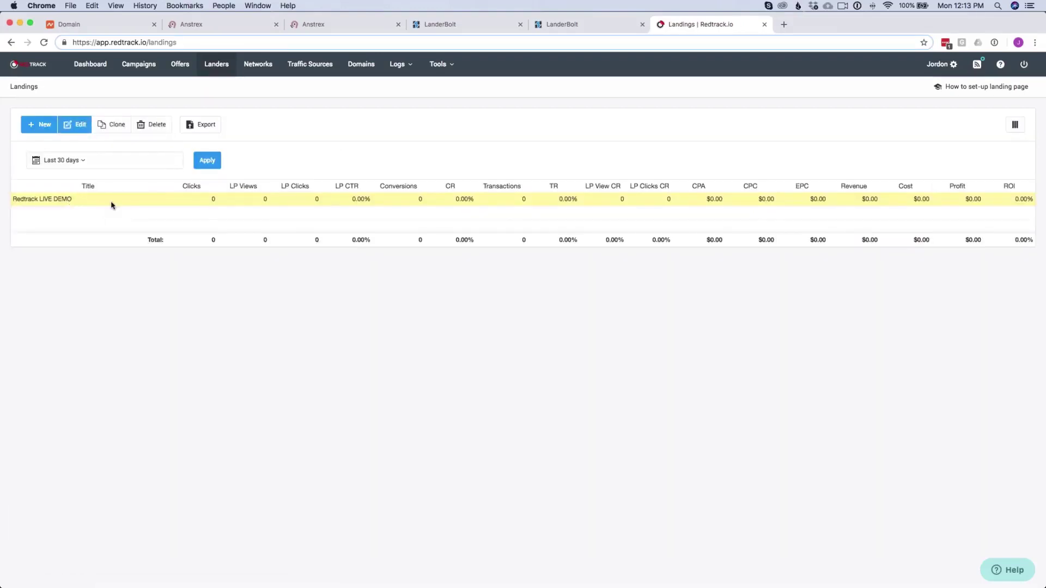
click(81, 124)
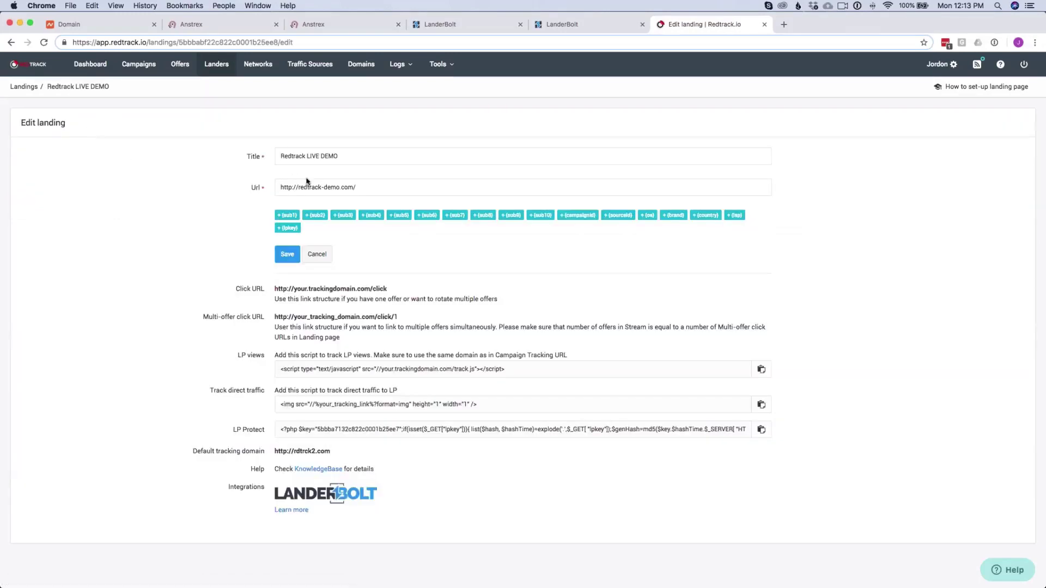
triple_click(338, 187)
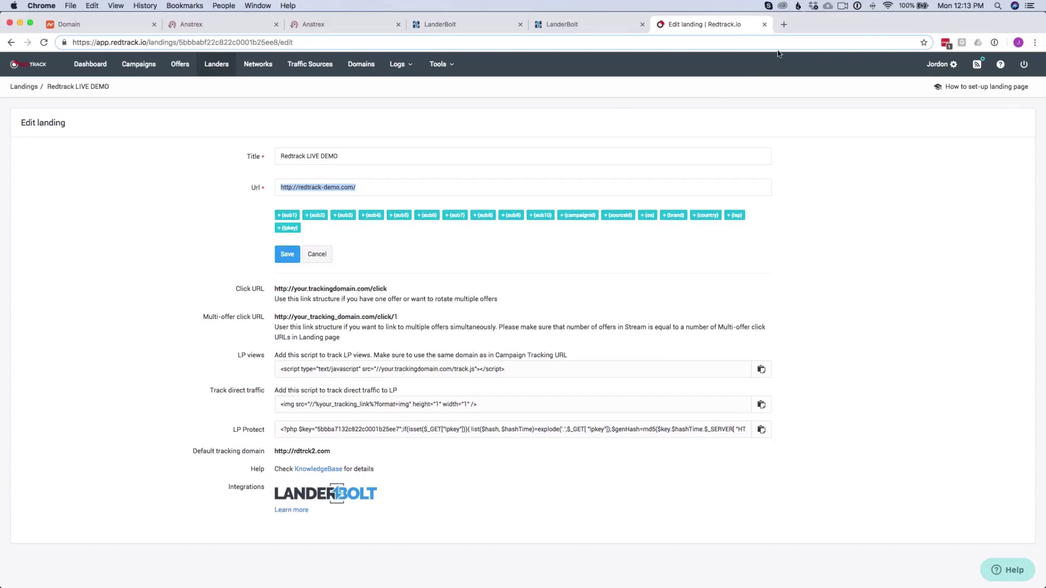
click(784, 24)
key(super+v)
key(Return)
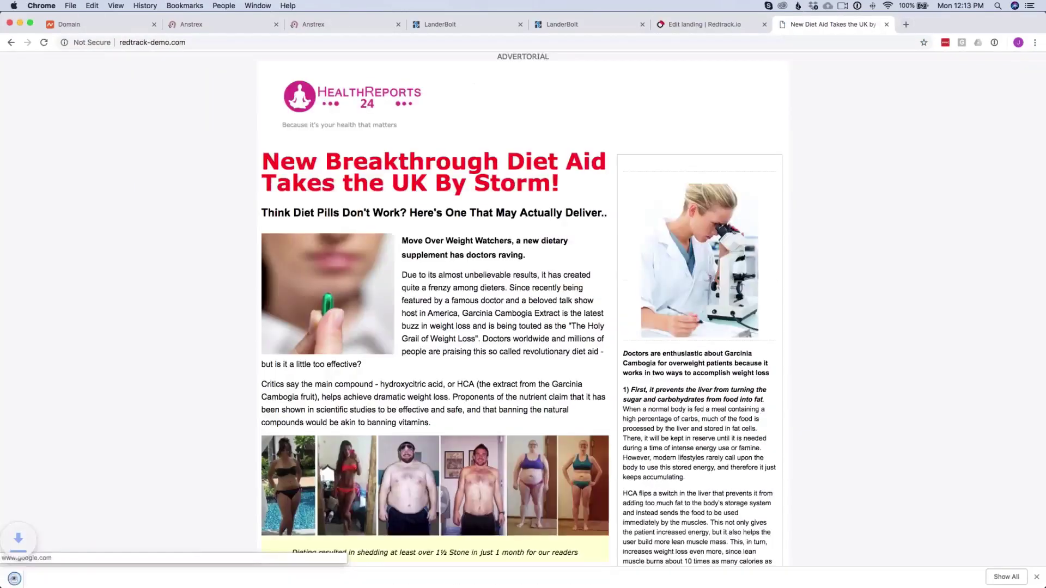
Examine the live landing page on redtrack-demo.com, follow the link on its pill image, and return to the page
scroll(491, 300, down, 10)
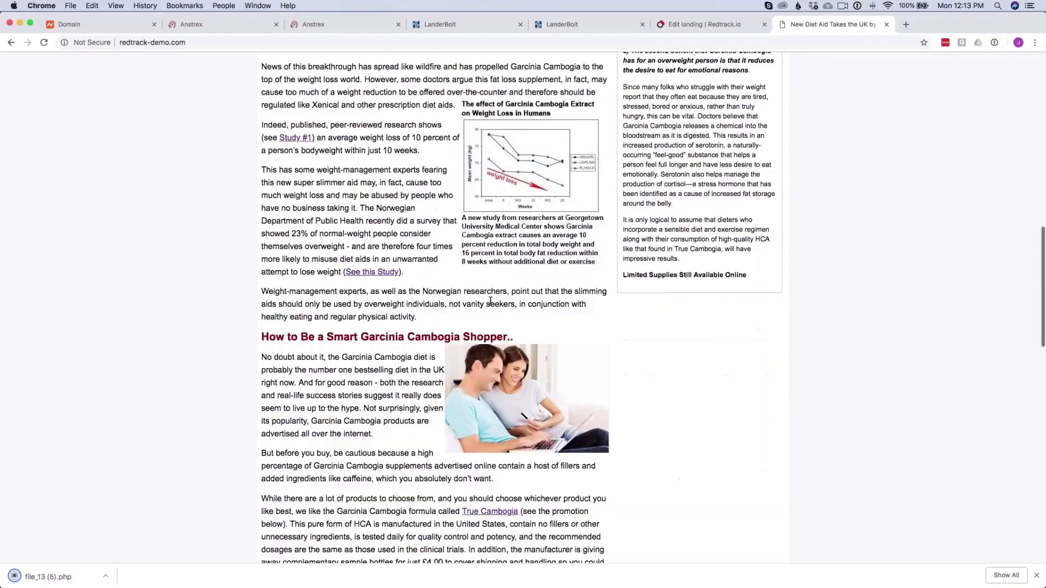
scroll(494, 349, down, 10)
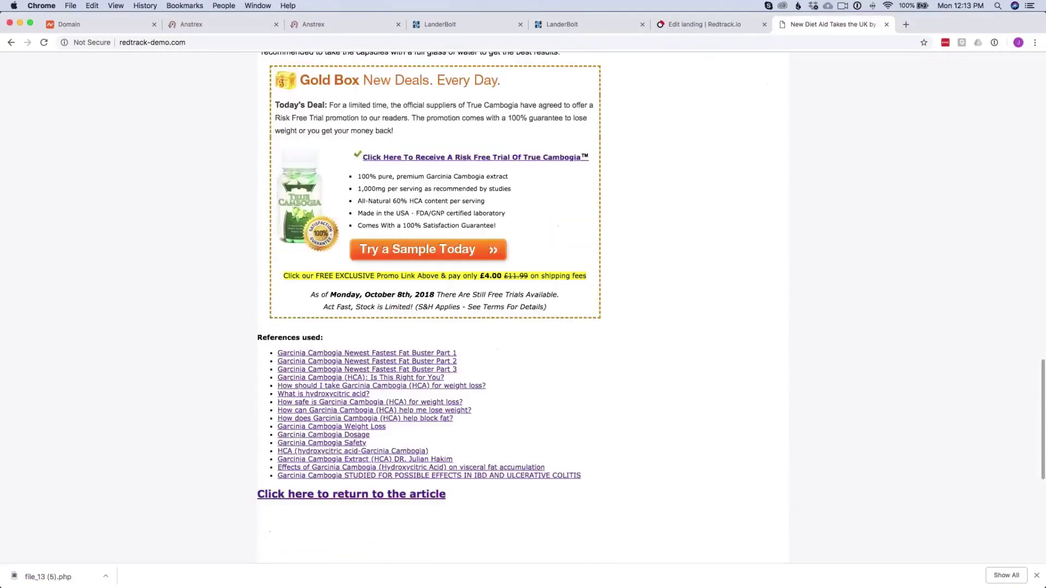
scroll(495, 349, up, 20)
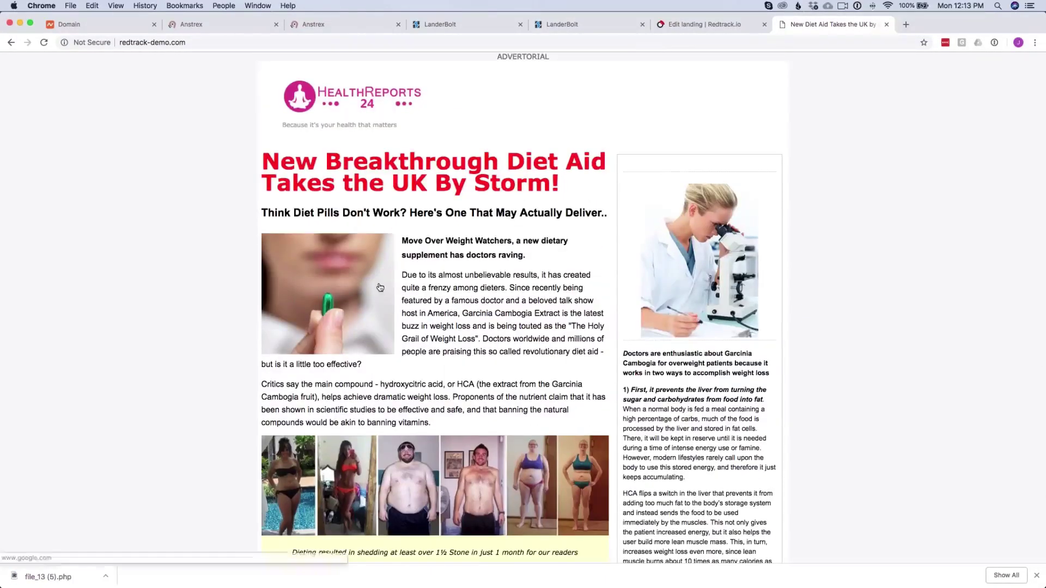
click(380, 287)
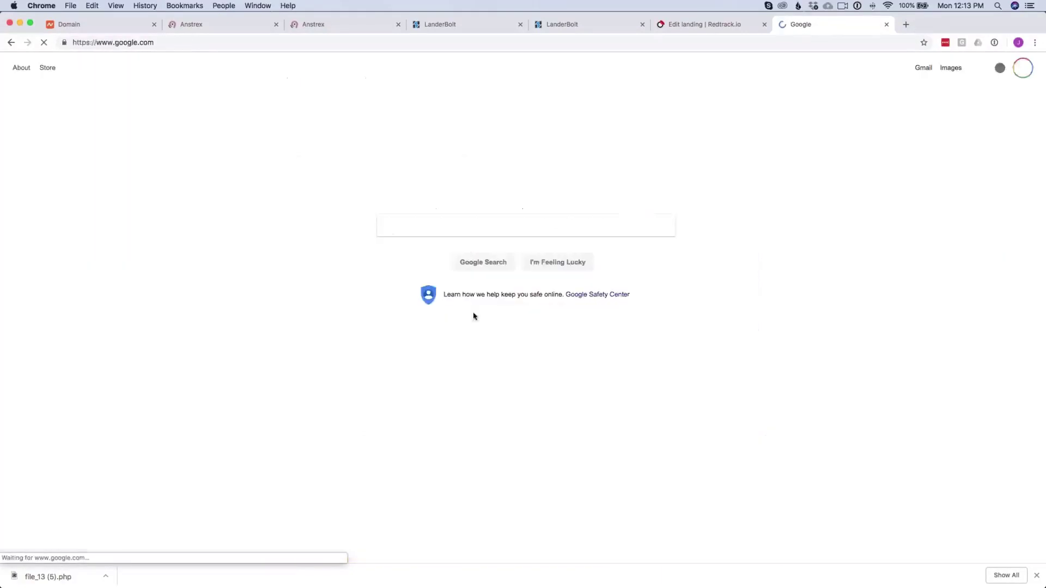
click(11, 42)
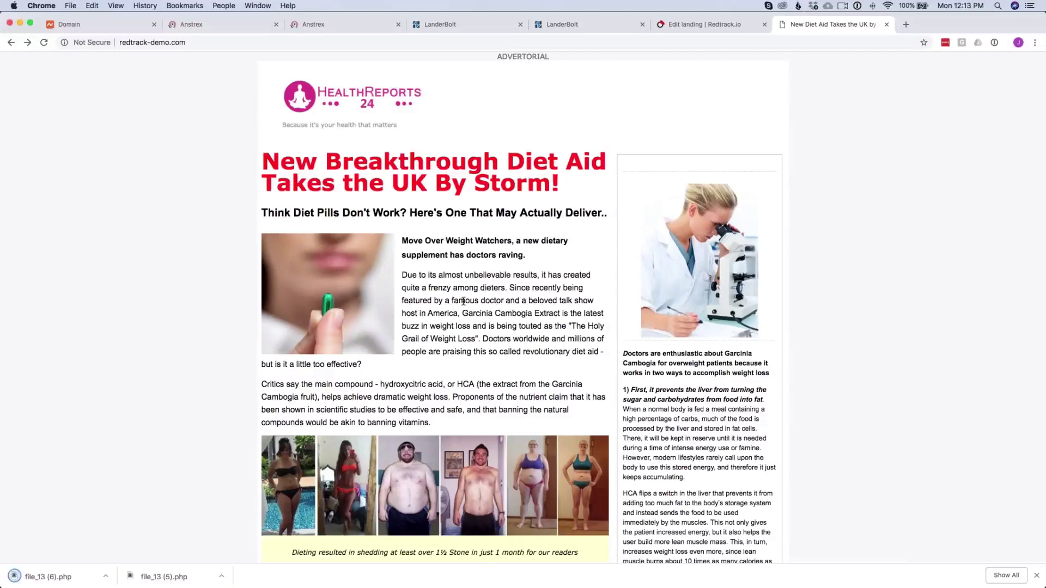
scroll(436, 218, down, 1)
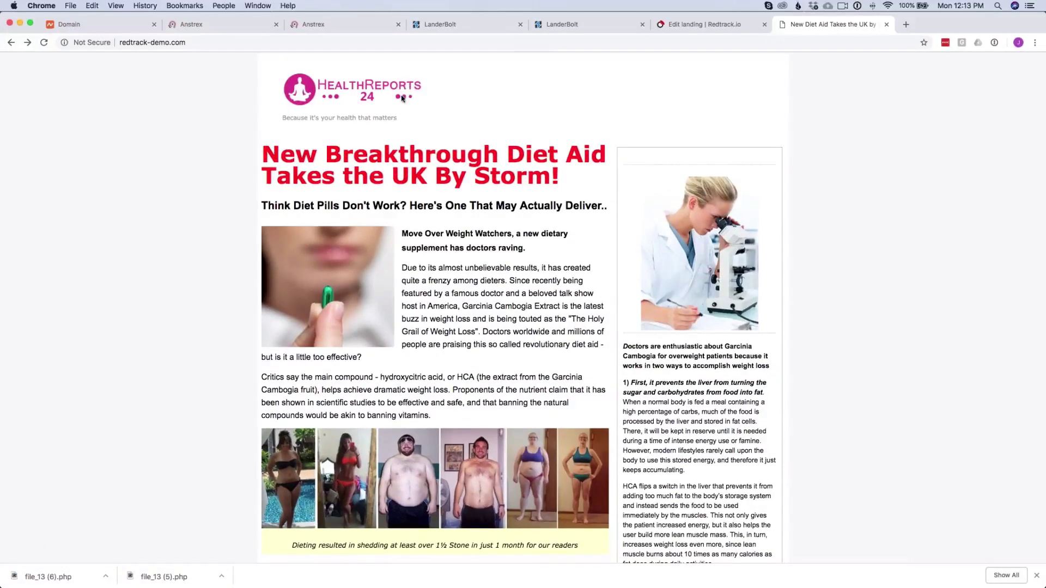
scroll(473, 217, down, 1)
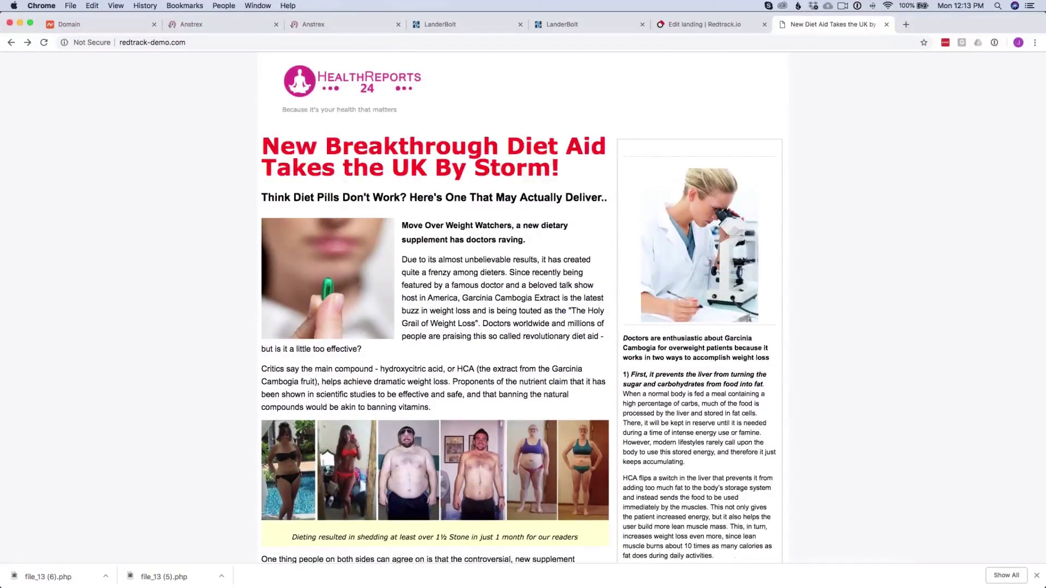
scroll(436, 305, down, 5)
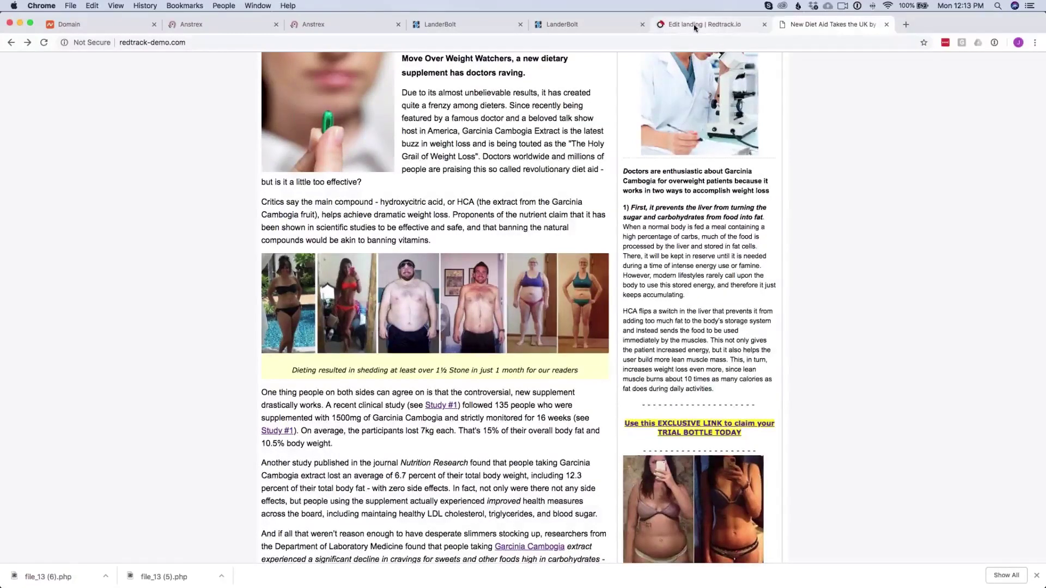
Go back to RedTrack's landers list and return to the landing page properties in LanderBolt
click(695, 27)
click(218, 65)
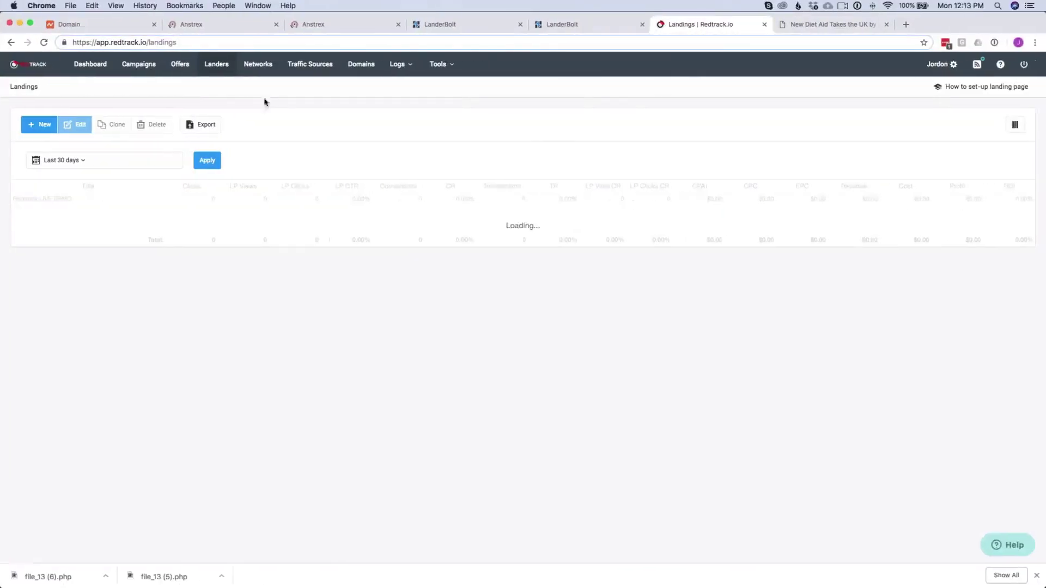
click(450, 30)
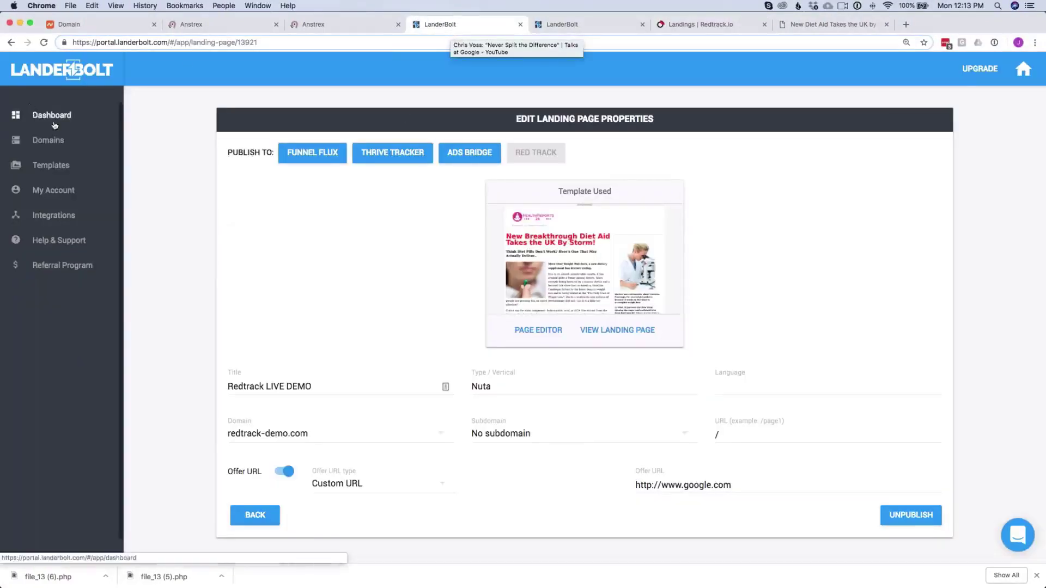
Close the extra LanderBolt tab showing the Name Servers dialog and dismiss the browser's downloads bar
click(566, 24)
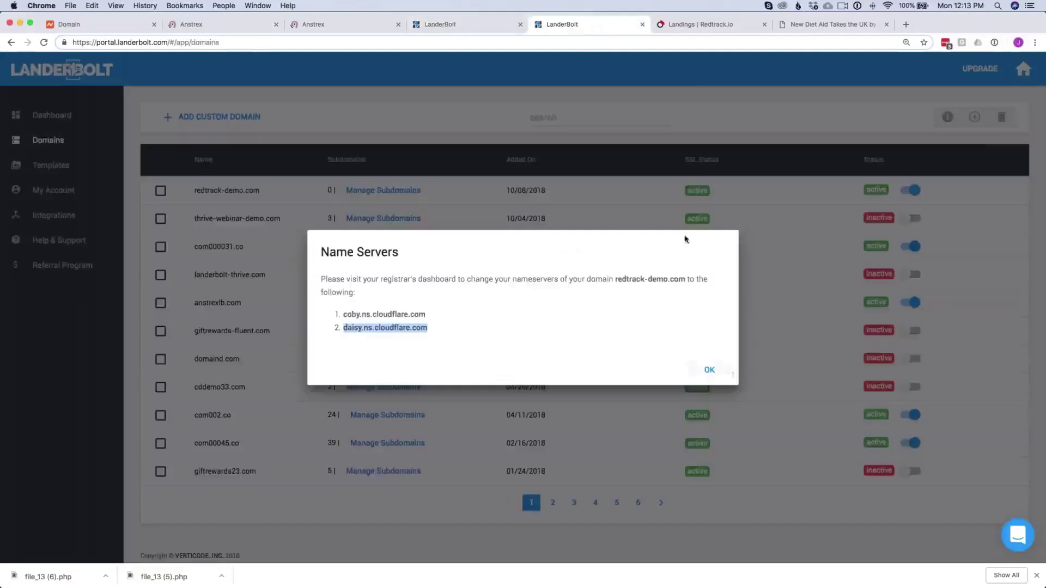
click(642, 24)
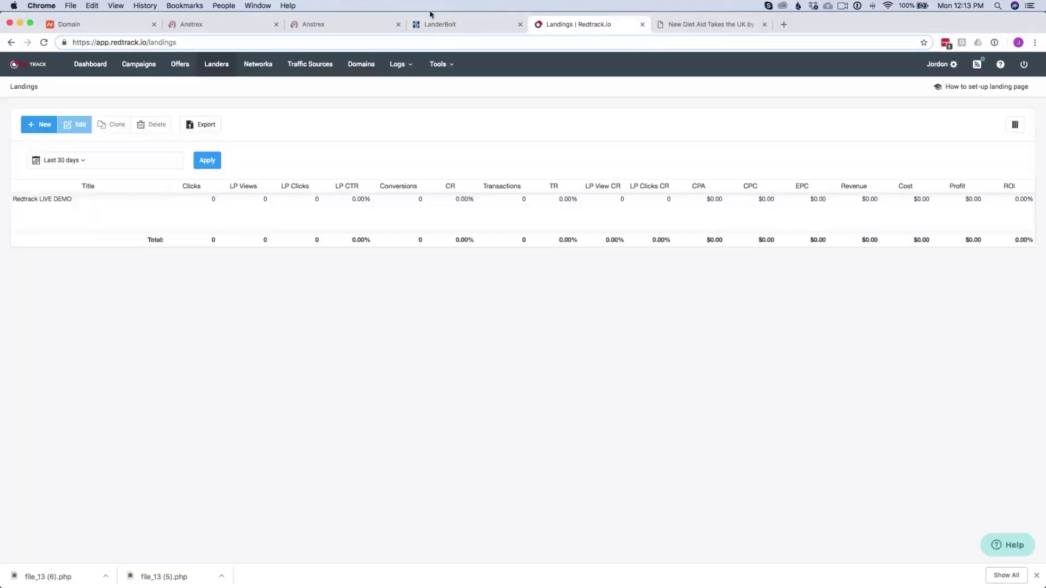
click(452, 24)
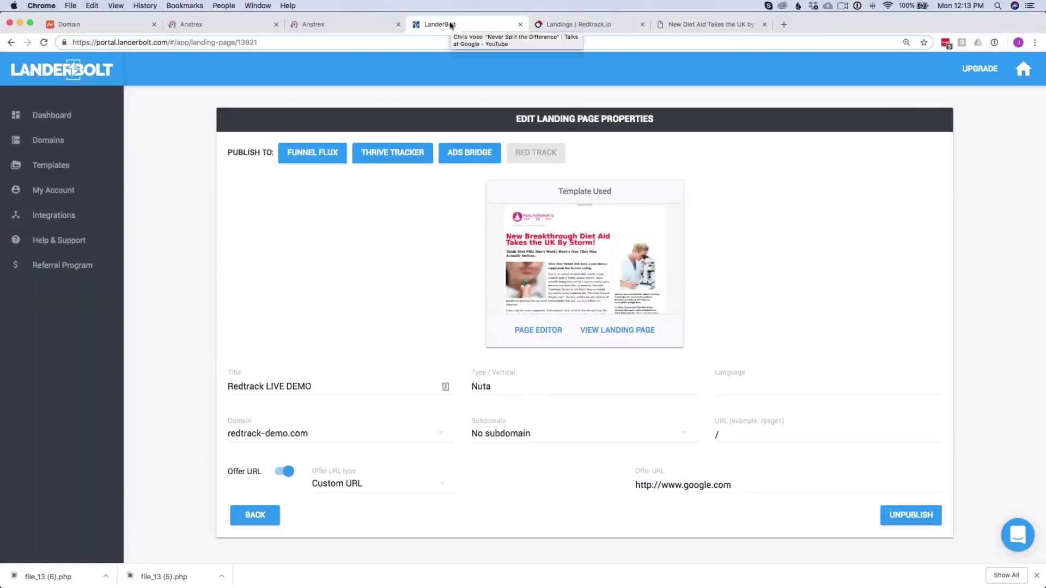
click(1037, 576)
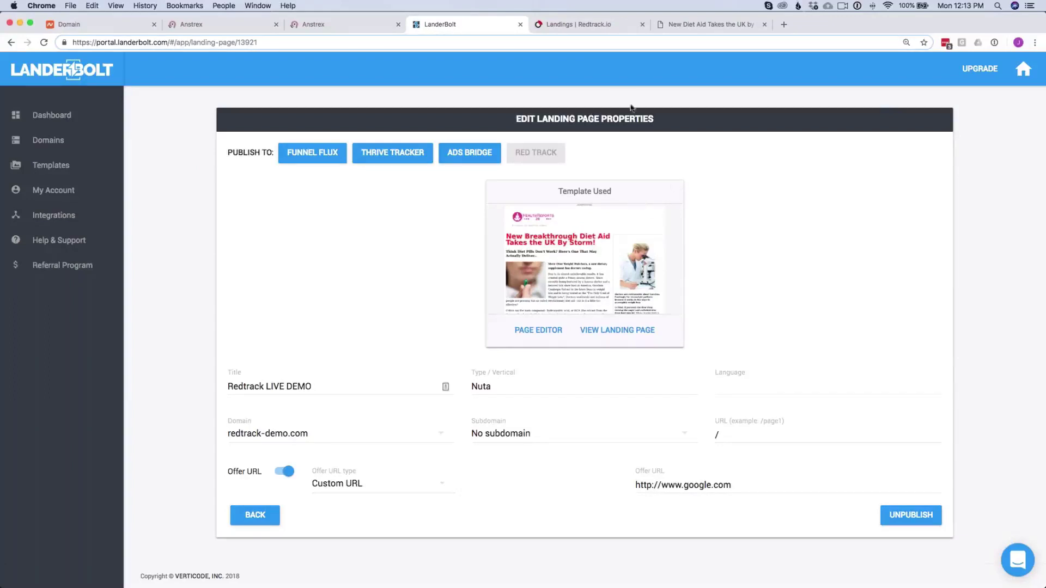
Select the Redtrack LIVE DEMO lander in RedTrack and switch to the live page on redtrack-demo.com
click(594, 31)
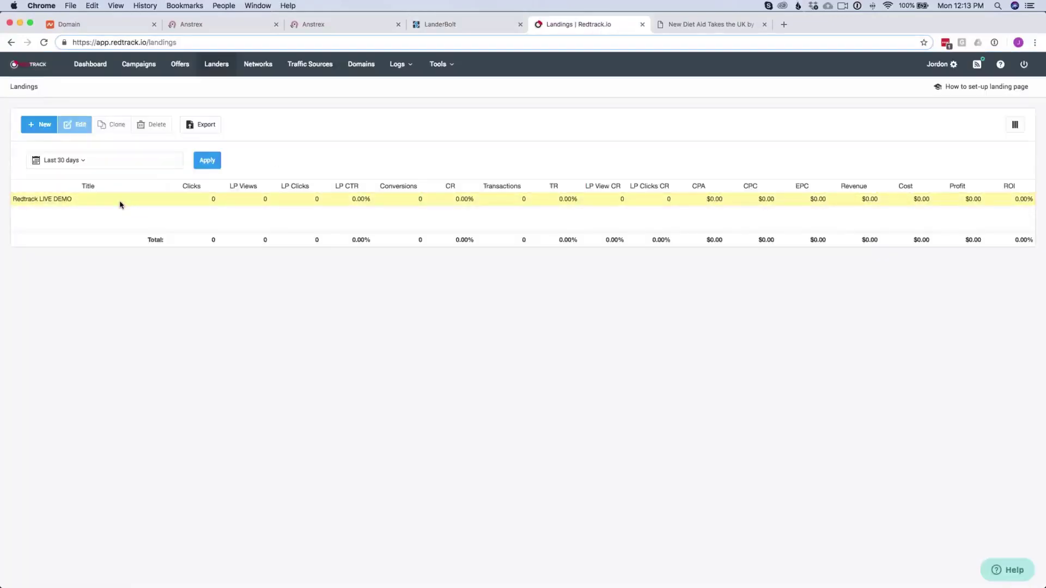
click(121, 205)
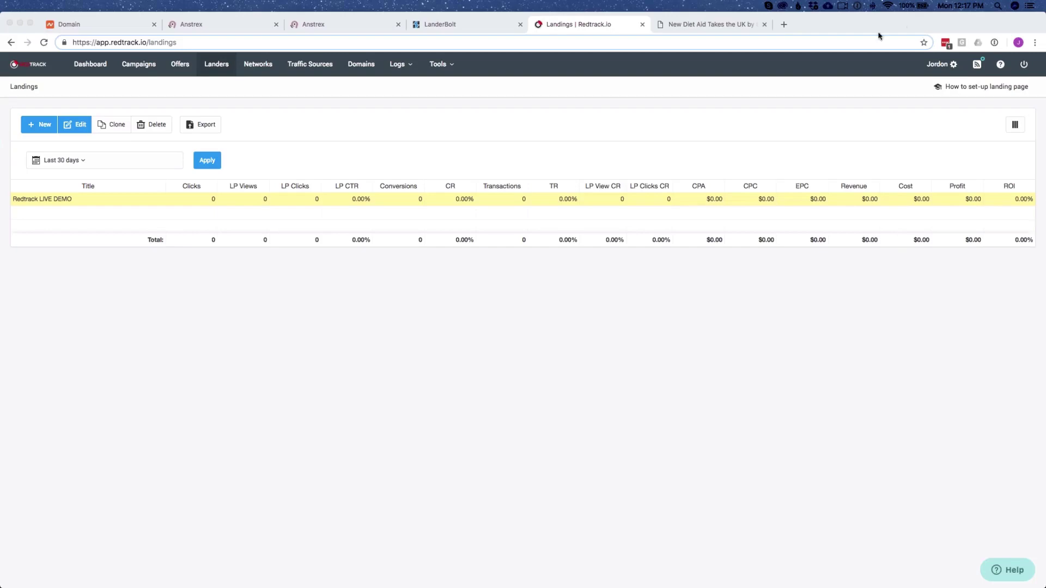
click(712, 26)
click(712, 25)
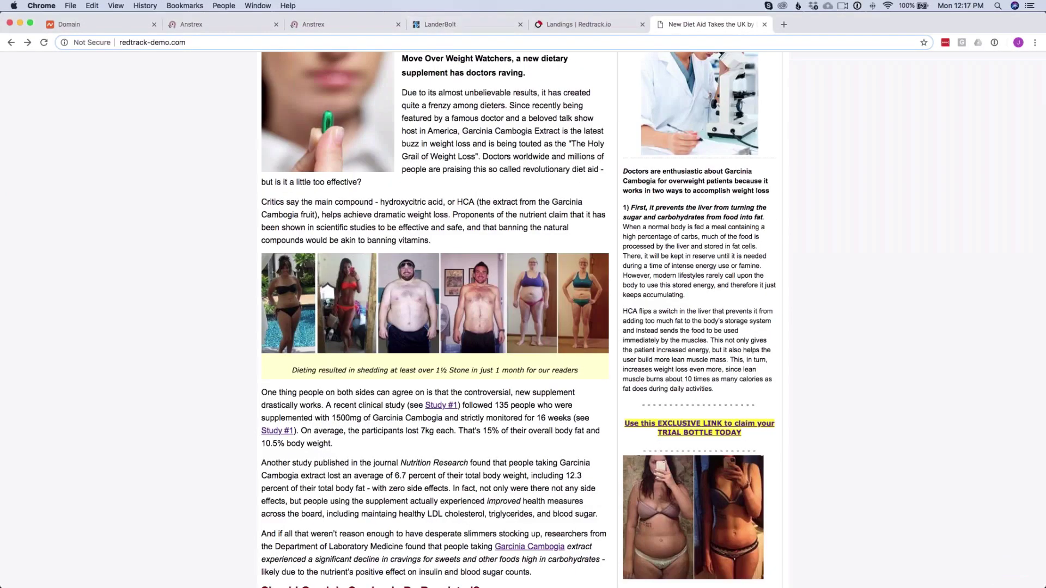
Copy the live page's address and run a speed analysis of redtrack-demo.com on gtmetrix.com in a new browser tab
scroll(483, 119, up, 4)
click(462, 43)
key(super+c)
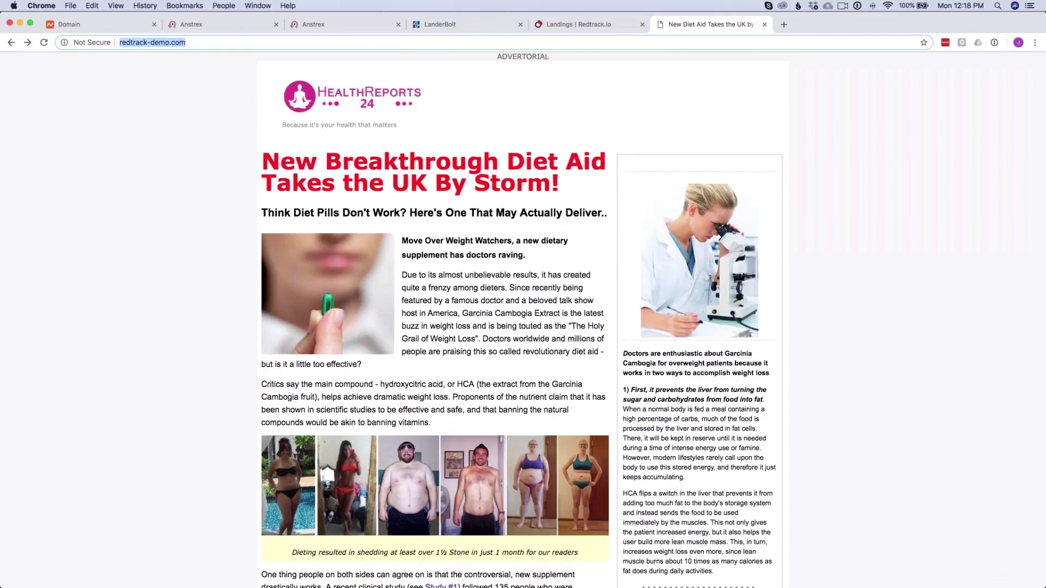
click(784, 26)
text(gtmetrix.com)
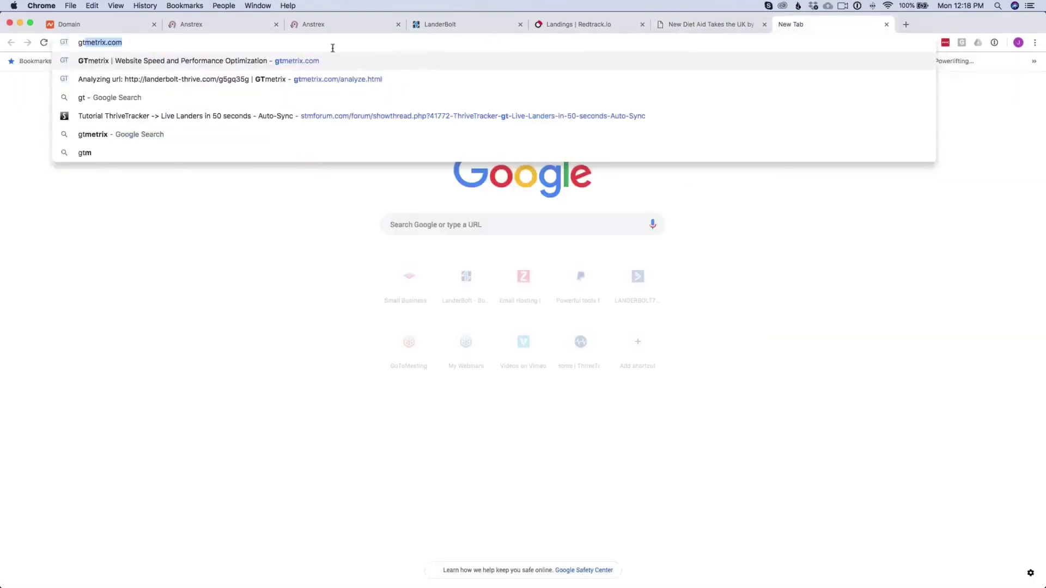
key(Return)
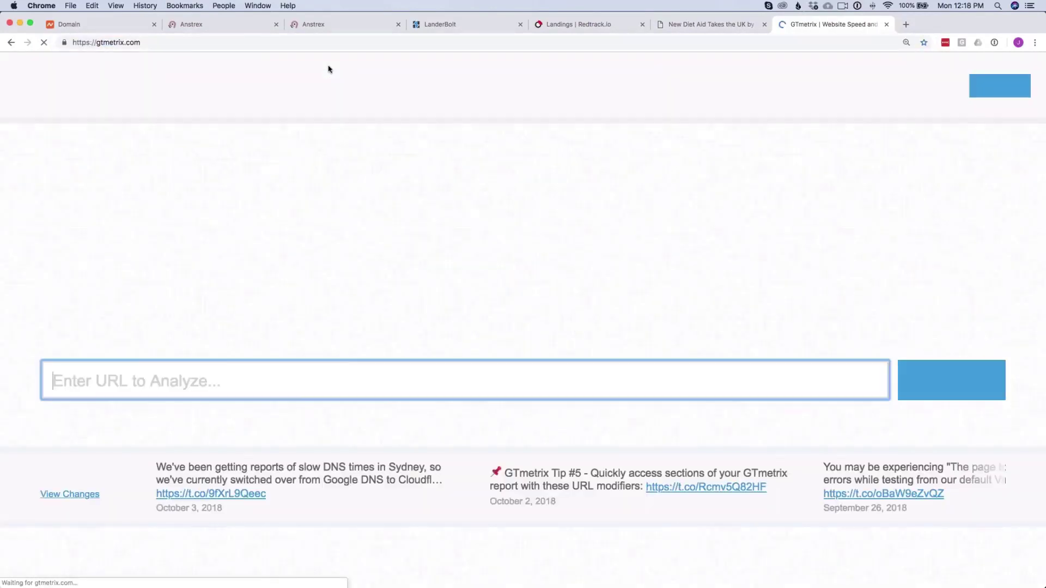
click(278, 377)
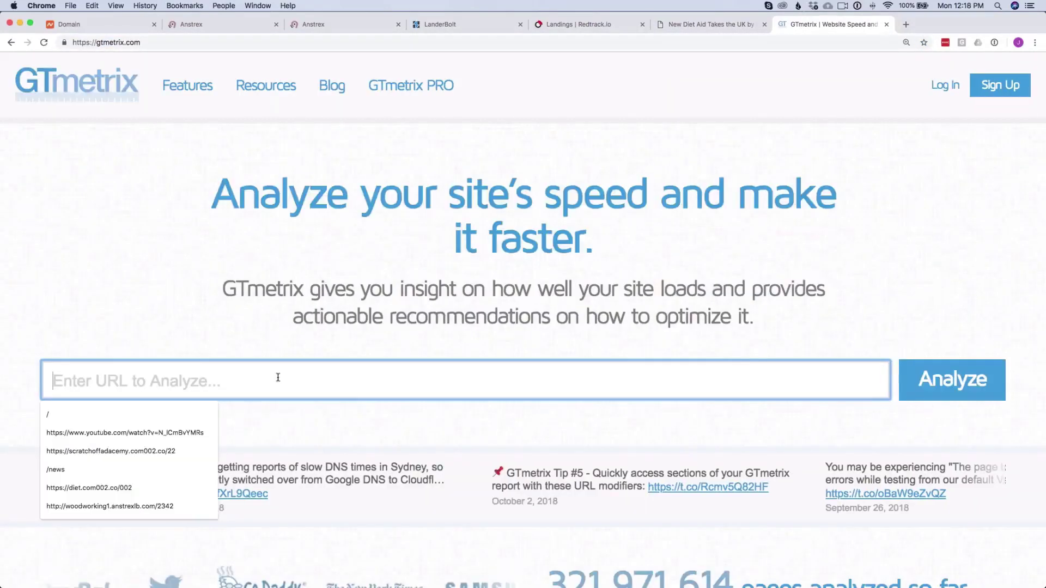
key(super+v)
key(Return)
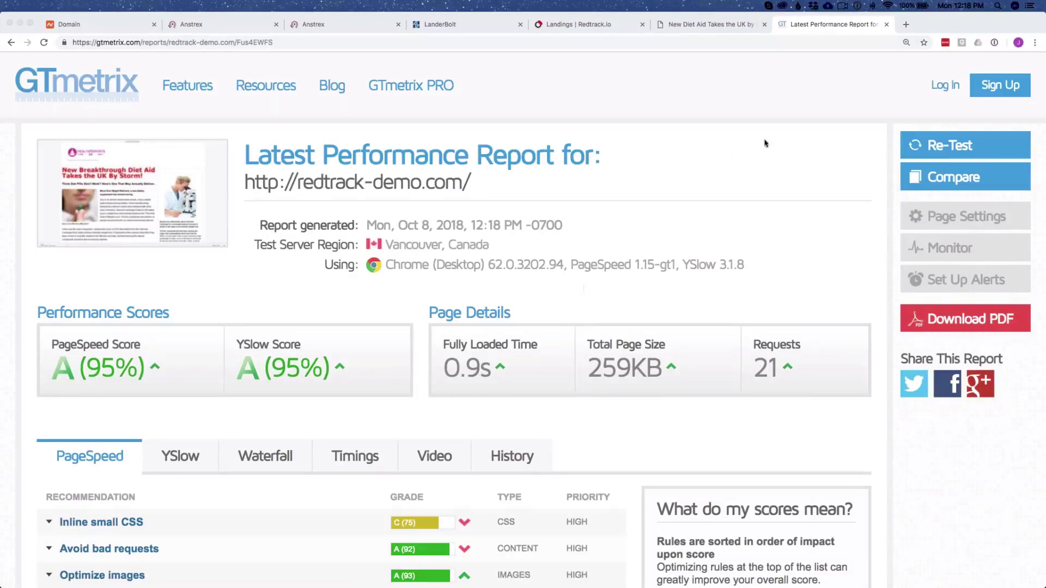
Re-test redtrack-demo.com in GTmetrix and highlight the fully loaded time in the report
click(949, 149)
click(947, 146)
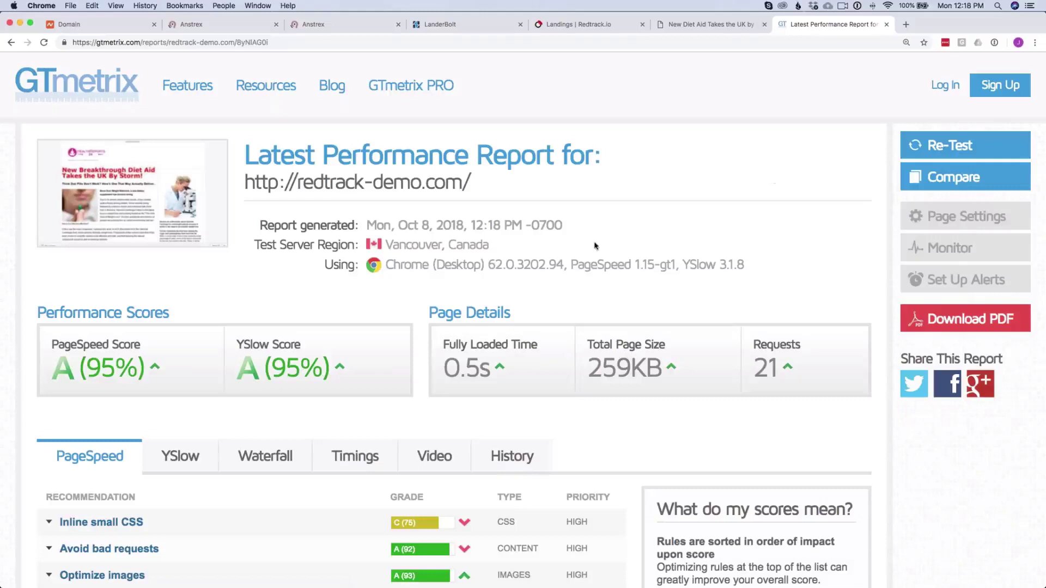
drag(443, 370, 489, 367)
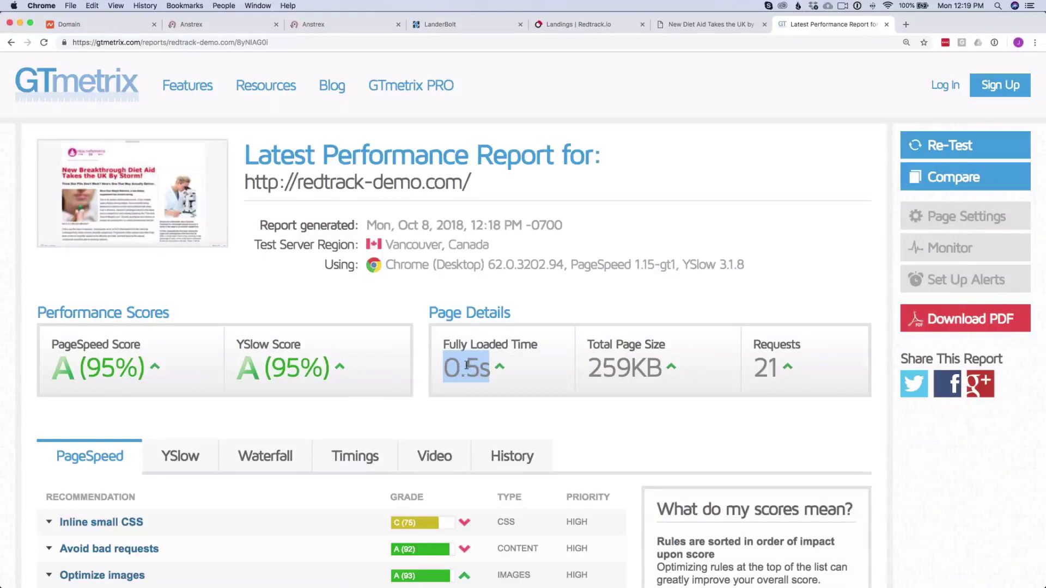
click(467, 365)
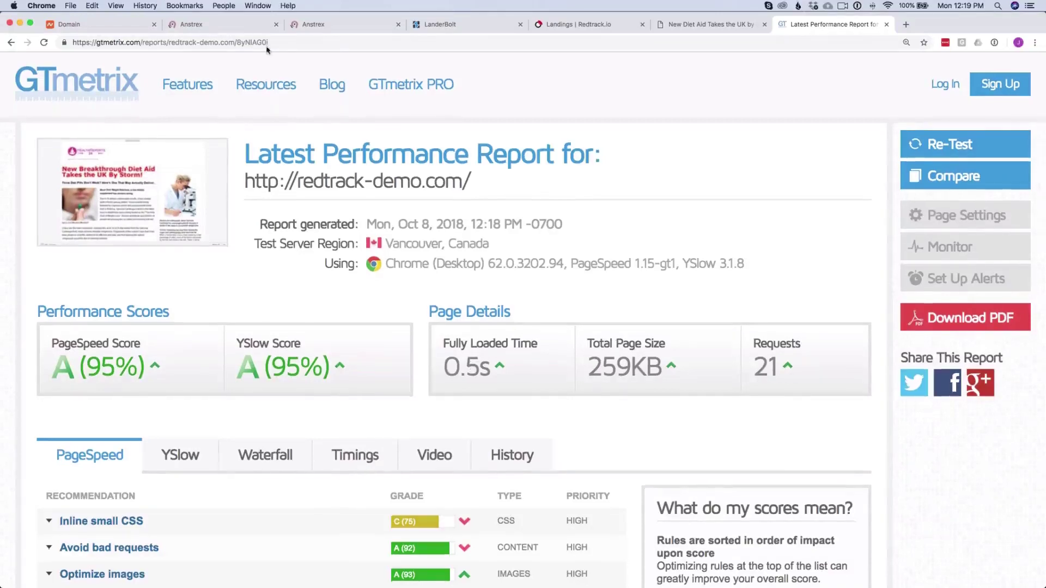
Copy the original landing page's URL from Anstrex and compare it with the redtrack-demo.com report in GTmetrix
click(322, 25)
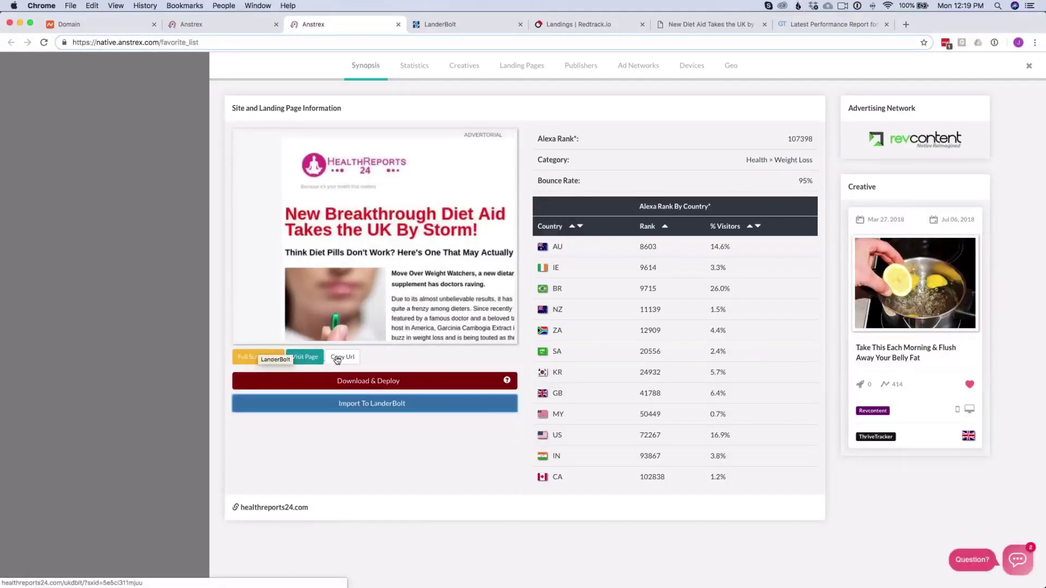
click(812, 25)
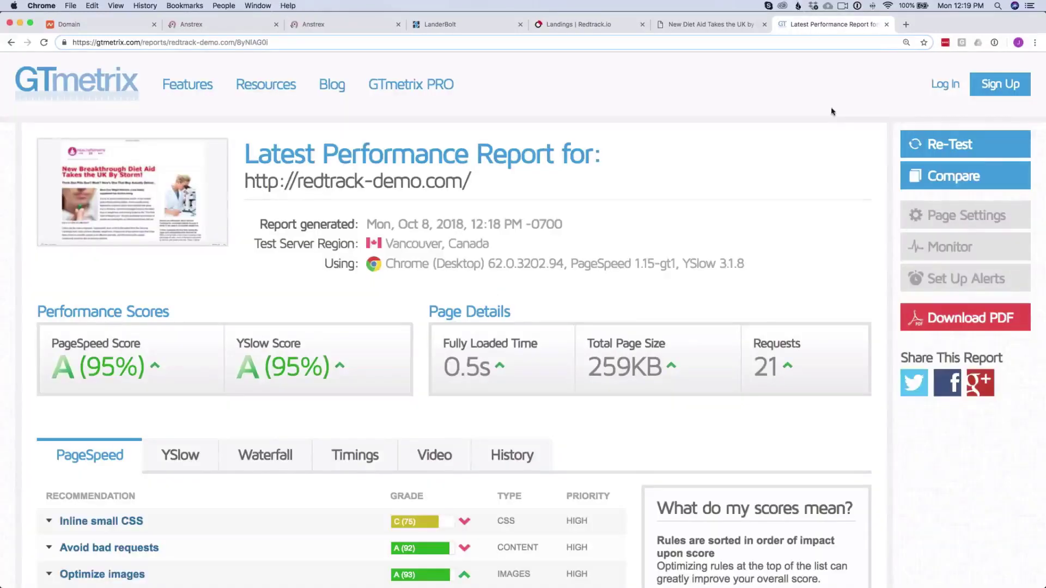
click(954, 176)
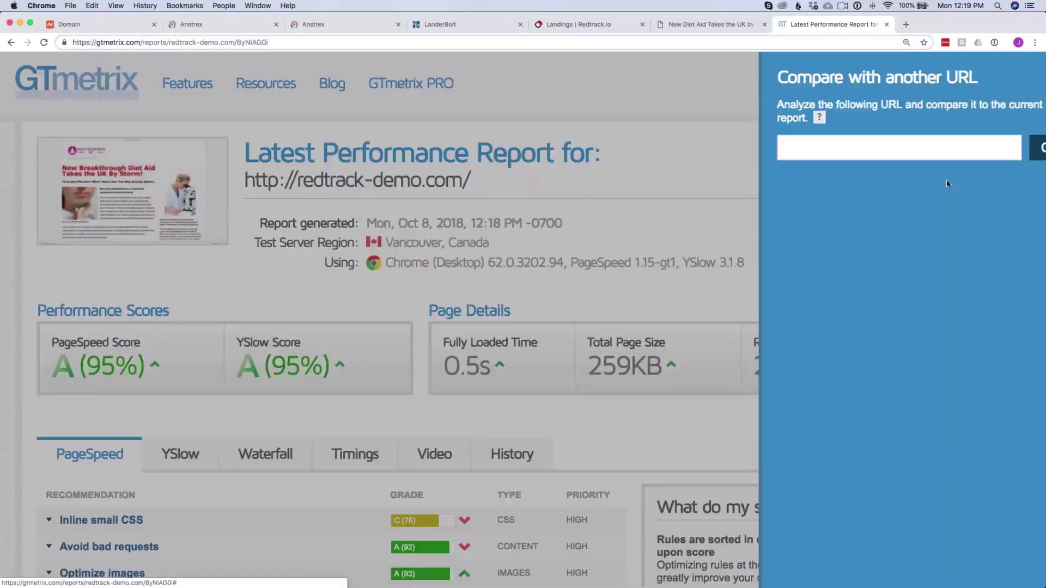
key(cmd+v)
click(1012, 148)
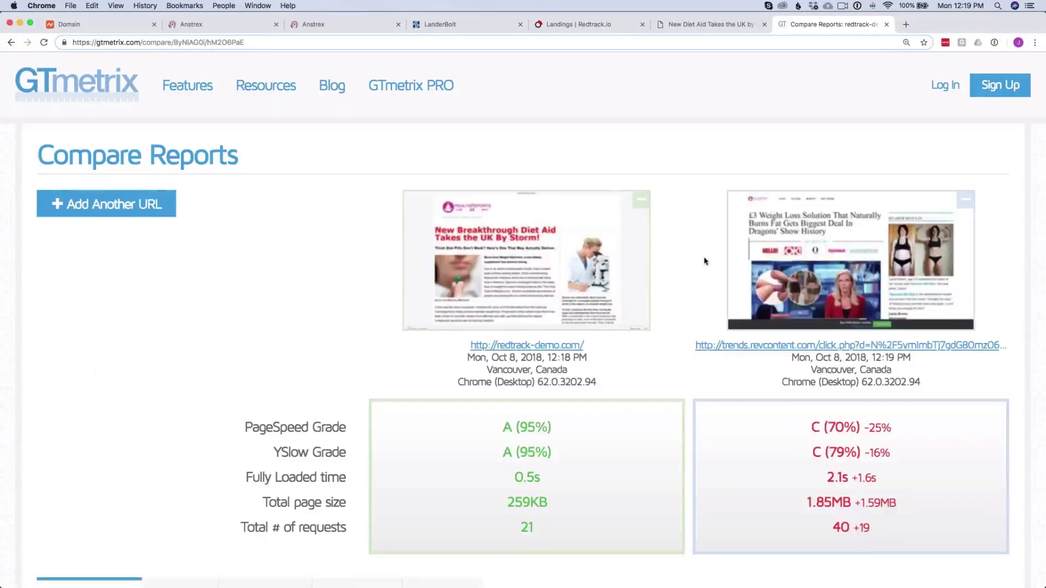
Review the grades, load times and PageSpeed rows of the comparison report and close GTmetrix
scroll(704, 262, down, 4)
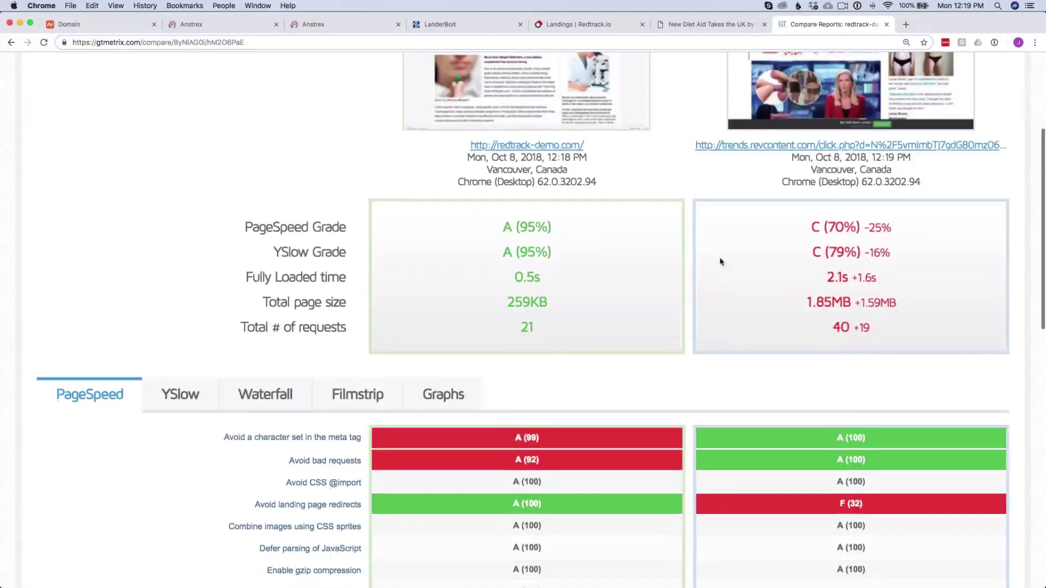
scroll(705, 262, down, 3)
scroll(708, 261, up, 4)
scroll(714, 262, down, 5)
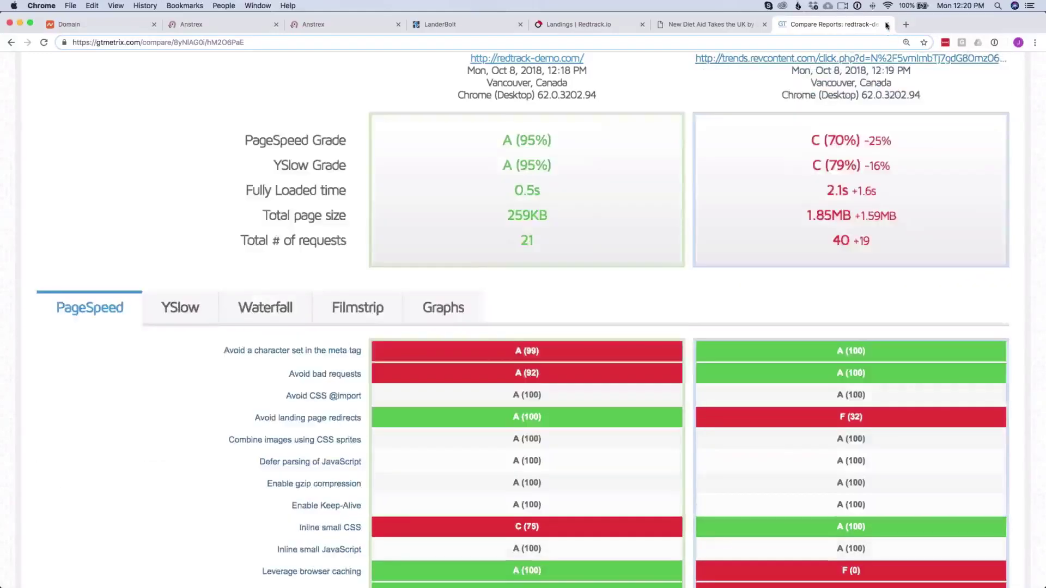
click(887, 24)
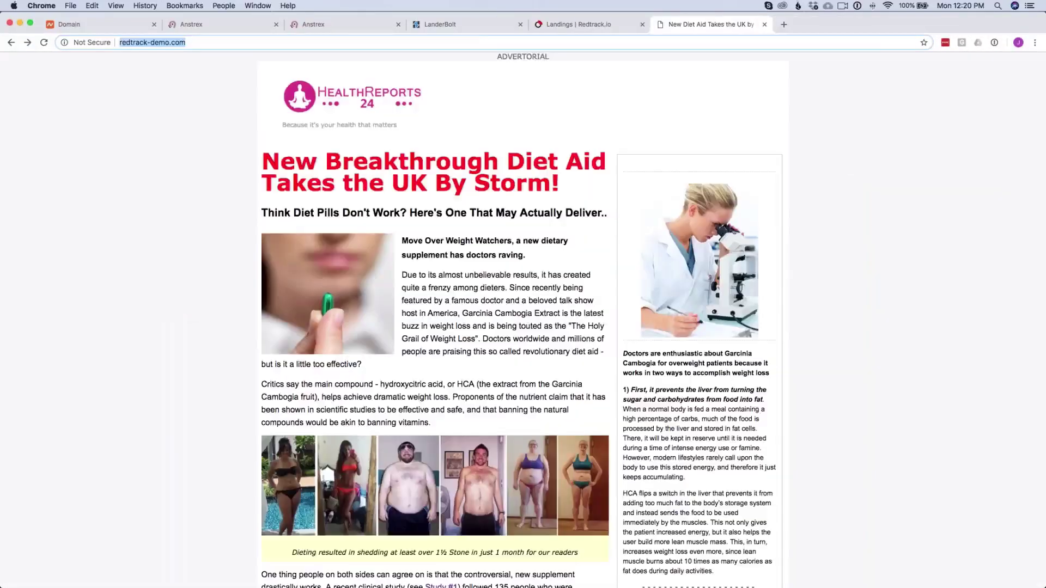
Revisit LanderBolt's landing page properties and RedTrack's landers list, ending back in LanderBolt
click(476, 29)
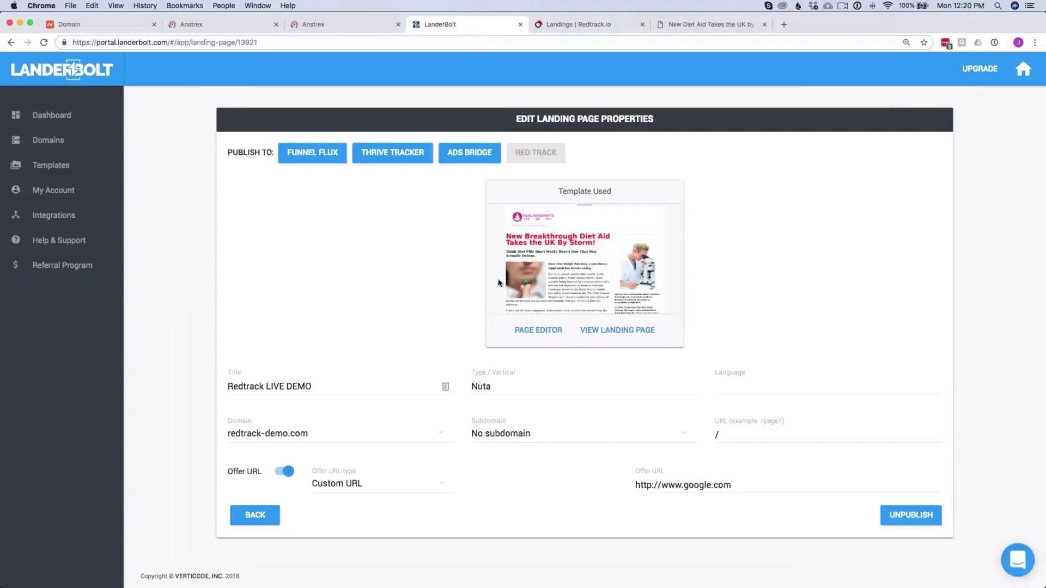
click(575, 25)
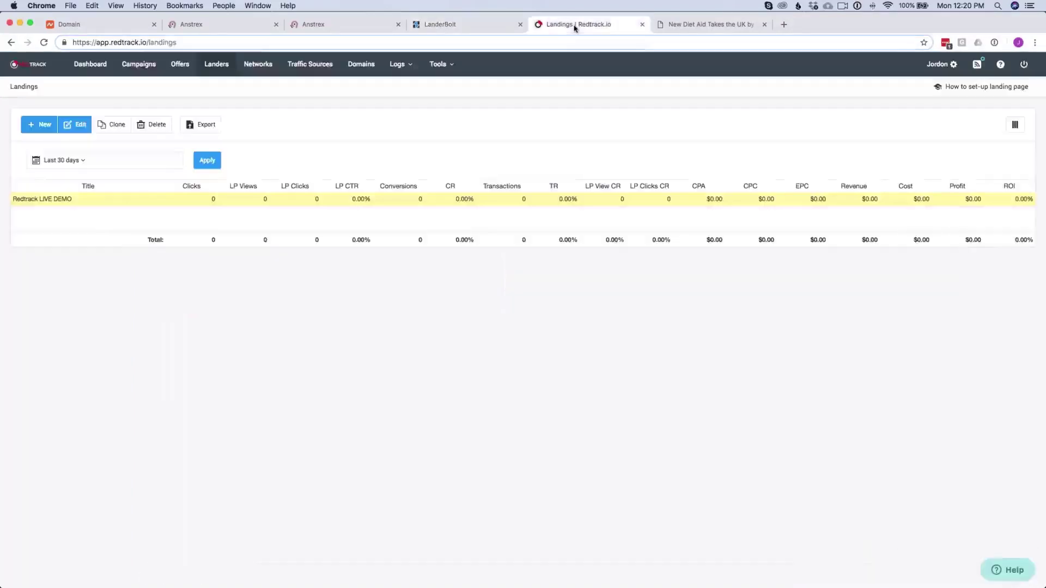
click(482, 31)
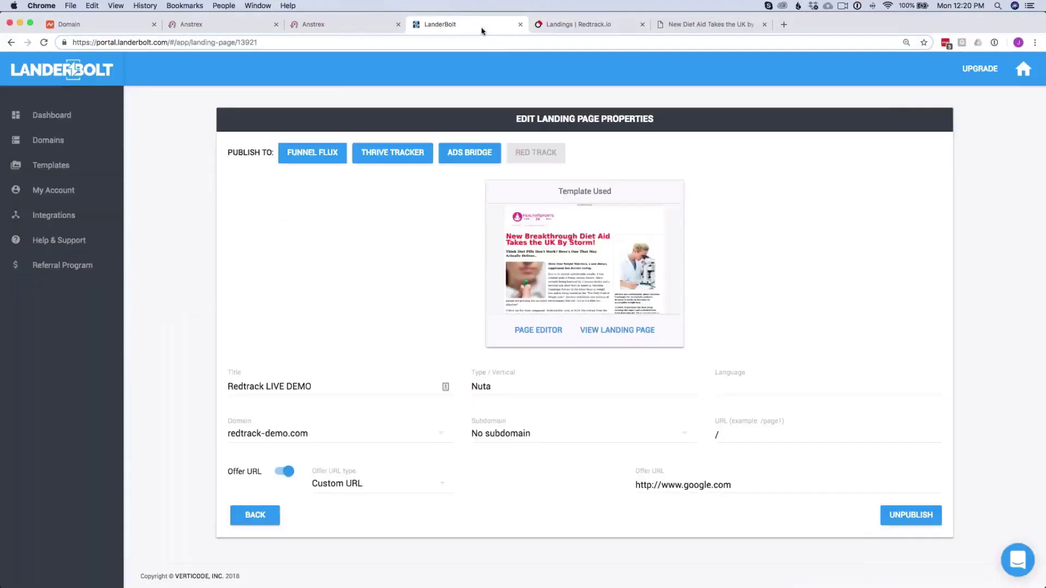
Review the nameserver settings of redtrack-demo.com in Namecheap and return to the Anstrex ad listing
click(122, 28)
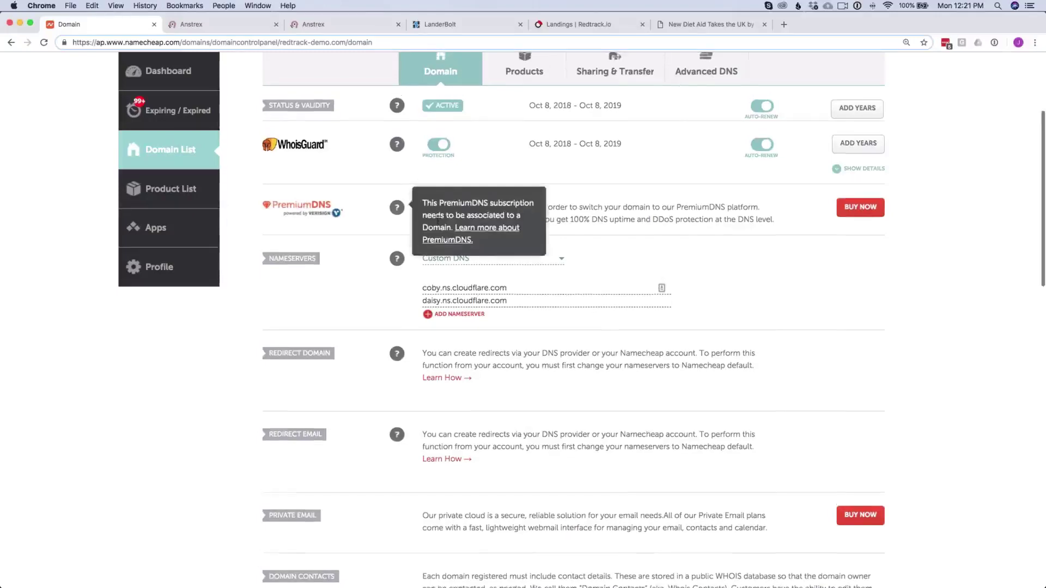
scroll(397, 206, up, 1)
click(247, 27)
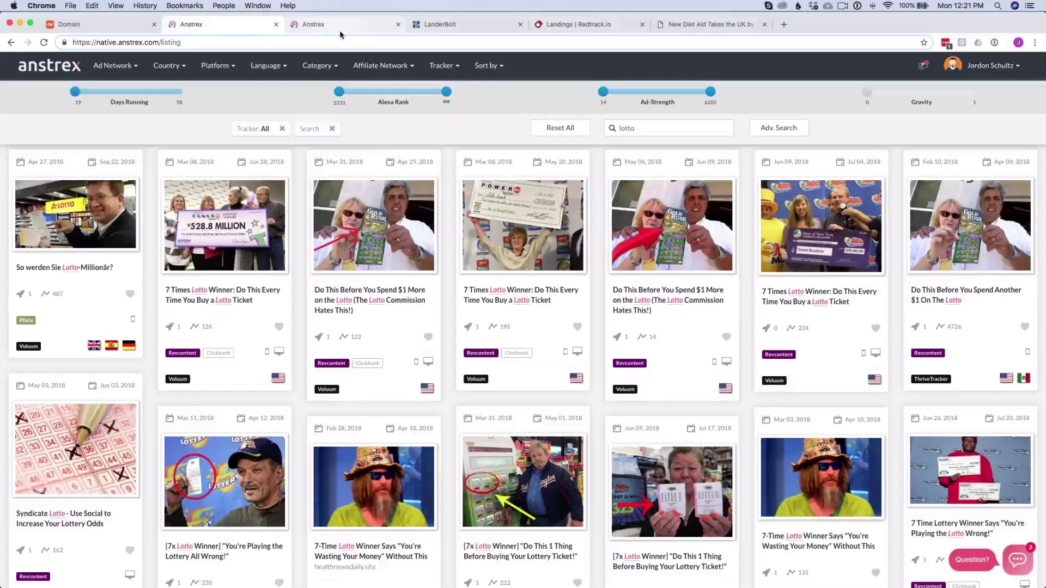
key(ctrl+shift+Tab)
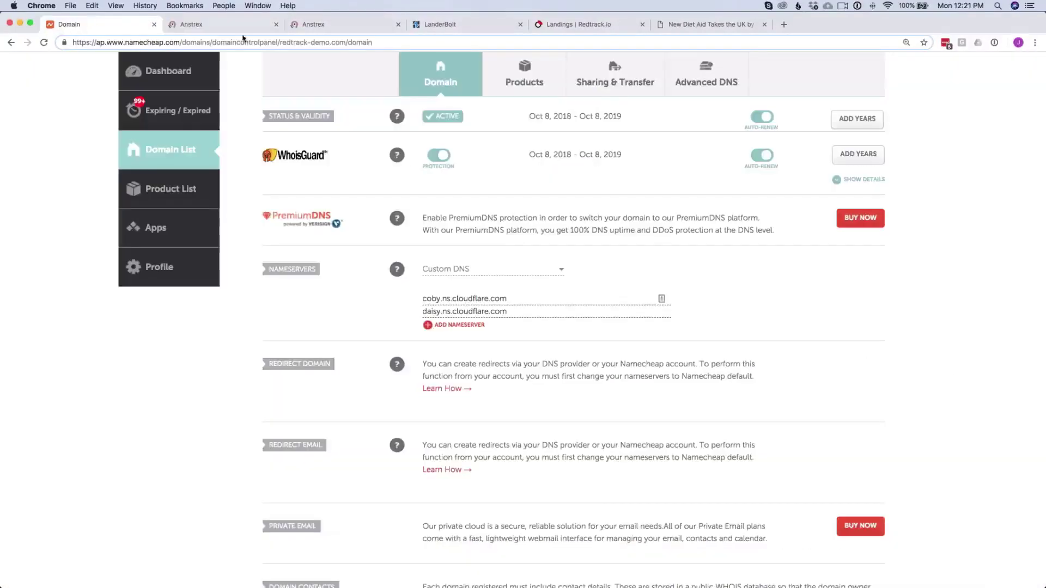
click(242, 24)
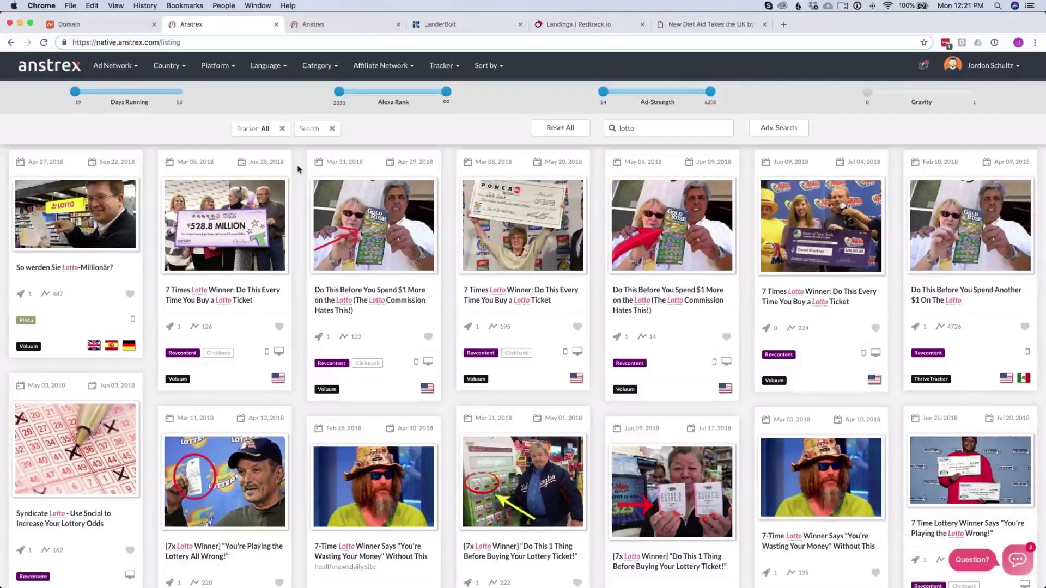
Replace the search term lotto with bitcoin in the ad listing
double_click(639, 128)
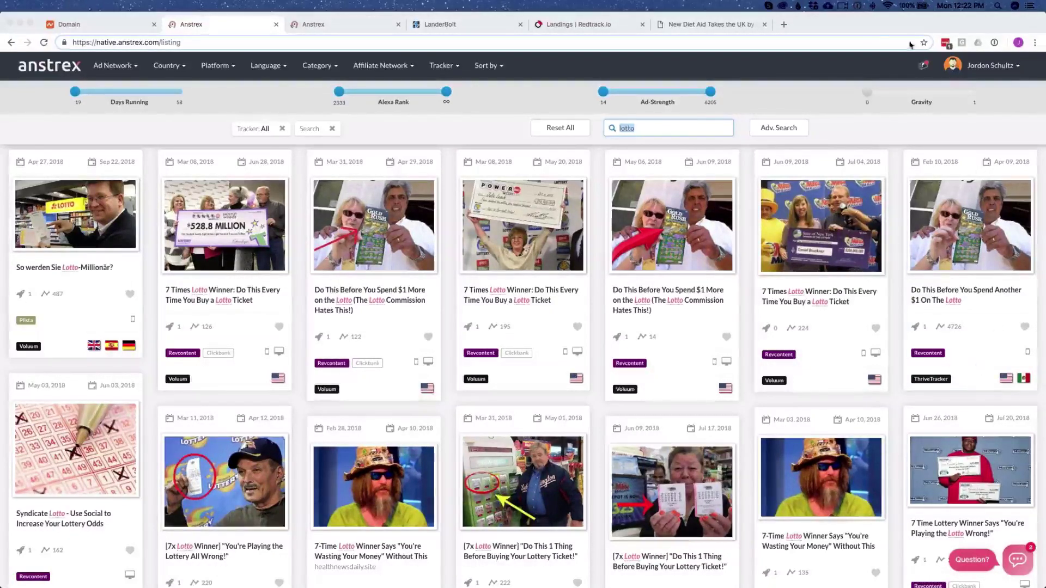
click(642, 130)
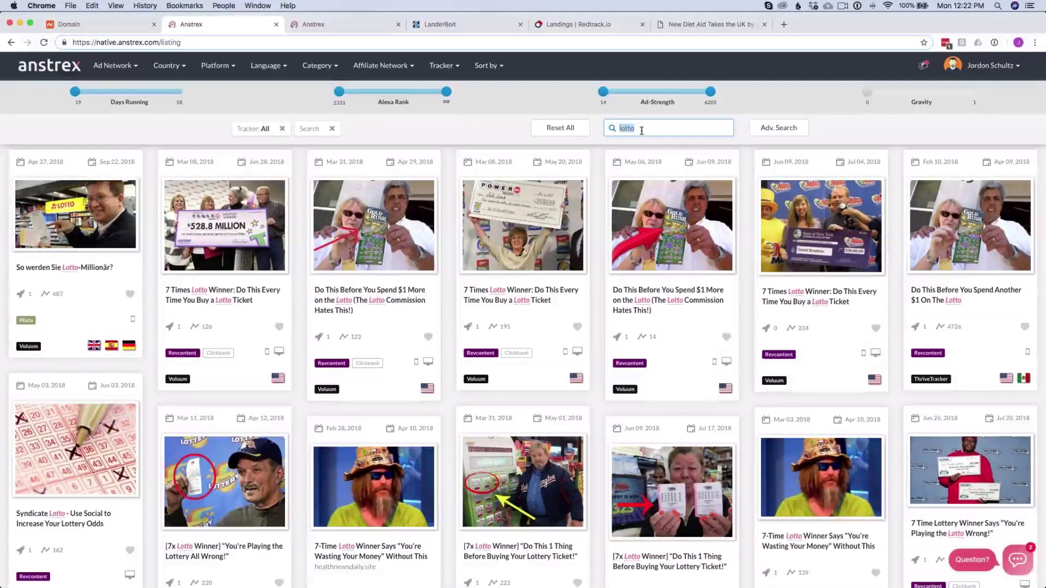
text(bitcoin)
click(442, 65)
click(329, 130)
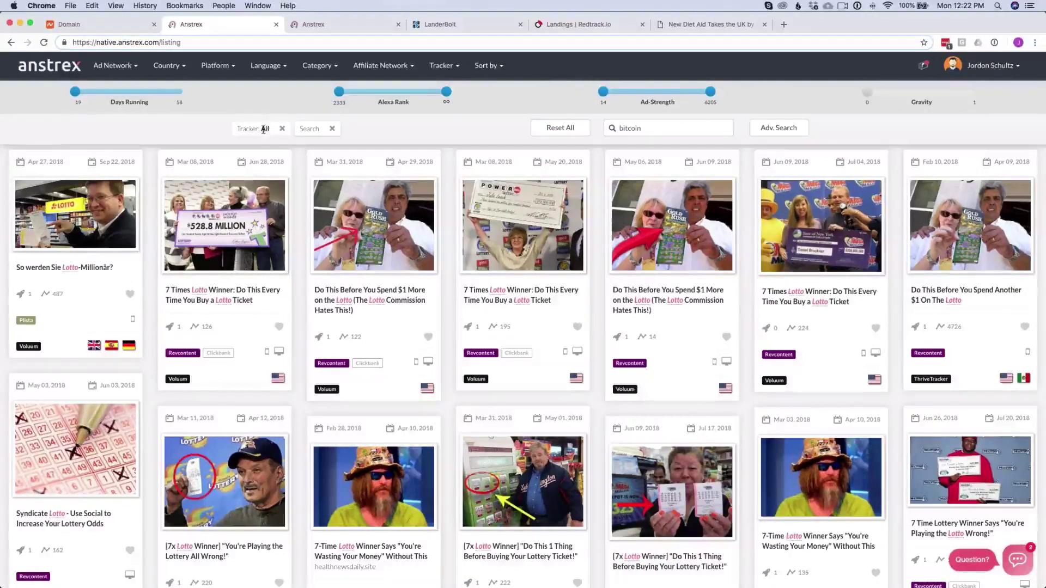
Look over the available filter options and filter the ads by the Revcontent ad network
mouse_move(77, 93)
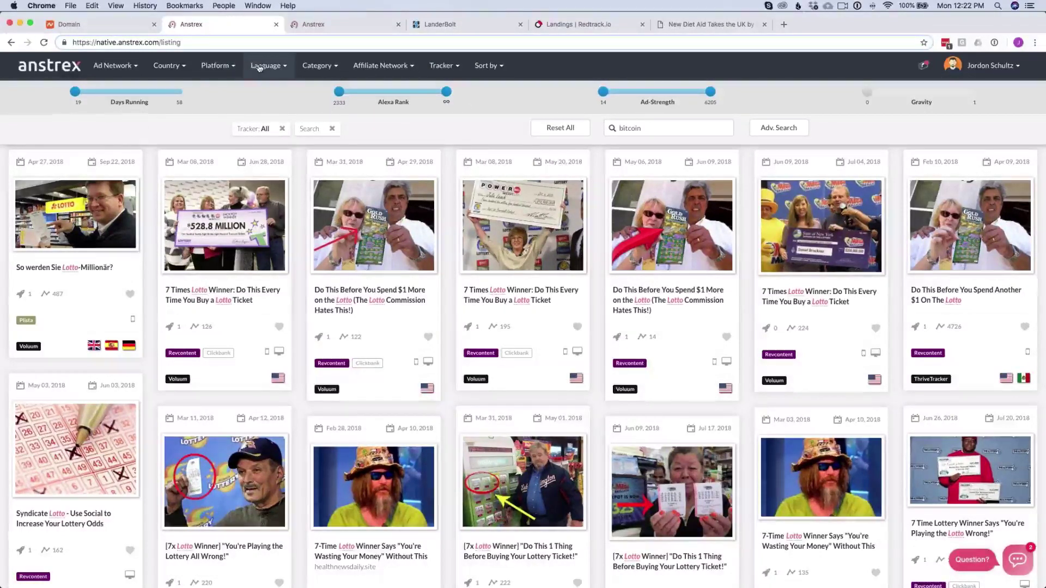
scroll(214, 66, down, 1)
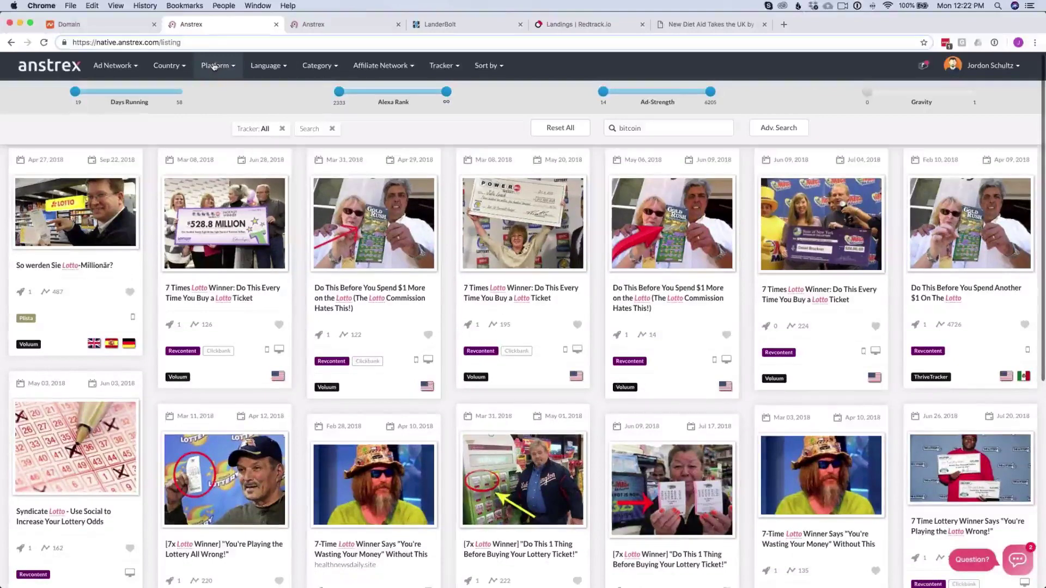
scroll(214, 66, up, 1)
click(214, 66)
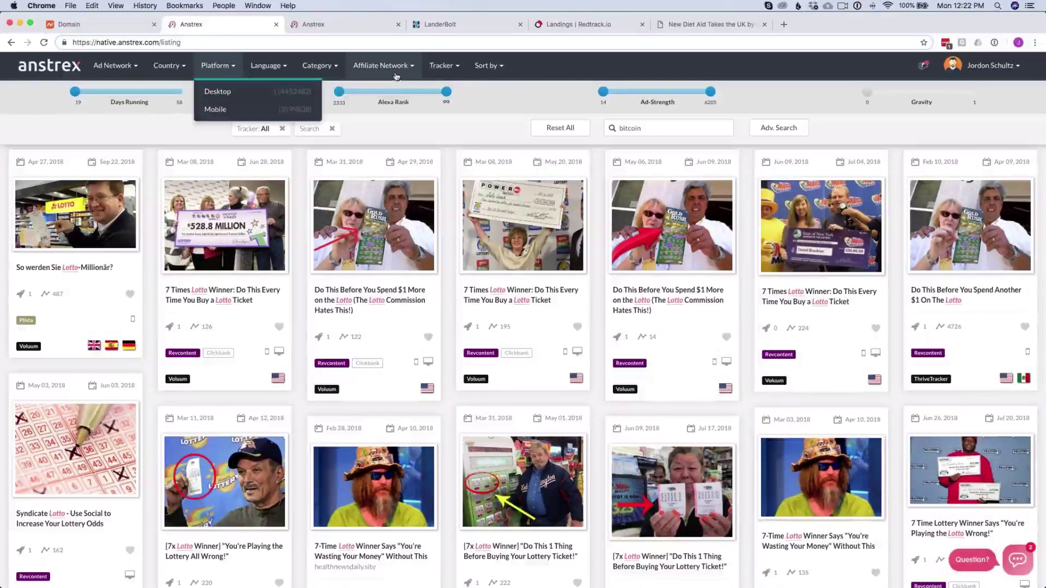
click(380, 66)
click(319, 67)
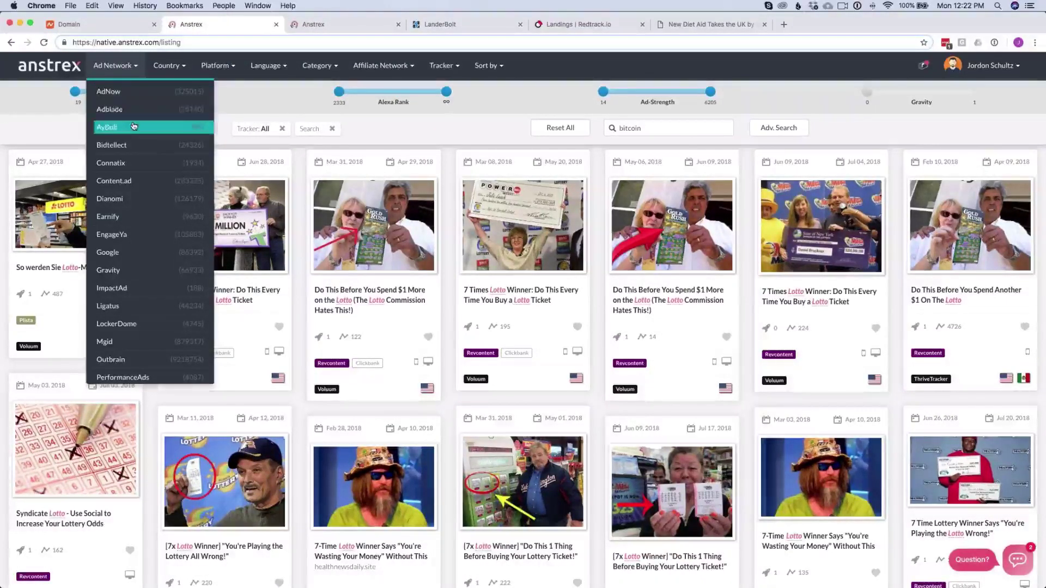
scroll(134, 126, down, 1)
scroll(134, 125, down, 6)
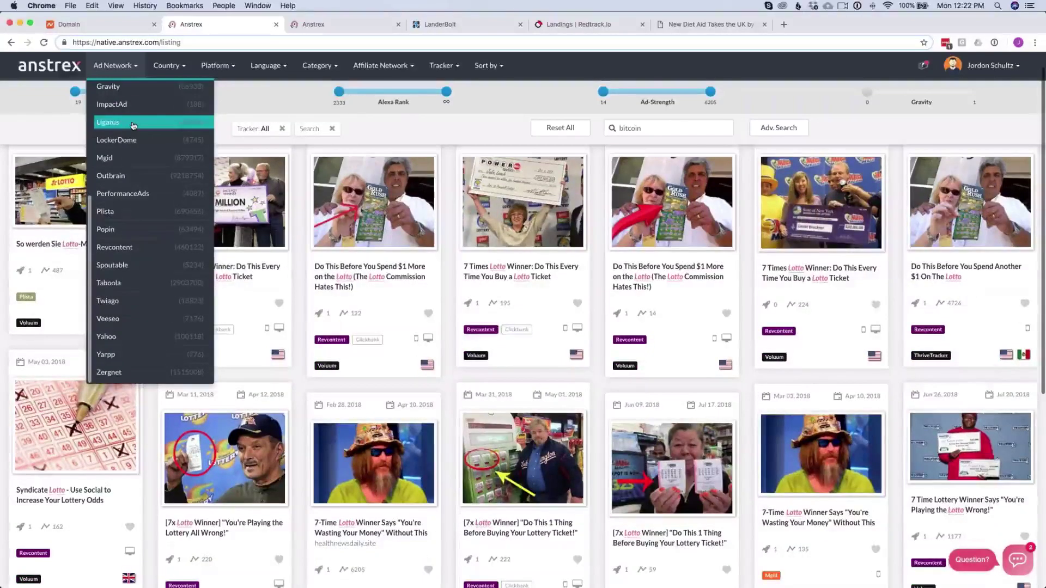
scroll(133, 126, down, 3)
scroll(134, 125, up, 4)
mouse_move(115, 66)
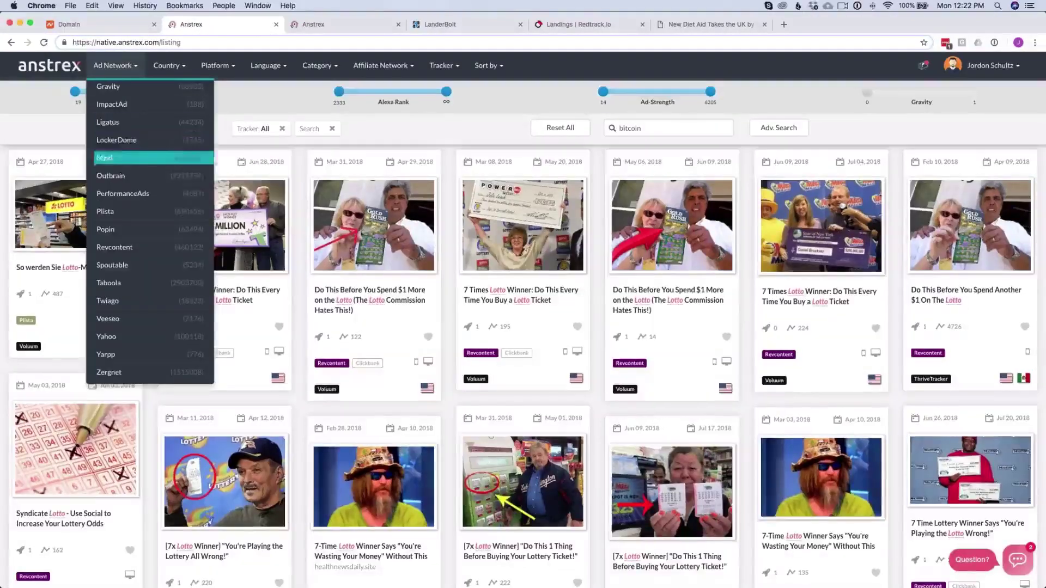
click(162, 252)
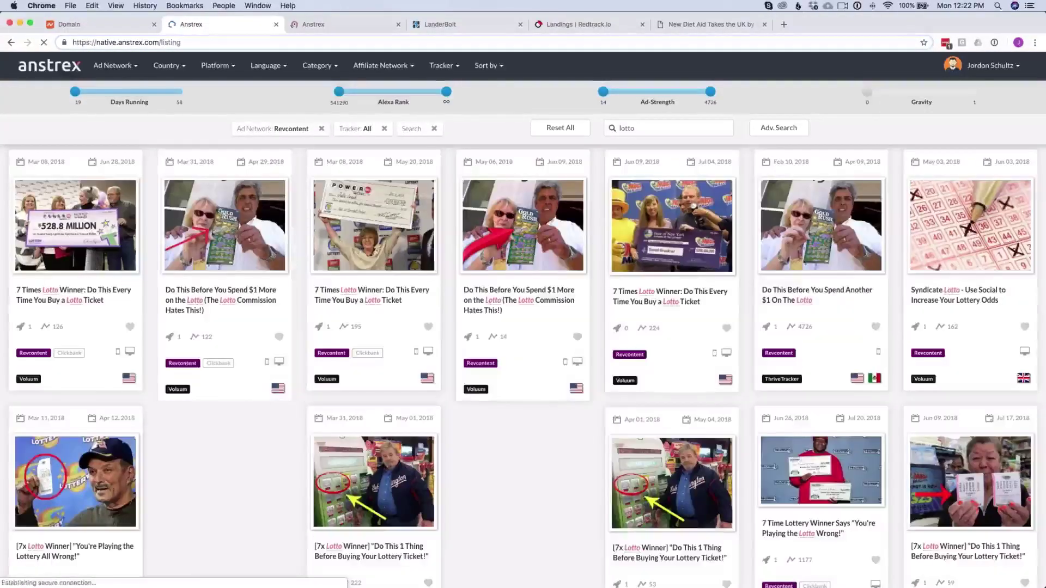
double_click(638, 129)
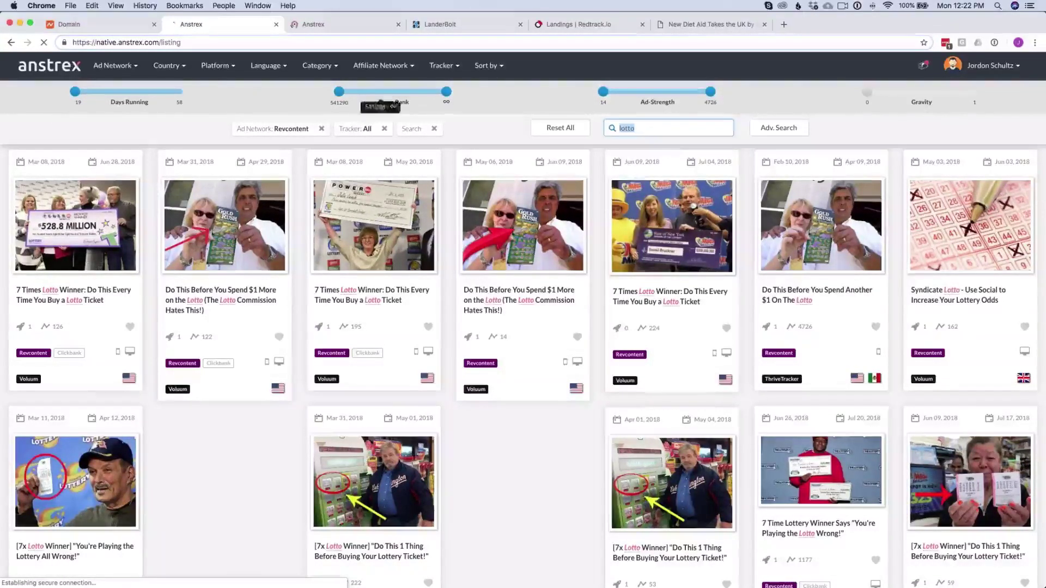
mouse_move(75, 95)
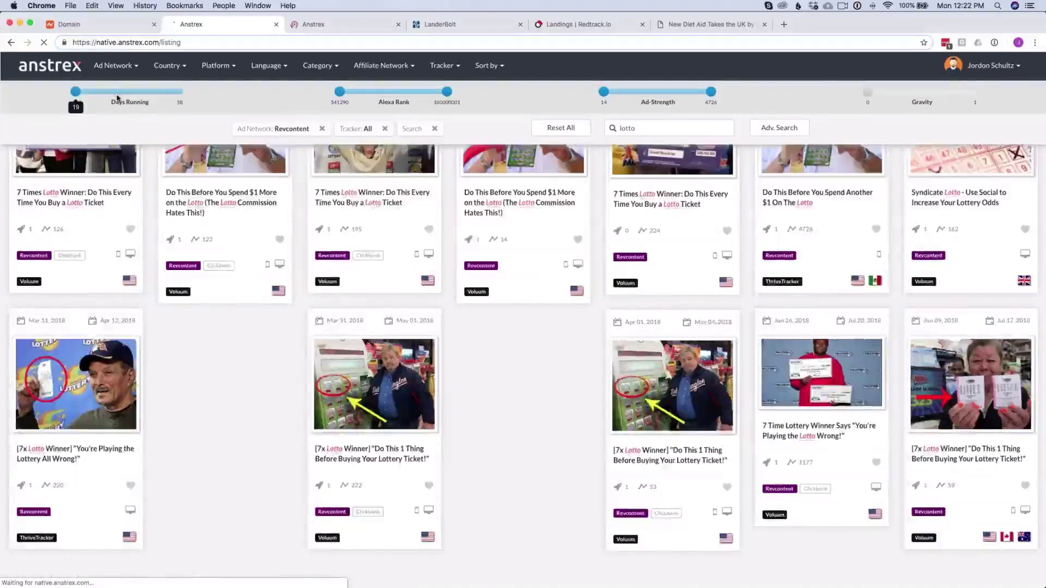
scroll(73, 91, down, 3)
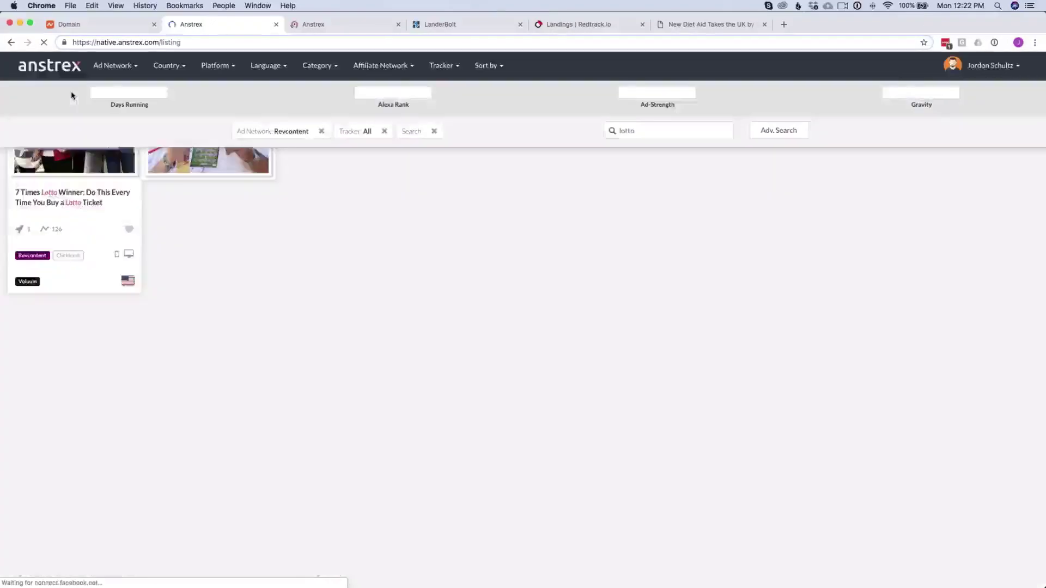
Search the Revcontent-filtered ads for bitcoin instead of lotto
scroll(75, 95, up, 3)
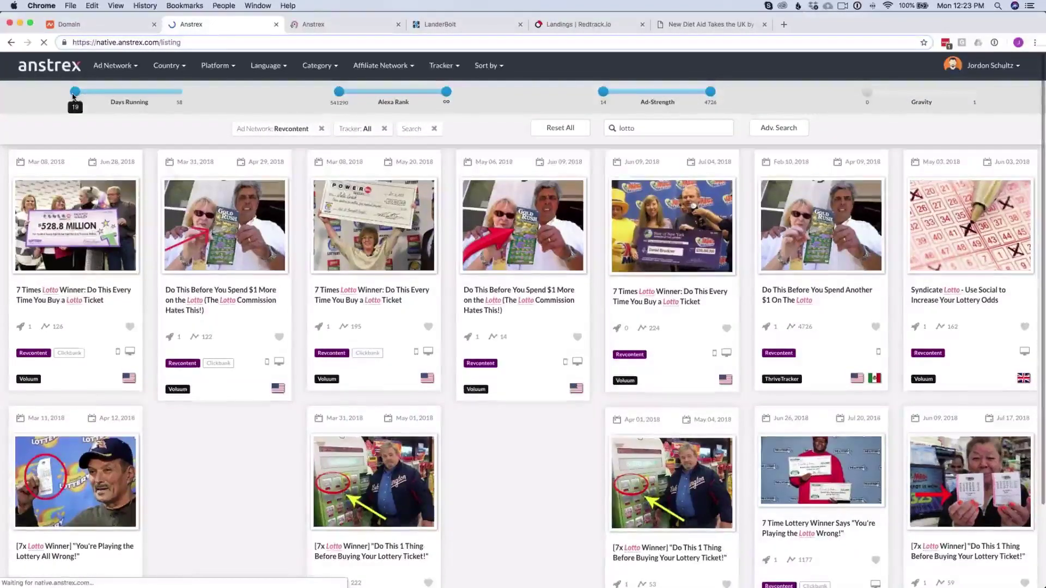
scroll(76, 95, down, 3)
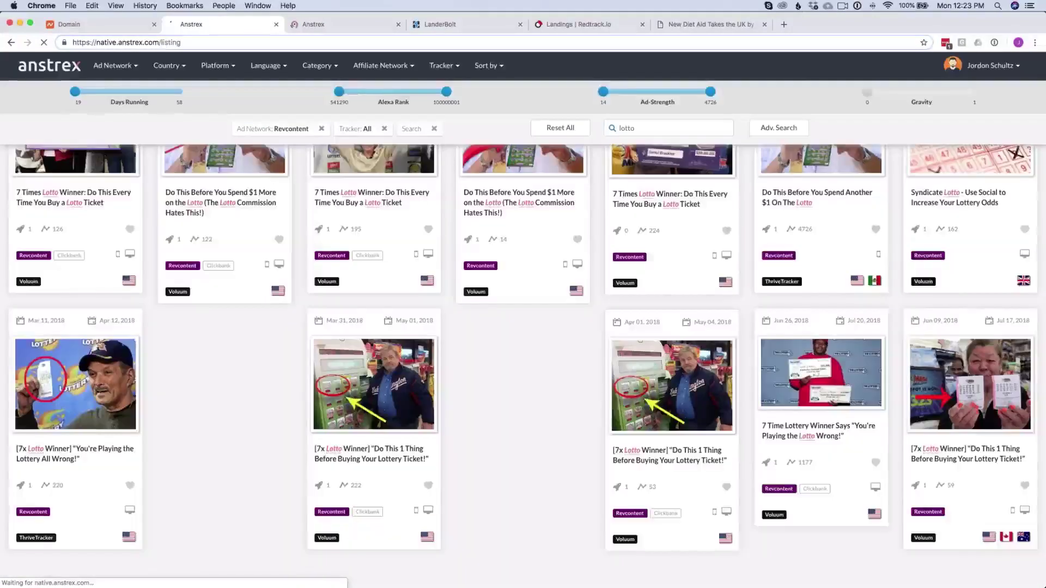
scroll(523, 349, up, 3)
double_click(626, 128)
text(bitcoi)
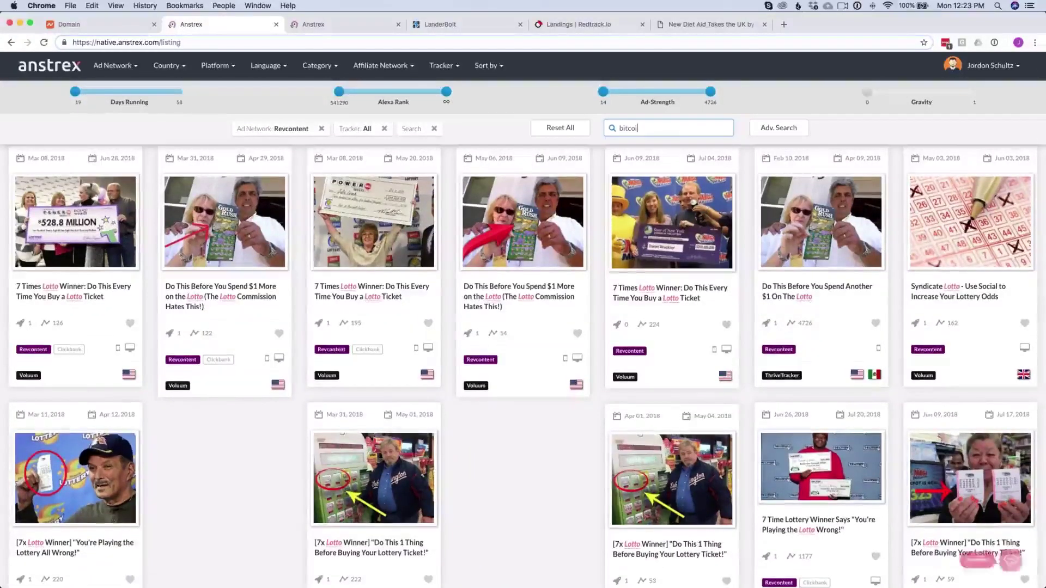
text(n)
key(Return)
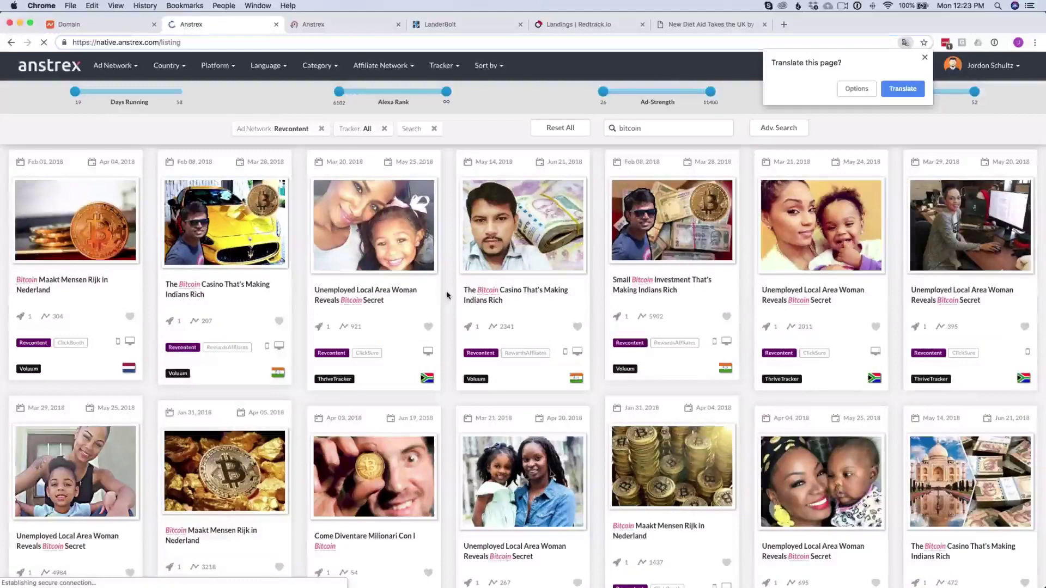
Browse the bitcoin ads and open the details of "The $10 Bitcoin Trick Nobody Told You About"
scroll(448, 296, down, 8)
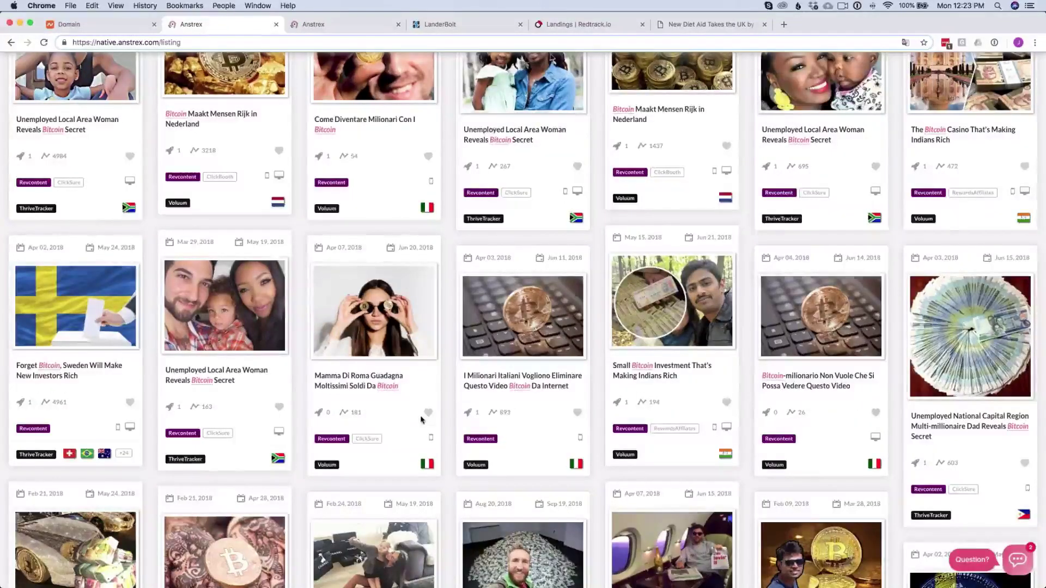
scroll(422, 420, down, 3)
scroll(422, 421, down, 2)
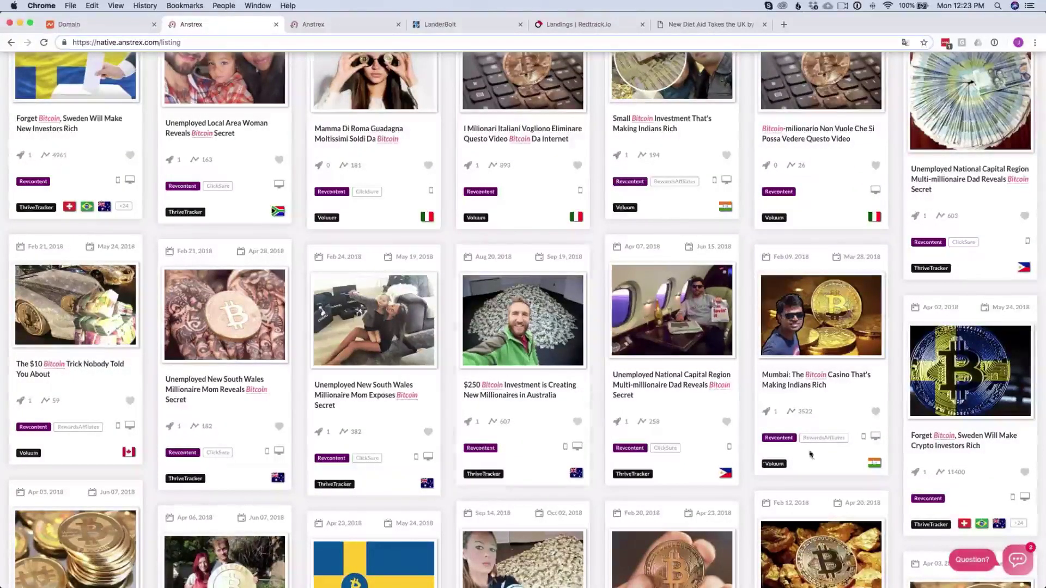
scroll(812, 454, down, 2)
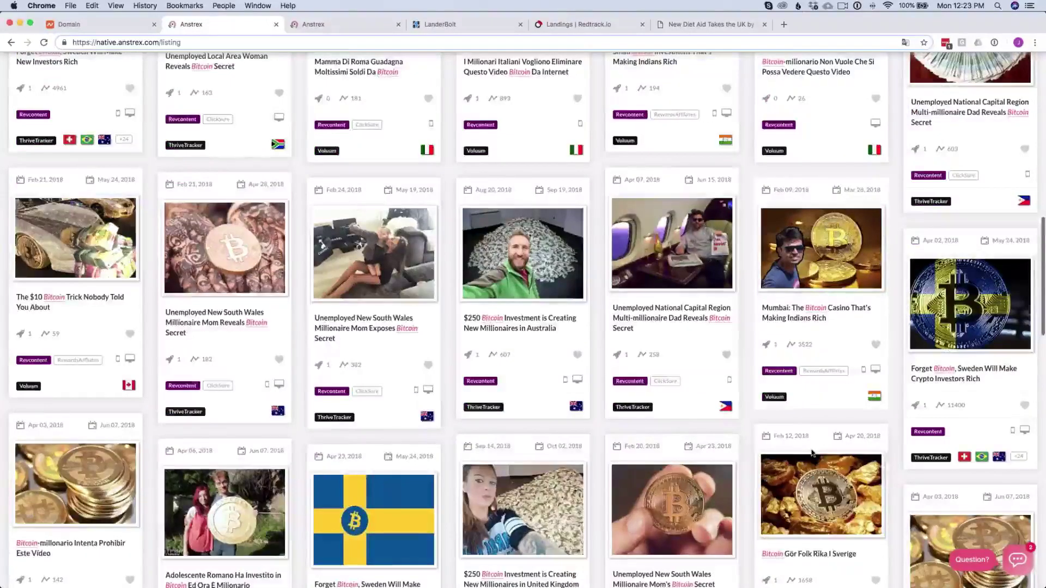
scroll(812, 454, down, 2)
scroll(812, 454, down, 3)
scroll(301, 292, up, 5)
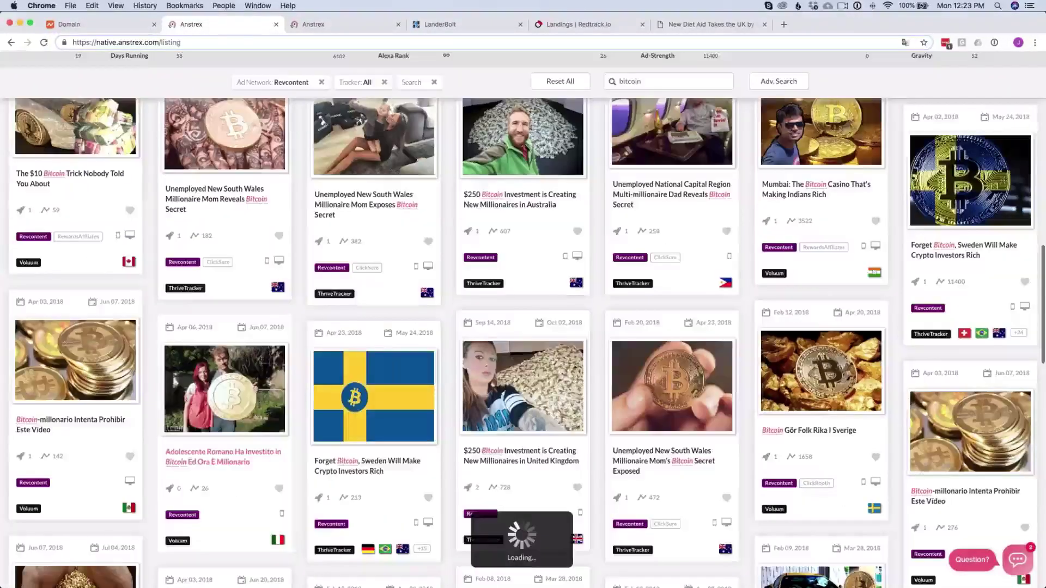
scroll(70, 311, up, 1)
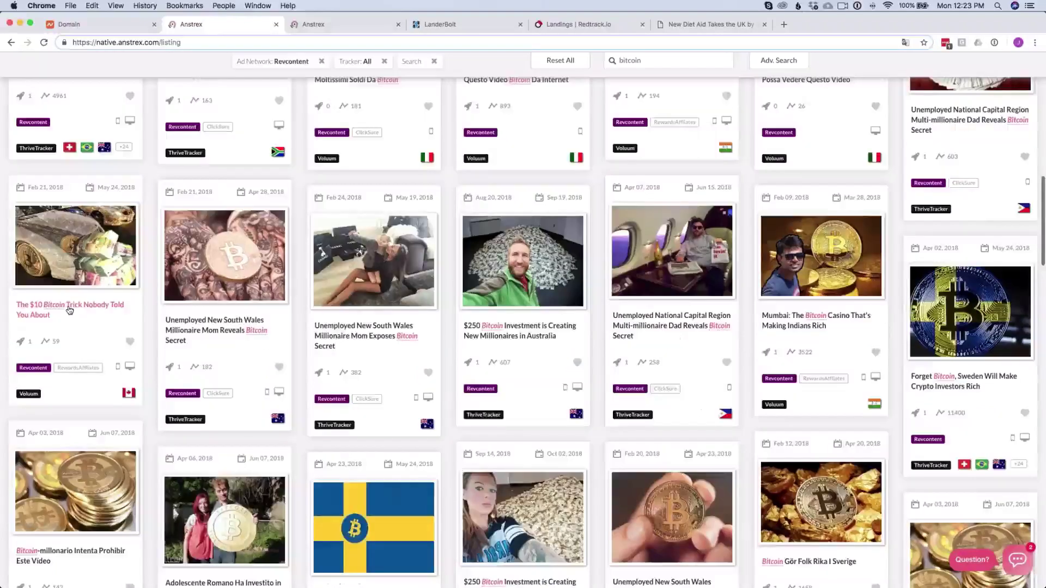
click(68, 309)
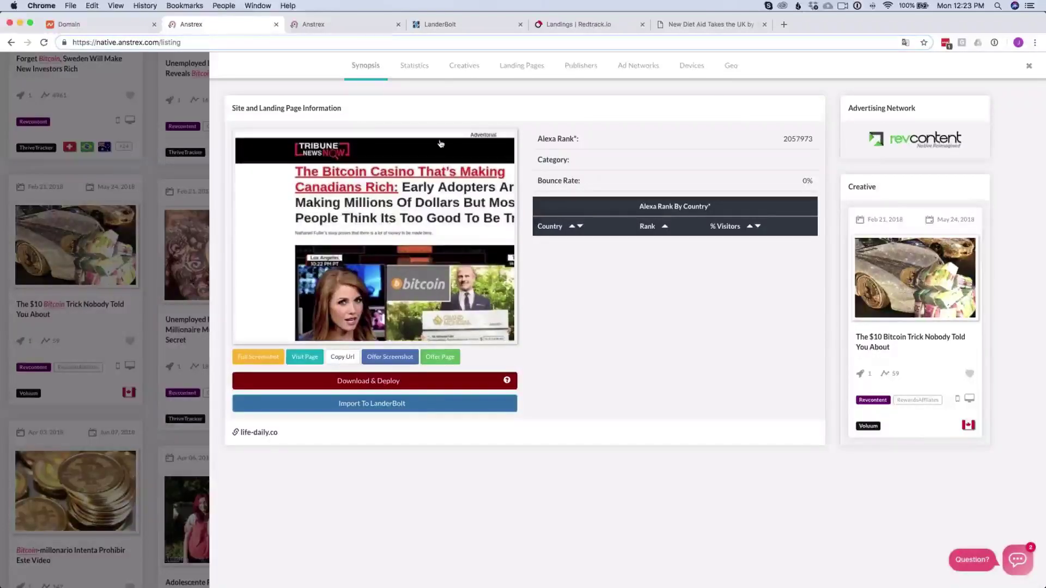
Look over the advertiser's other landing pages and preview the one headed "The Bitcoin Casino That's Making Brits Rich"
click(529, 74)
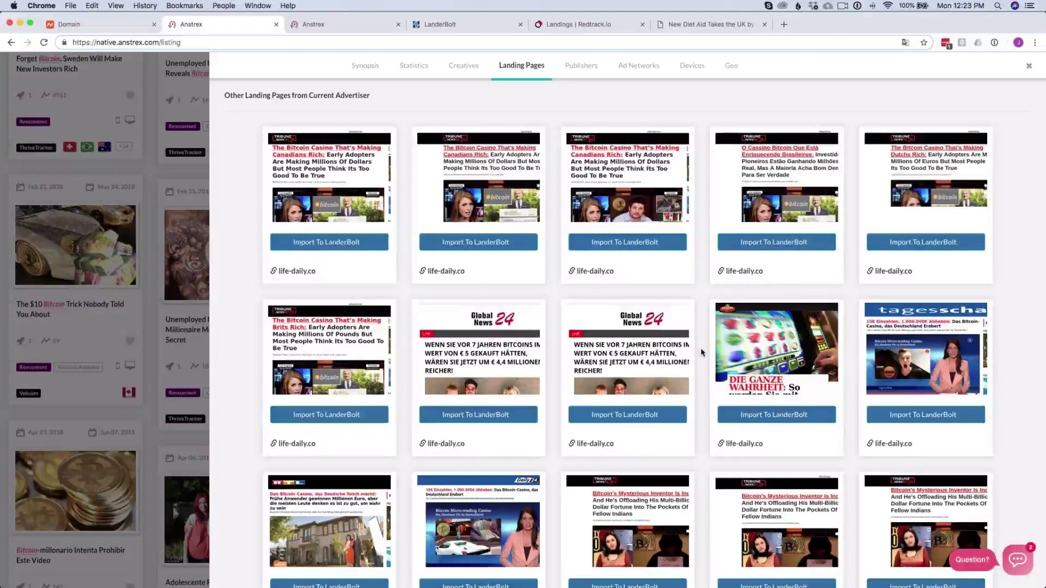
scroll(699, 303, down, 3)
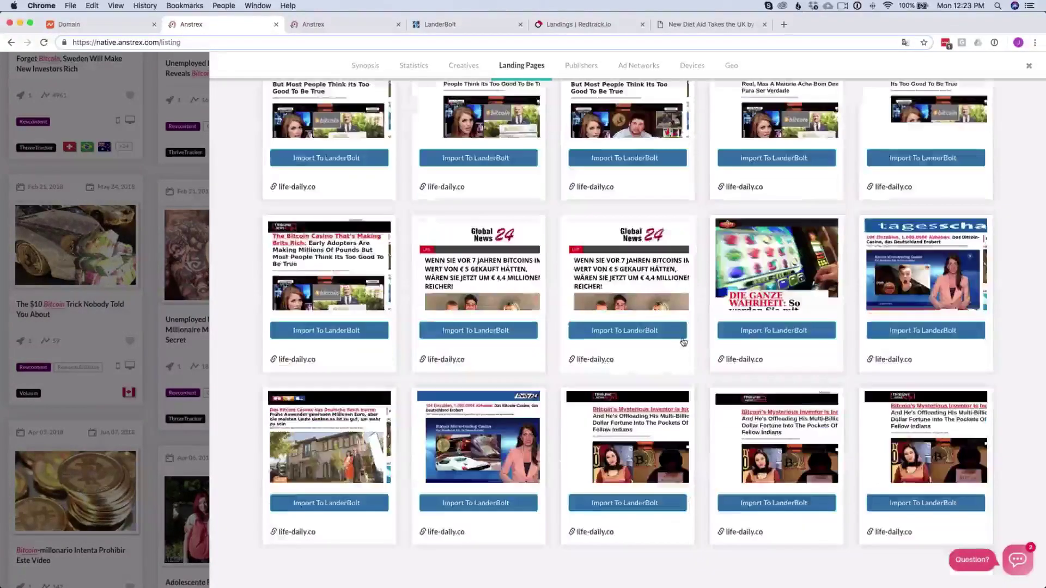
scroll(730, 294, up, 3)
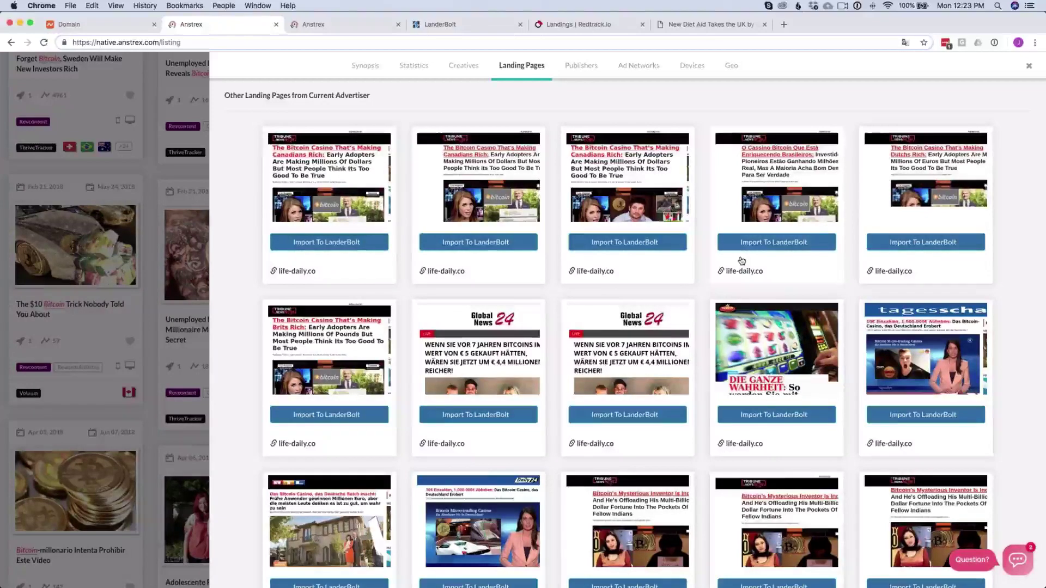
click(342, 346)
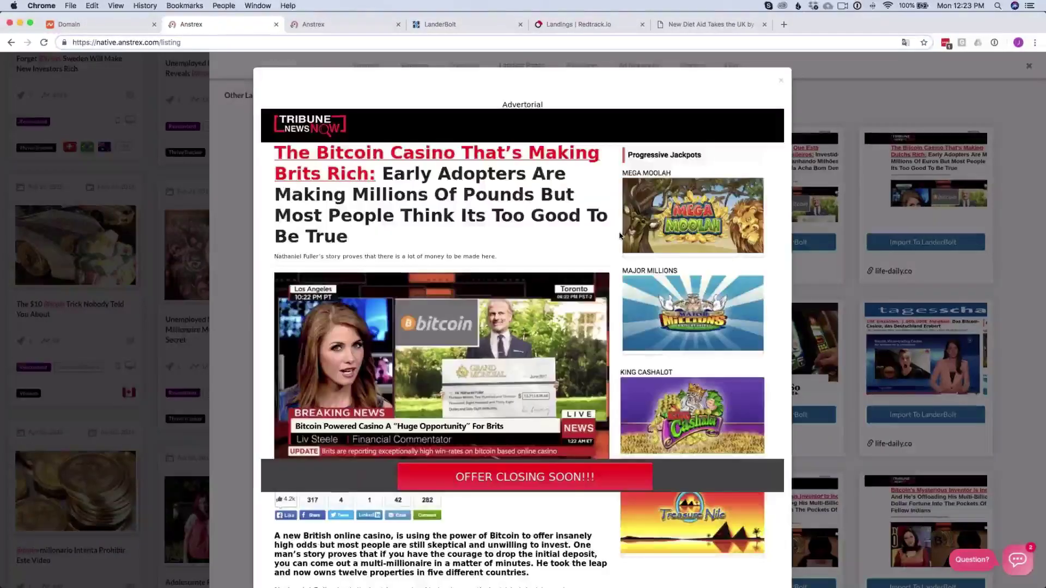
click(781, 83)
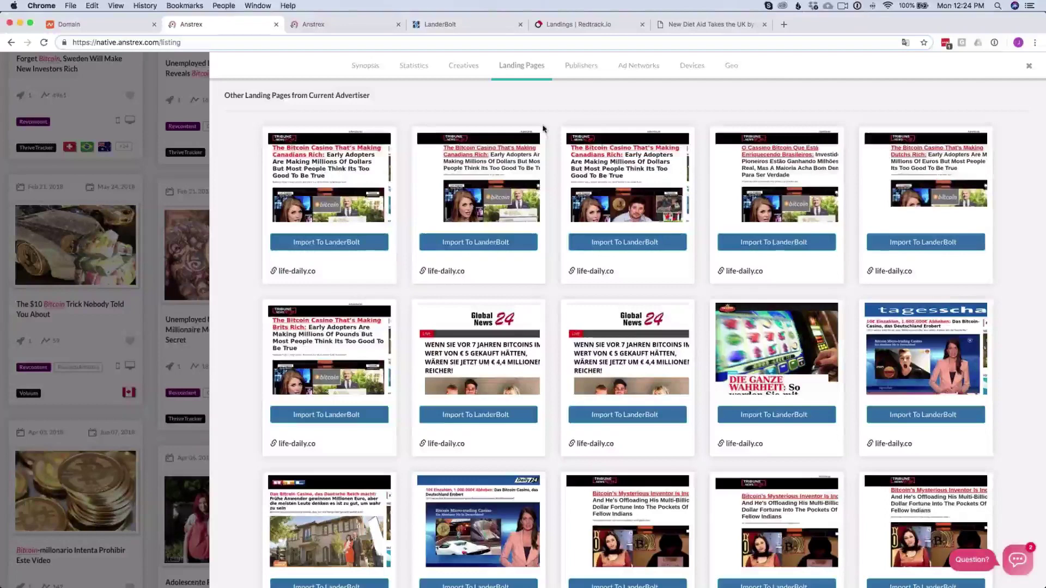
Examine the advertiser's publisher data, including the duration versus Alexa rank chart and the publisher table
click(588, 66)
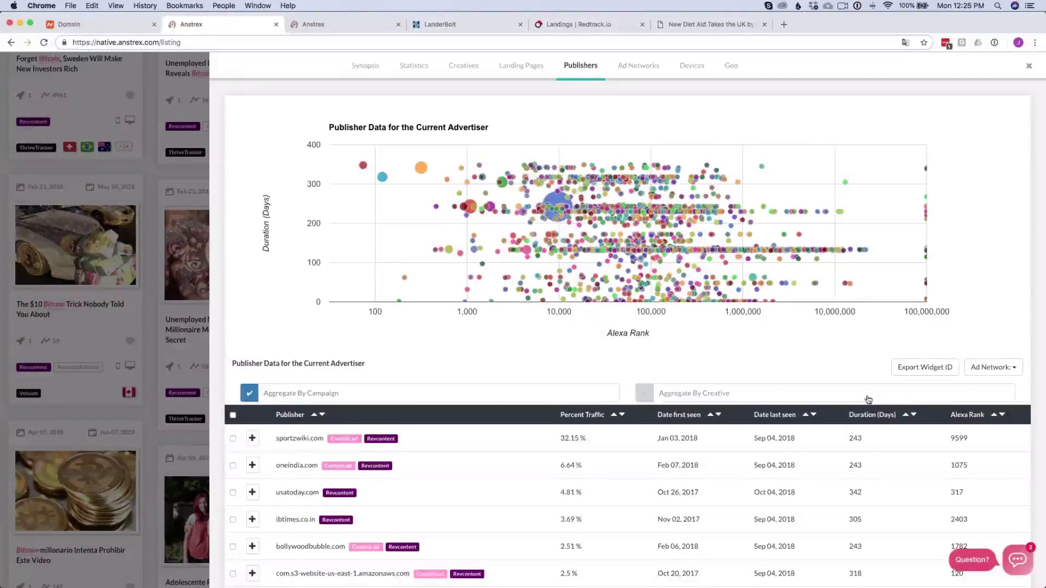
scroll(868, 399, down, 3)
scroll(868, 400, down, 1)
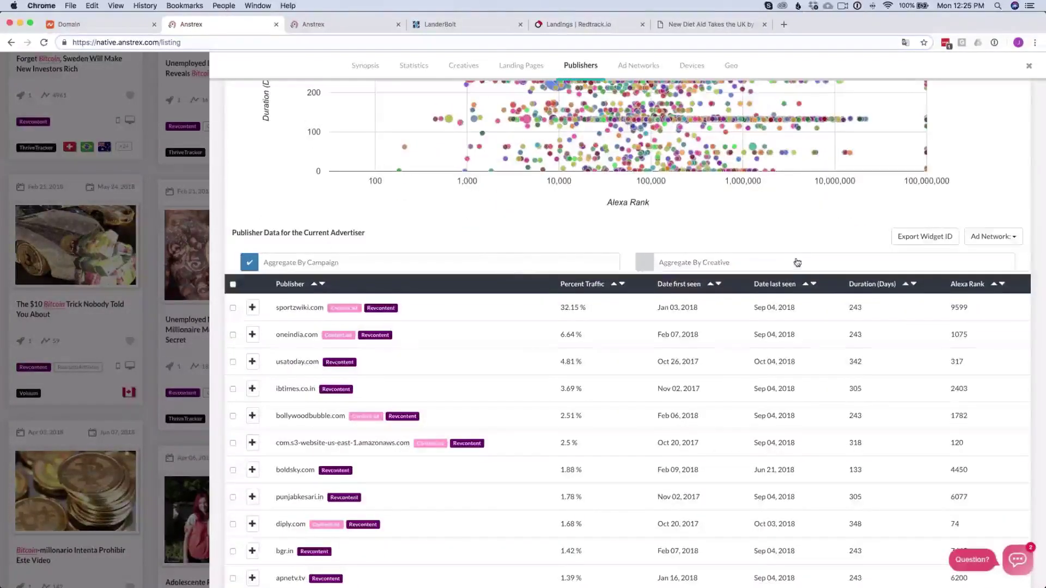
scroll(548, 216, up, 4)
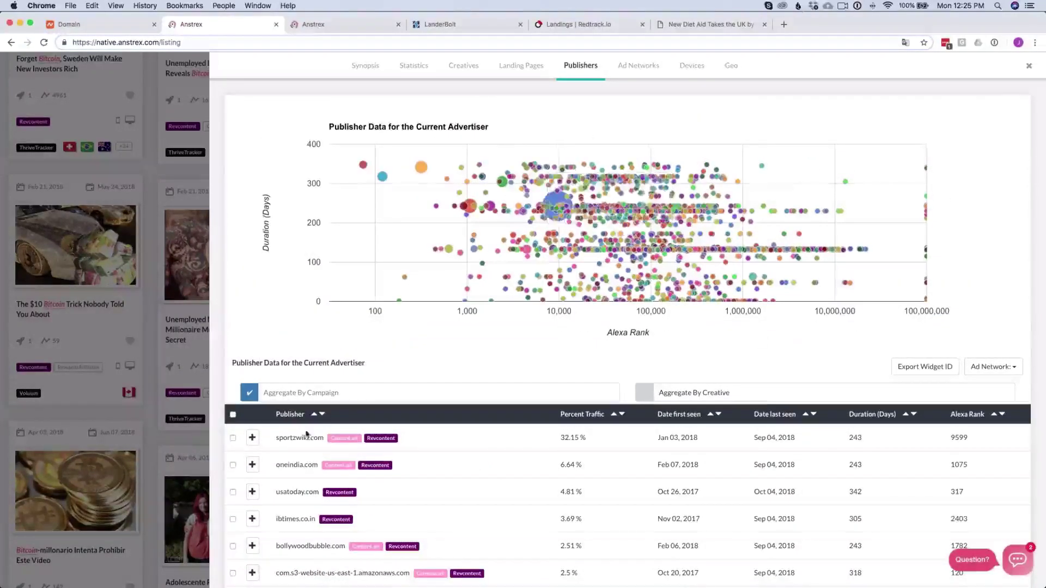
scroll(850, 333, down, 4)
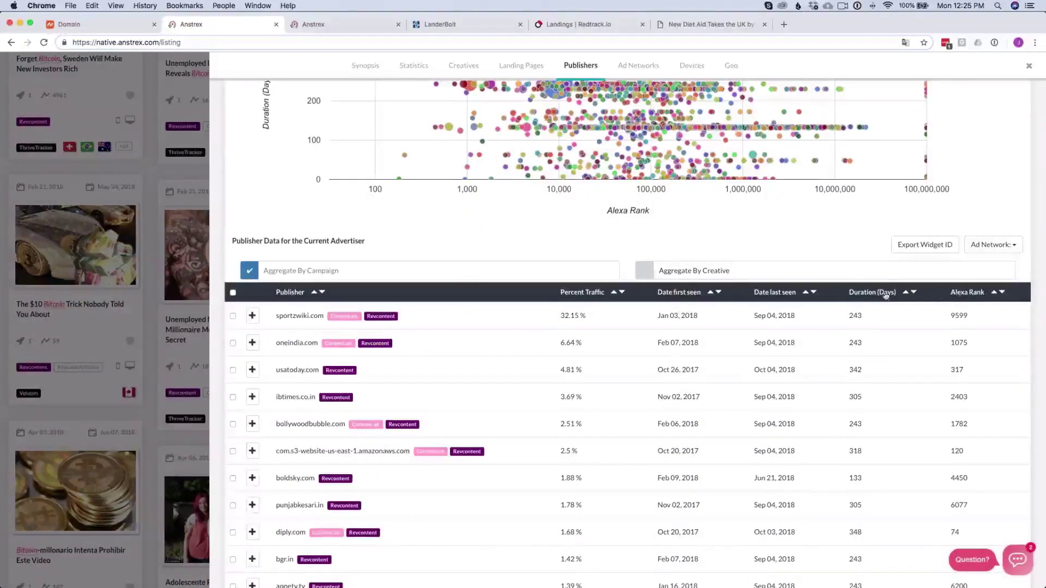
Sort the publisher table by ascending Alexa rank and look through the first page of publishers
click(984, 294)
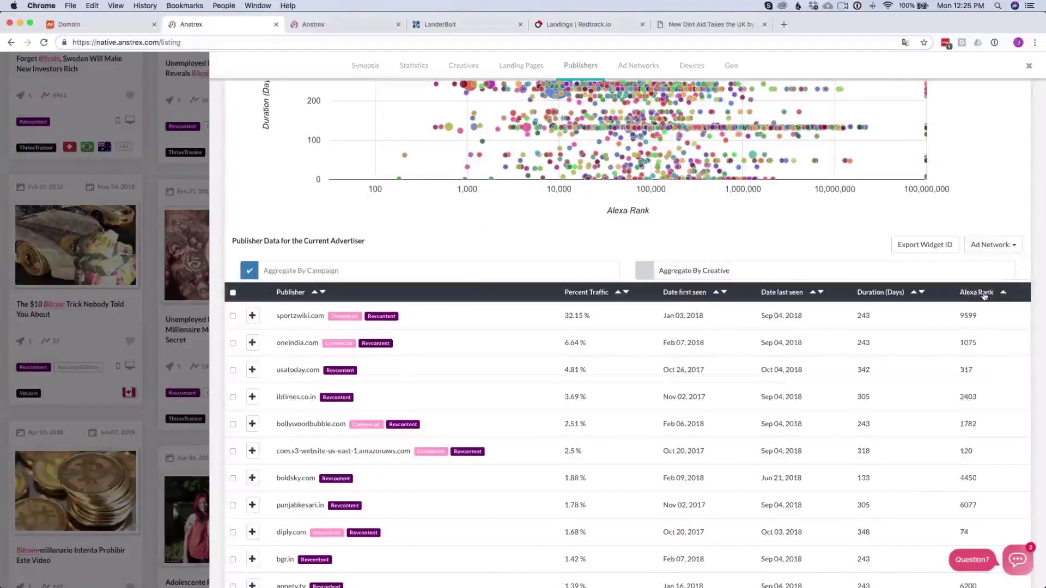
scroll(992, 364, down, 1)
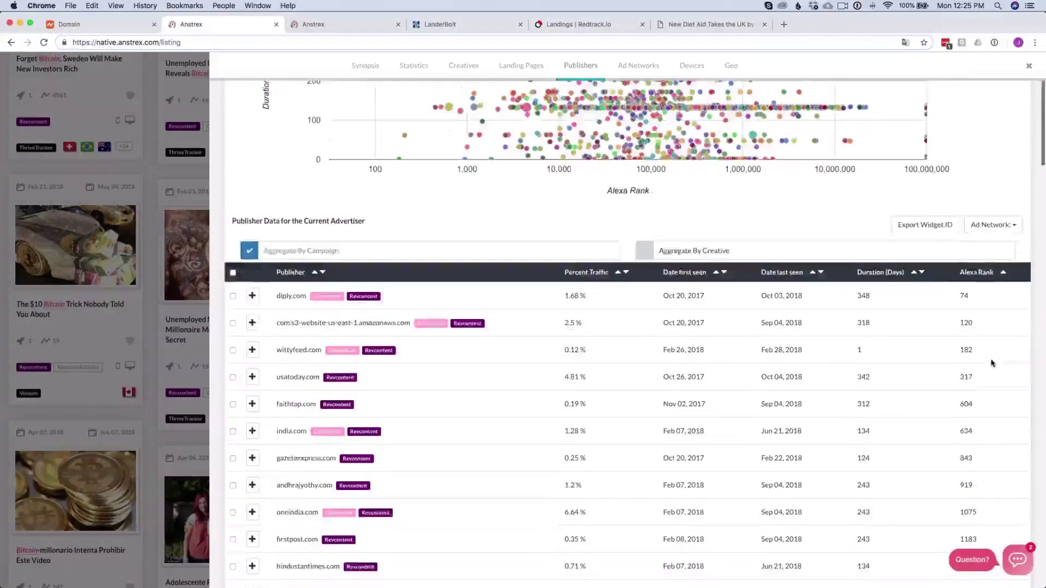
scroll(992, 363, down, 15)
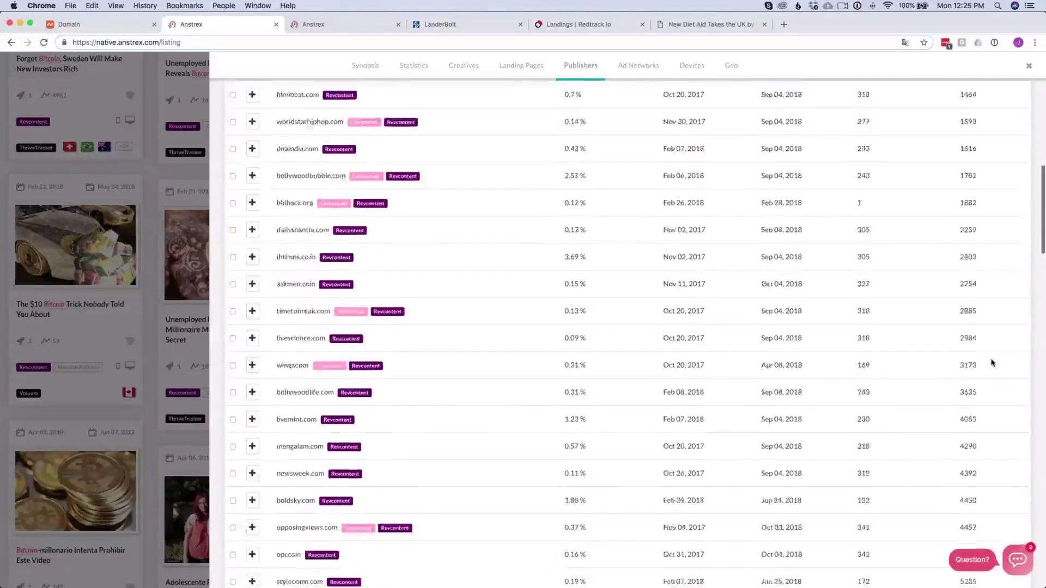
scroll(991, 364, down, 15)
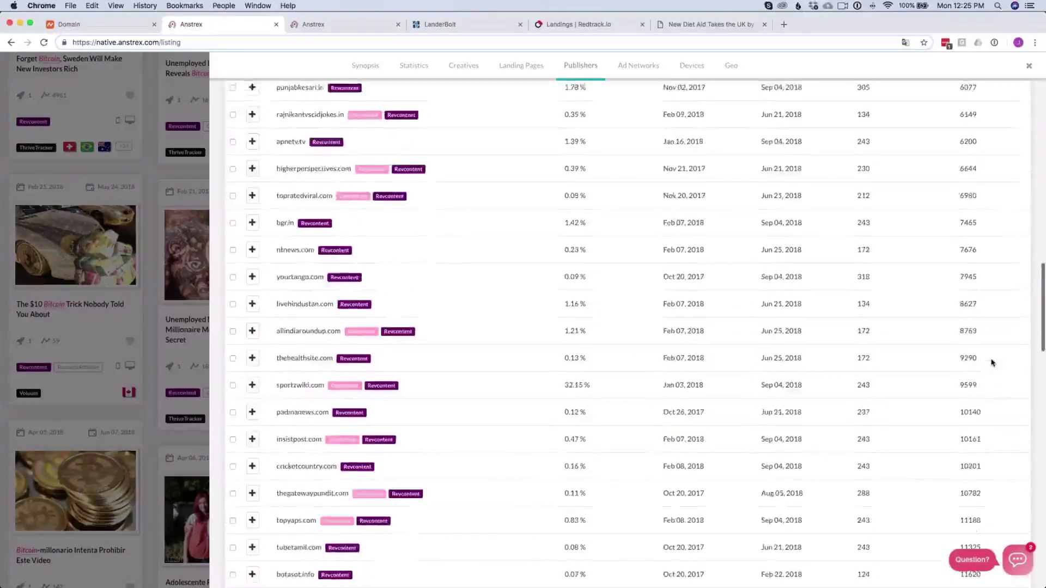
scroll(992, 363, down, 15)
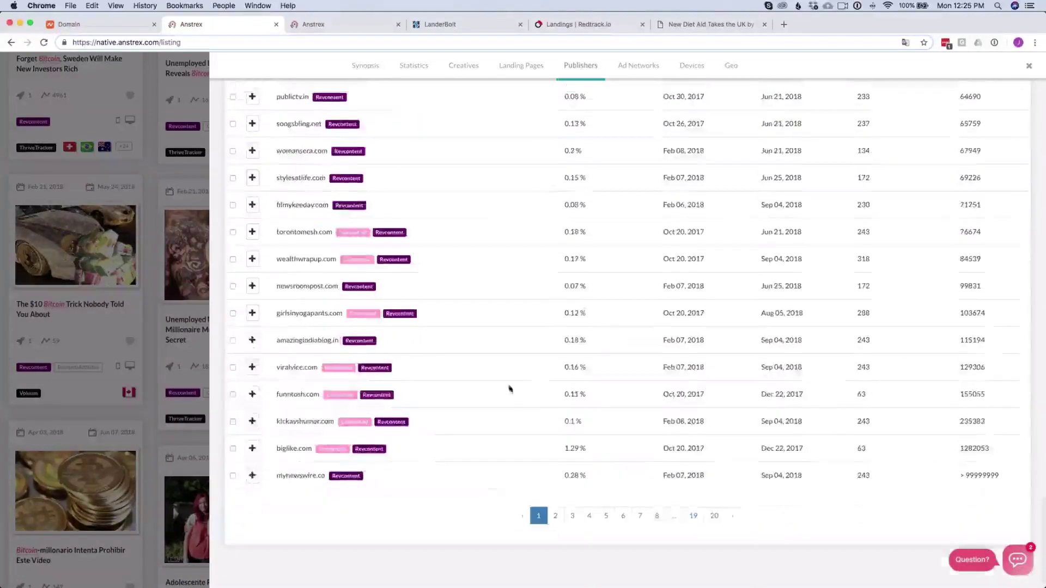
scroll(598, 327, up, 10)
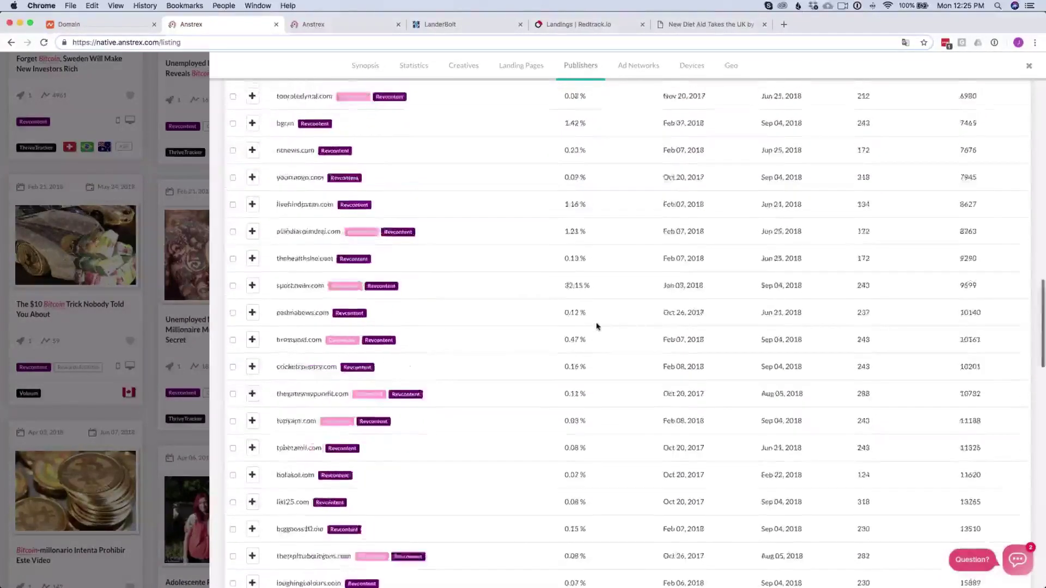
scroll(598, 327, up, 10)
Export the widget IDs of all publishers on the page, select the whole ID list and close it
click(233, 415)
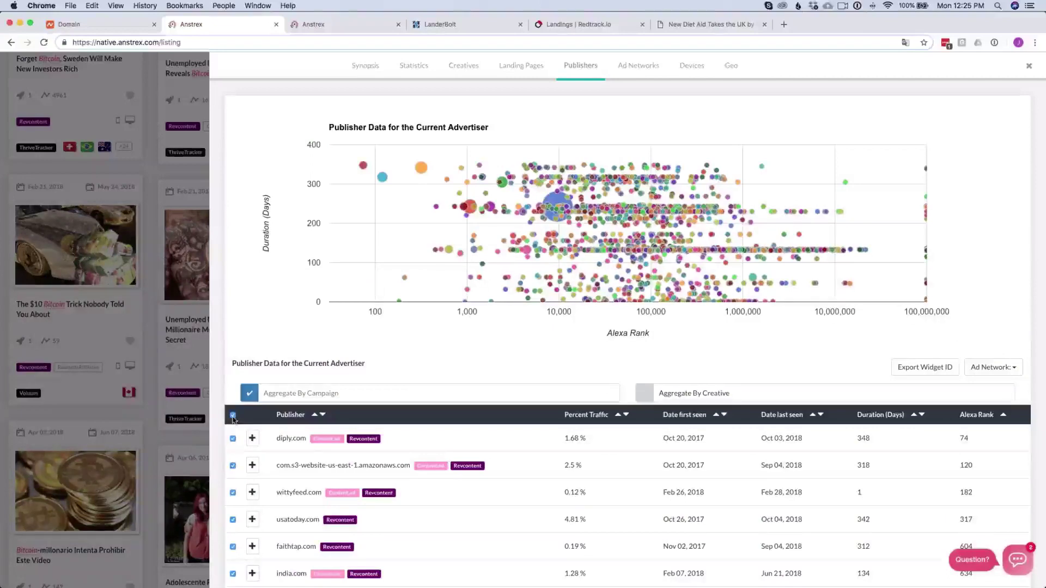
click(938, 370)
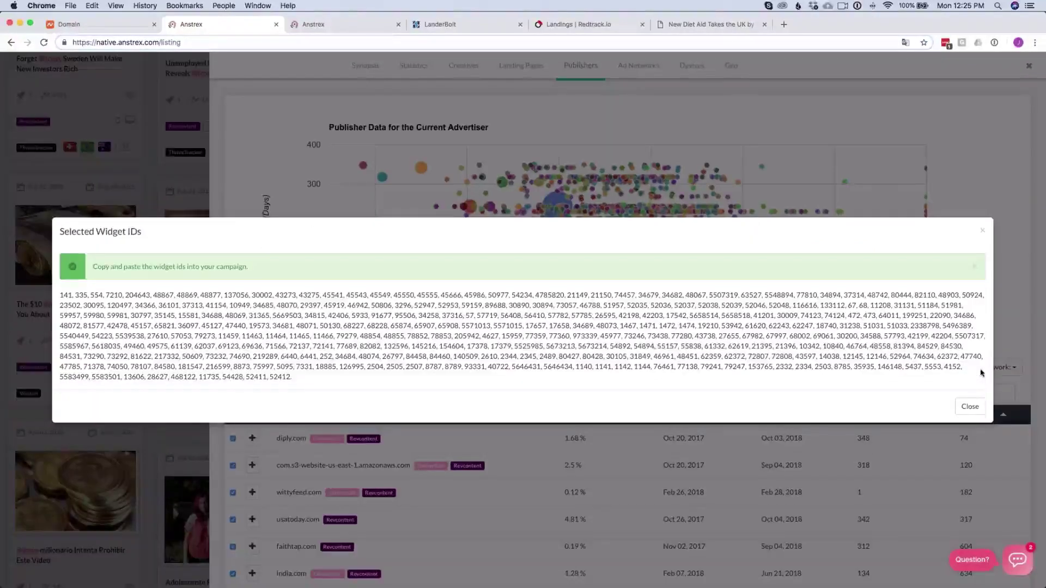
drag(299, 377, 74, 296)
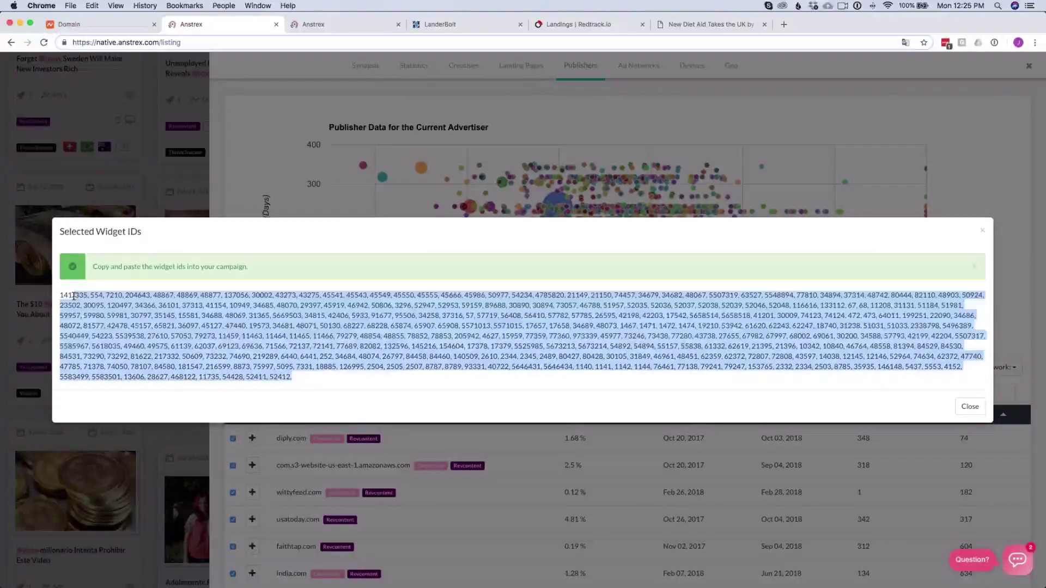
click(968, 404)
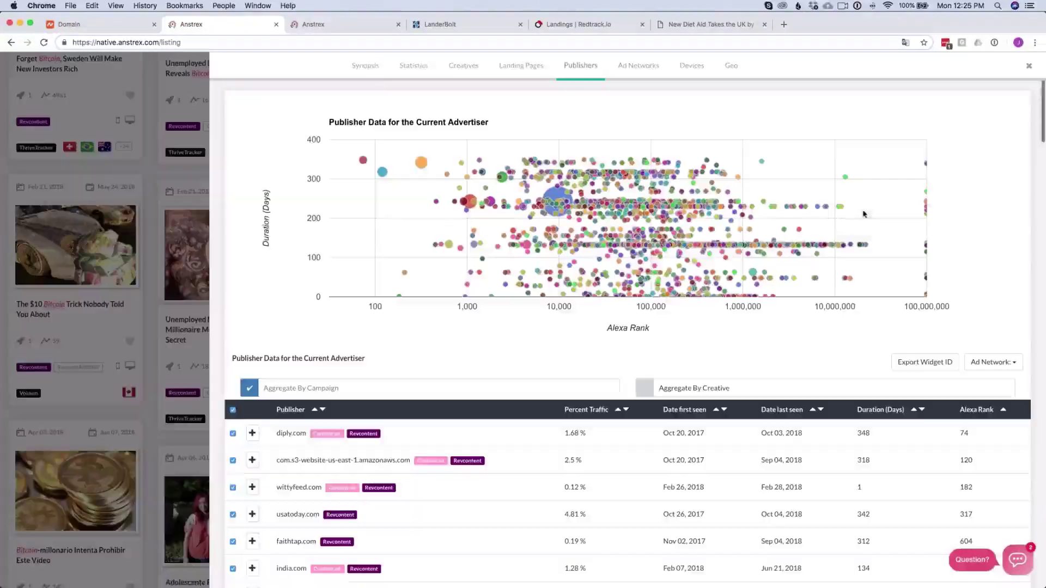
Go back to the ad's synopsis and import its landing page into LanderBolt
click(543, 73)
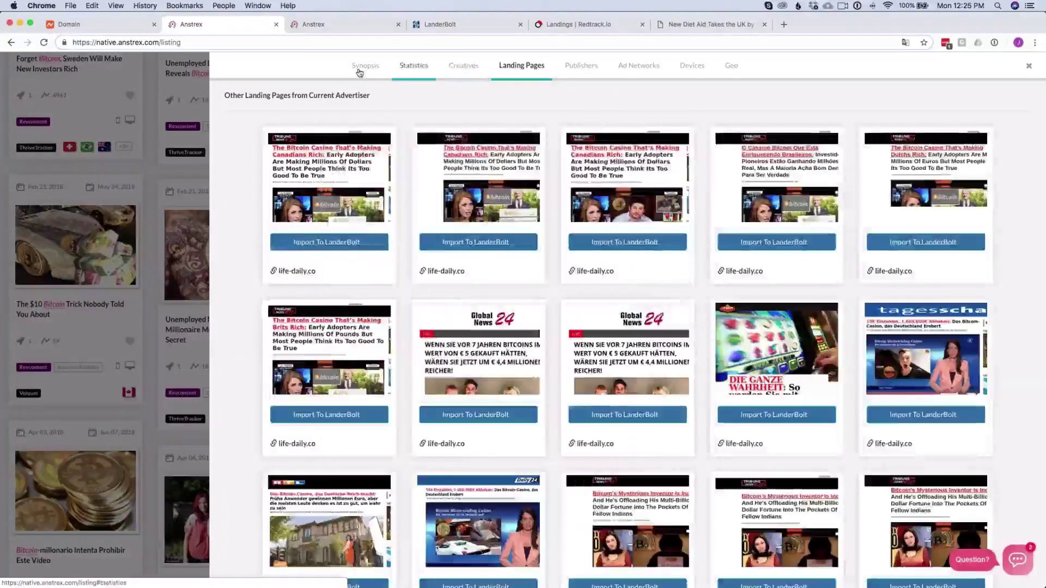
click(361, 69)
click(398, 408)
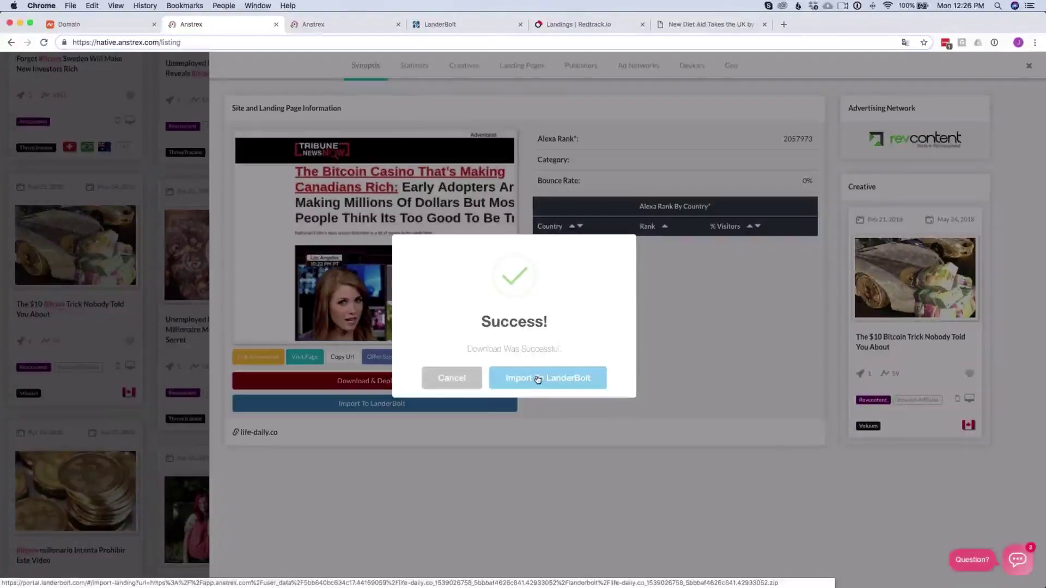
click(537, 380)
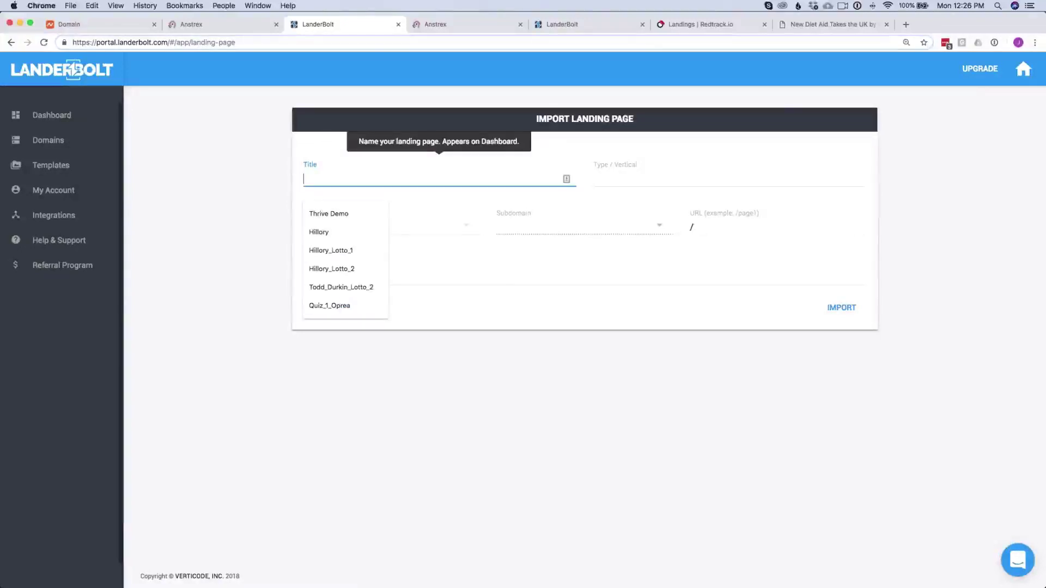
Title the imported landing page Bitcoin_redtrack_Demo and enter Ctypto as its type/vertical
text(Bi)
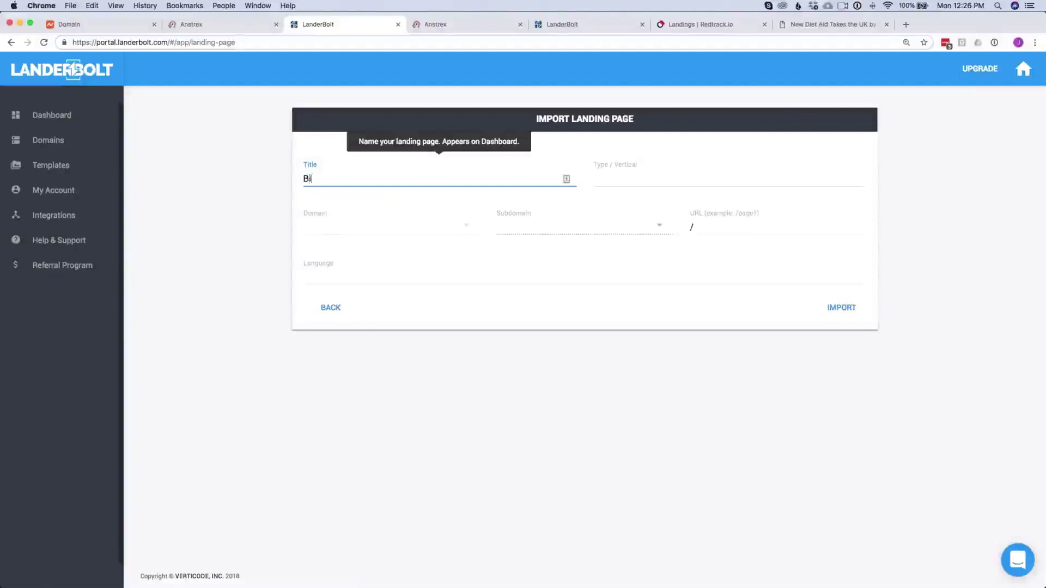
text(tcoin)
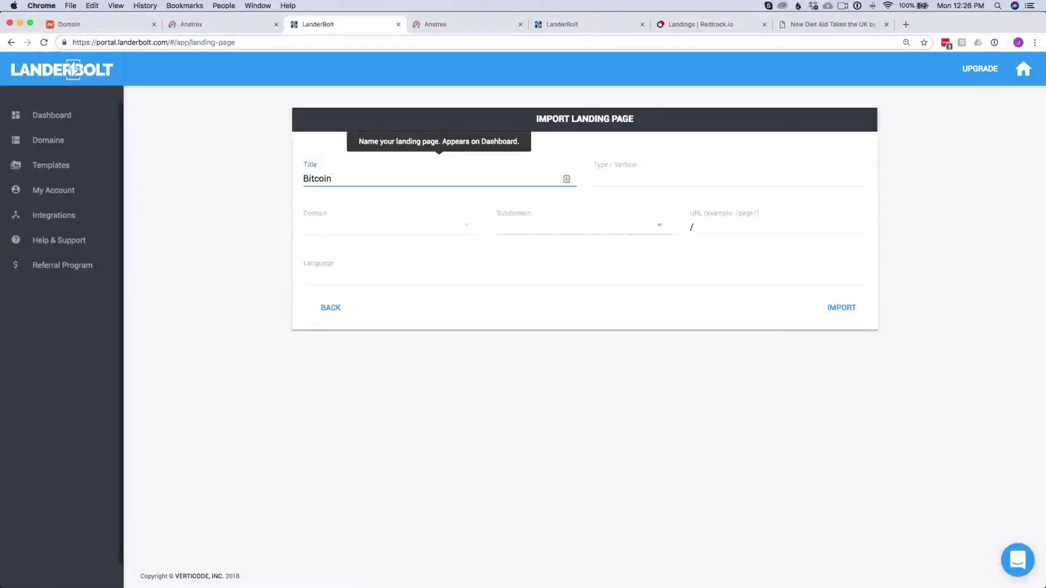
text(_redrtrack_Demo)
click(616, 182)
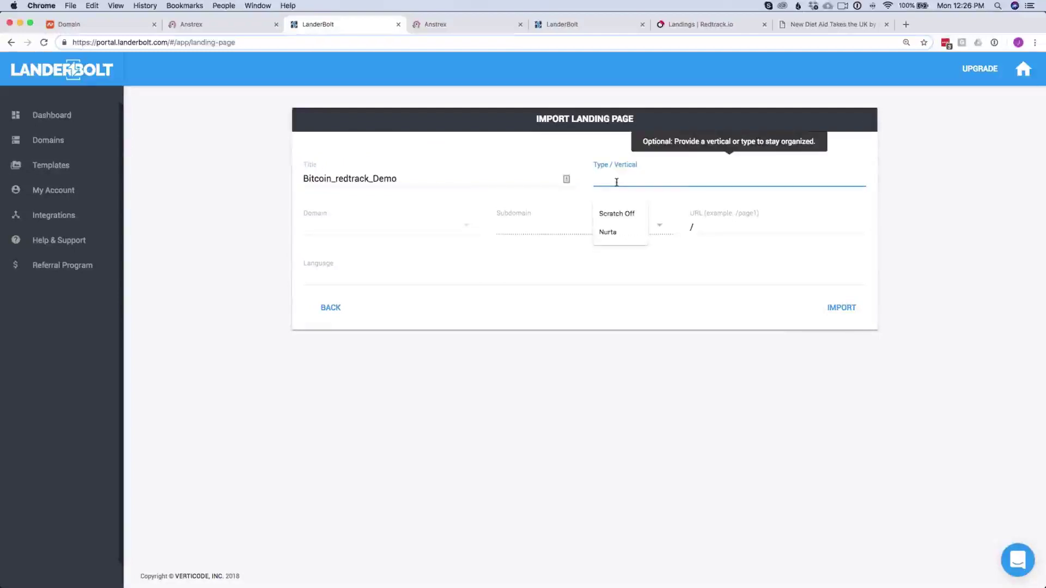
text(Ct)
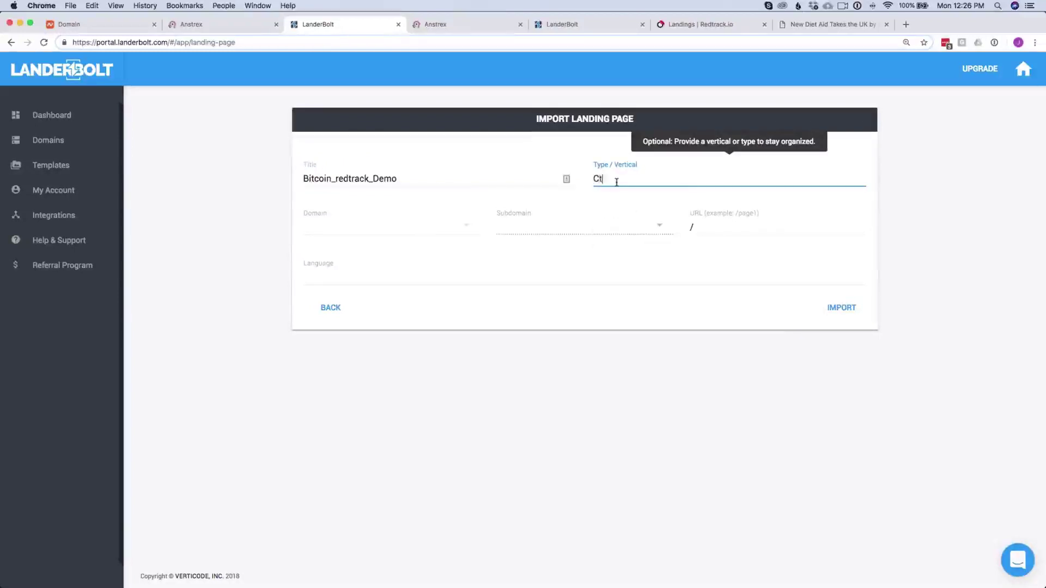
text(ypto)
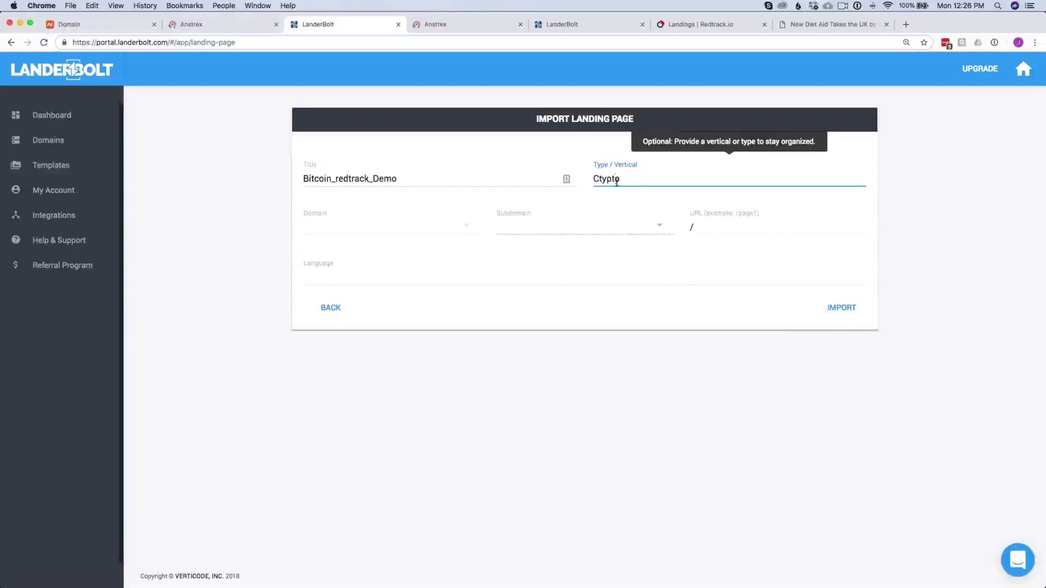
Assign the page to the domain redtrack-demo.com with URL /1 and set its language to English
click(410, 229)
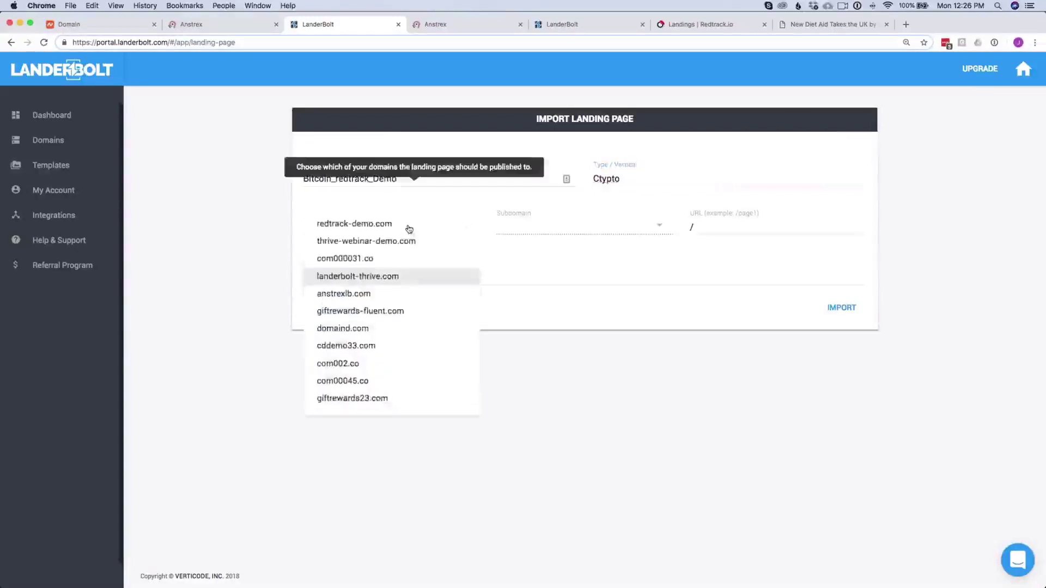
click(342, 227)
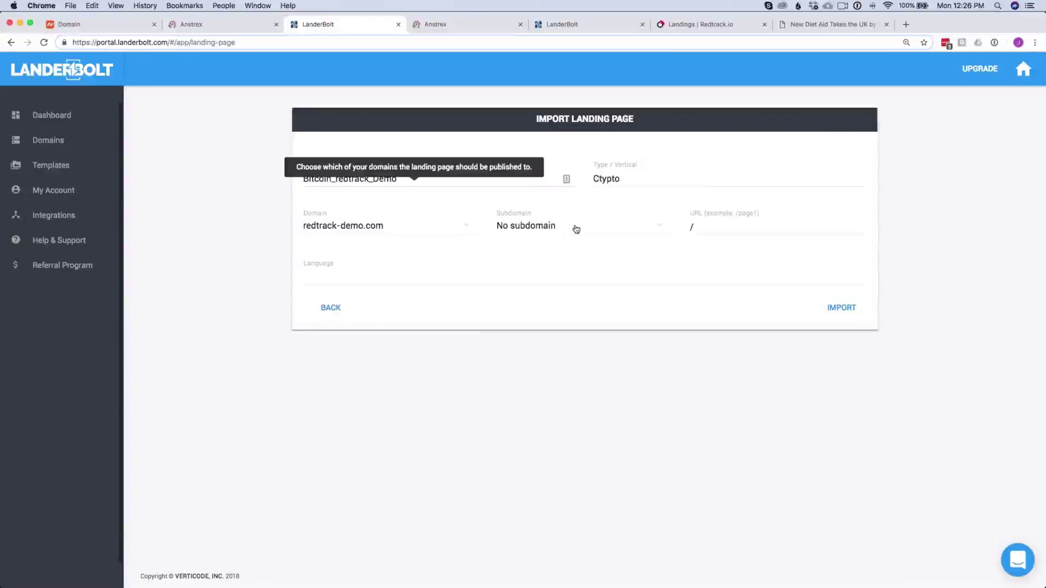
click(712, 226)
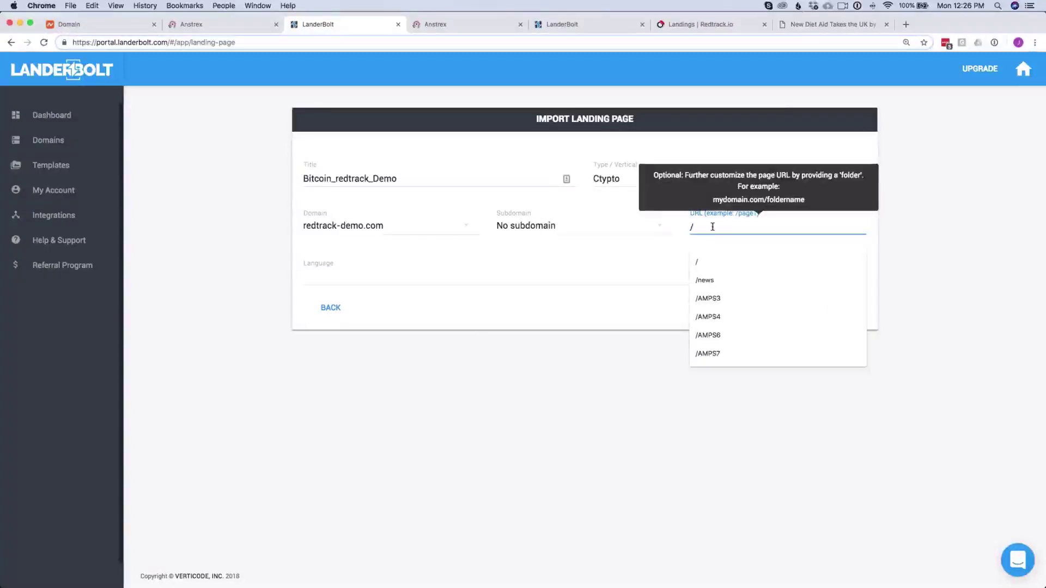
text(1)
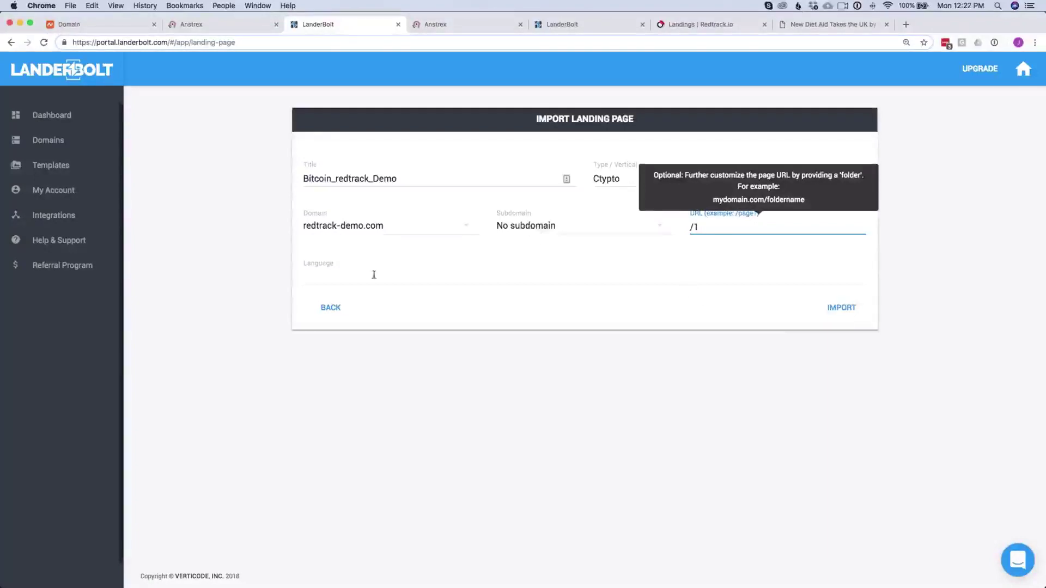
click(339, 277)
text(En)
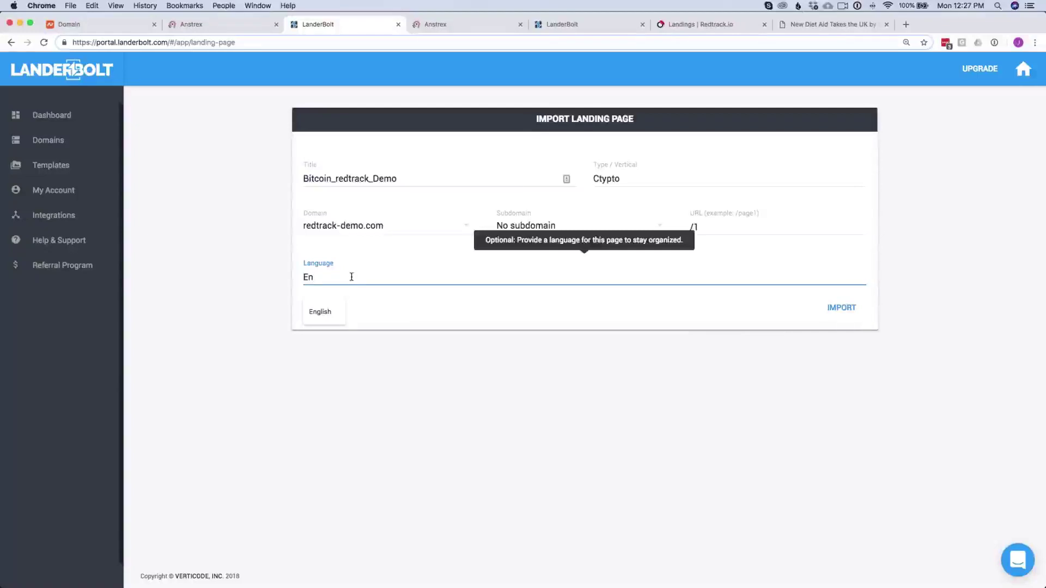
click(321, 311)
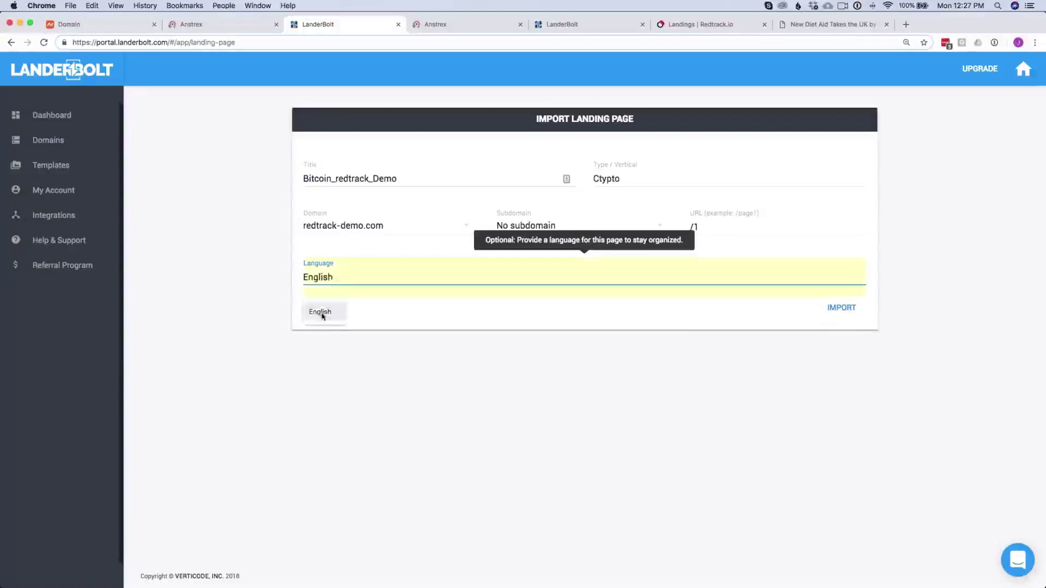
click(316, 275)
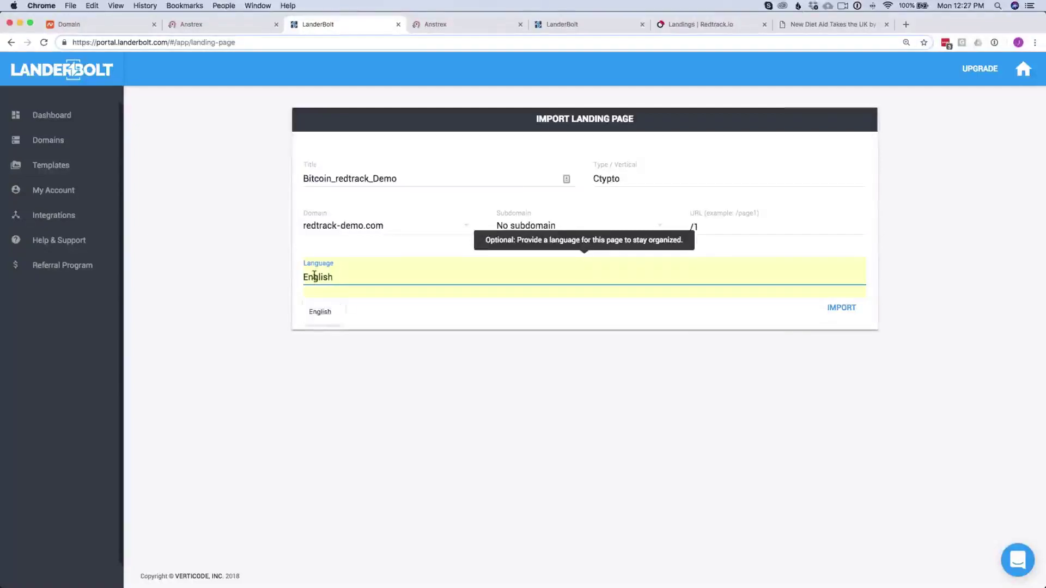
click(436, 374)
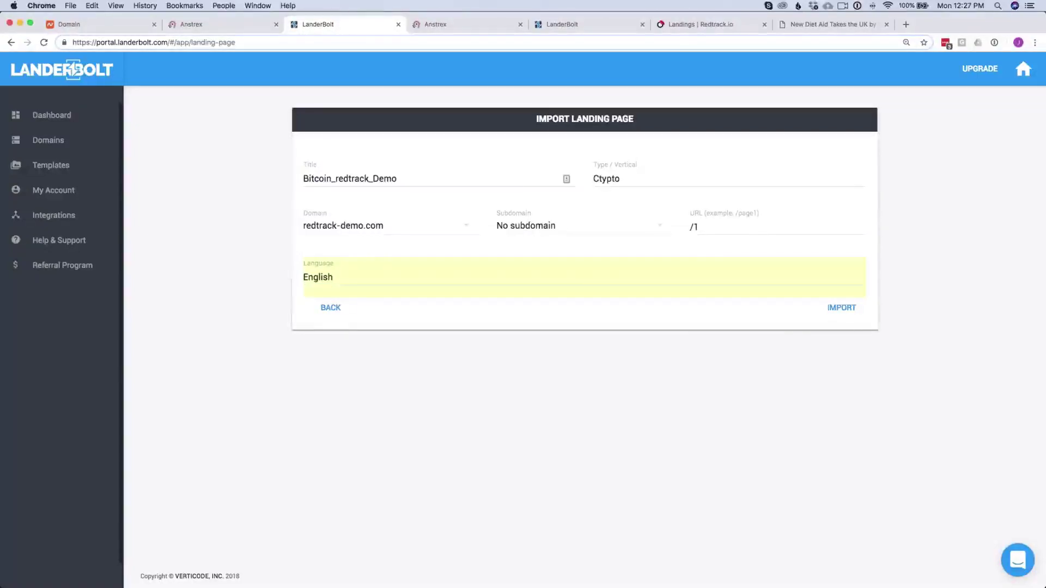
Import the landing page with these properties and publish it
click(848, 314)
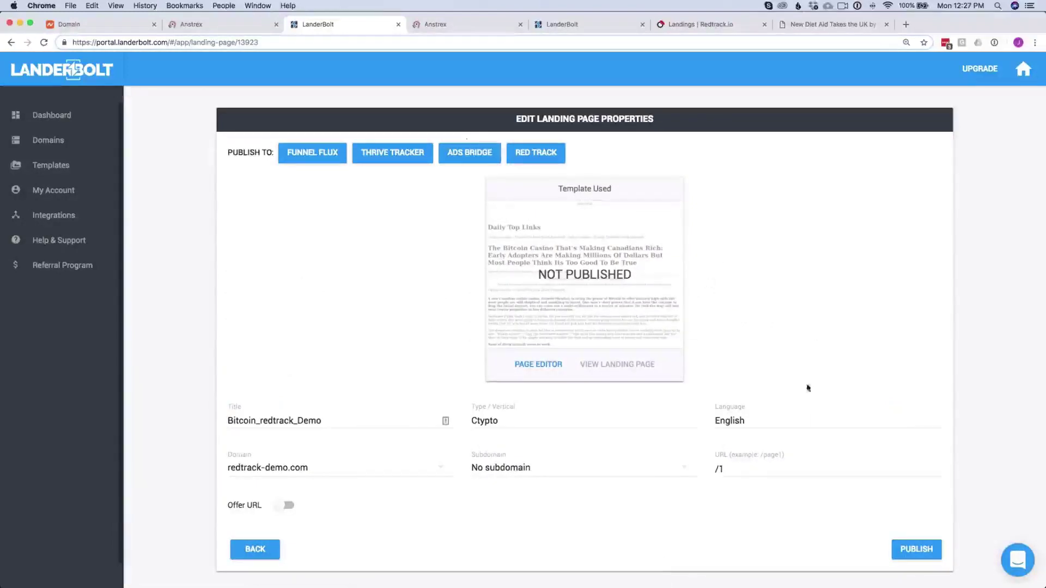
click(926, 561)
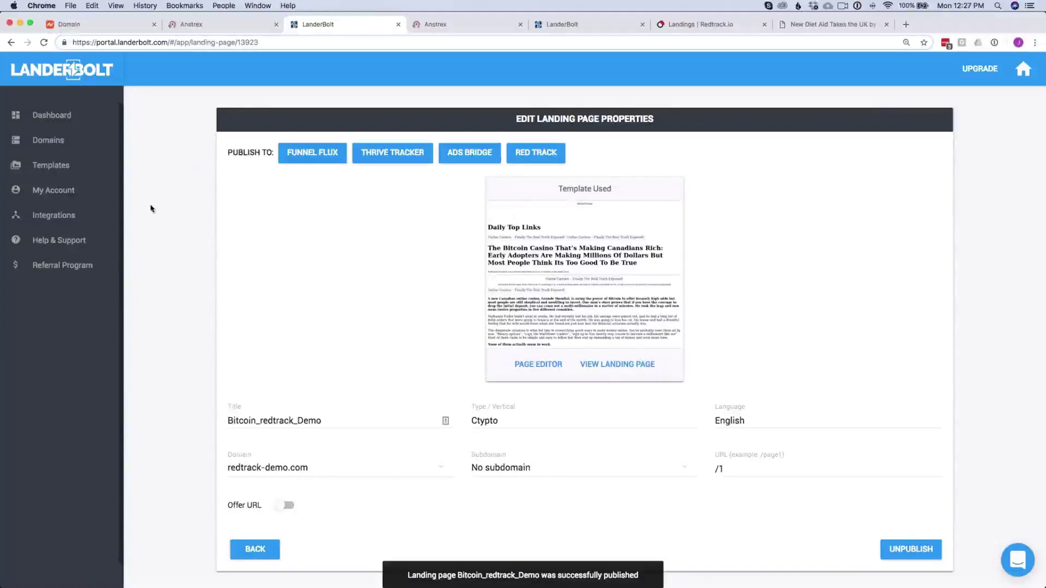
Open the affiliate scripts of Bitcoin_redtrack_Demo from the dashboard and preview the Back Button Redirector setting
click(71, 119)
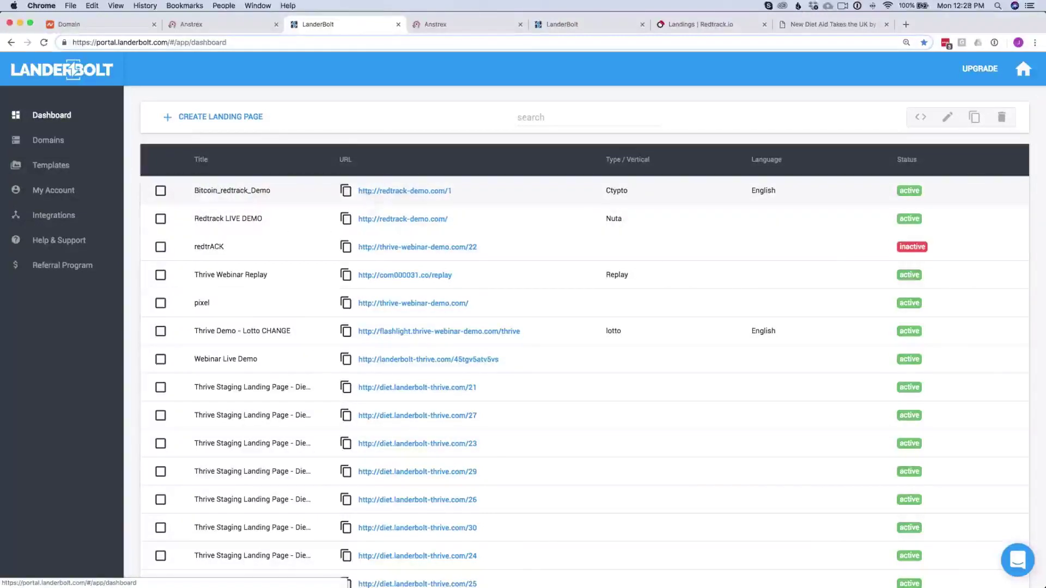
click(160, 191)
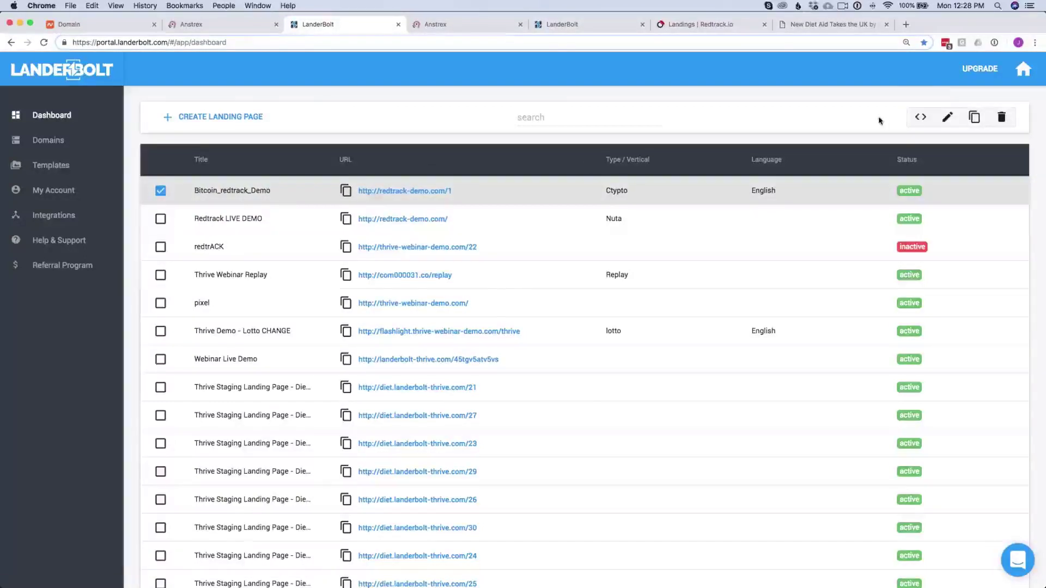
click(920, 116)
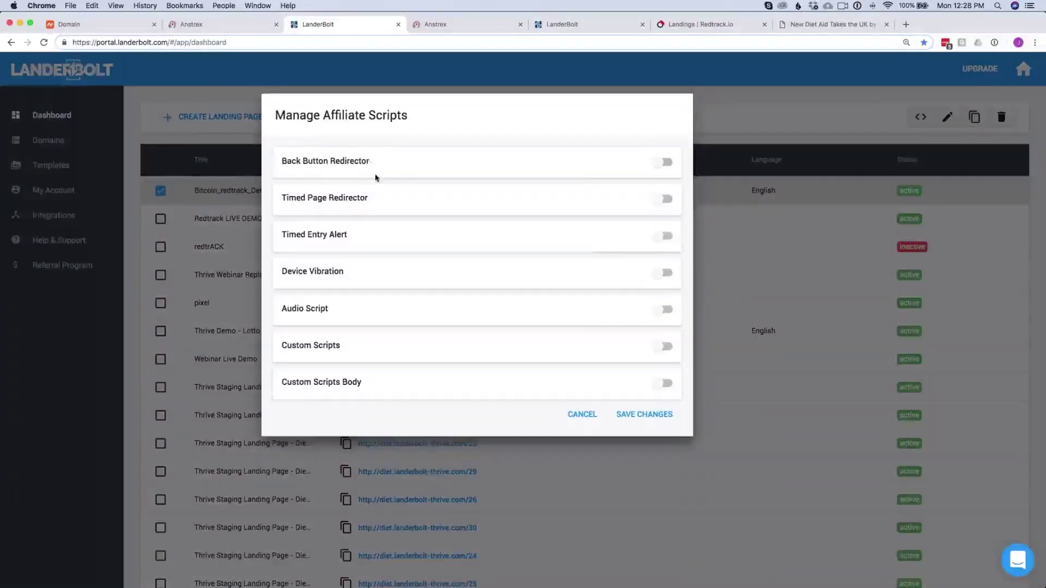
click(664, 164)
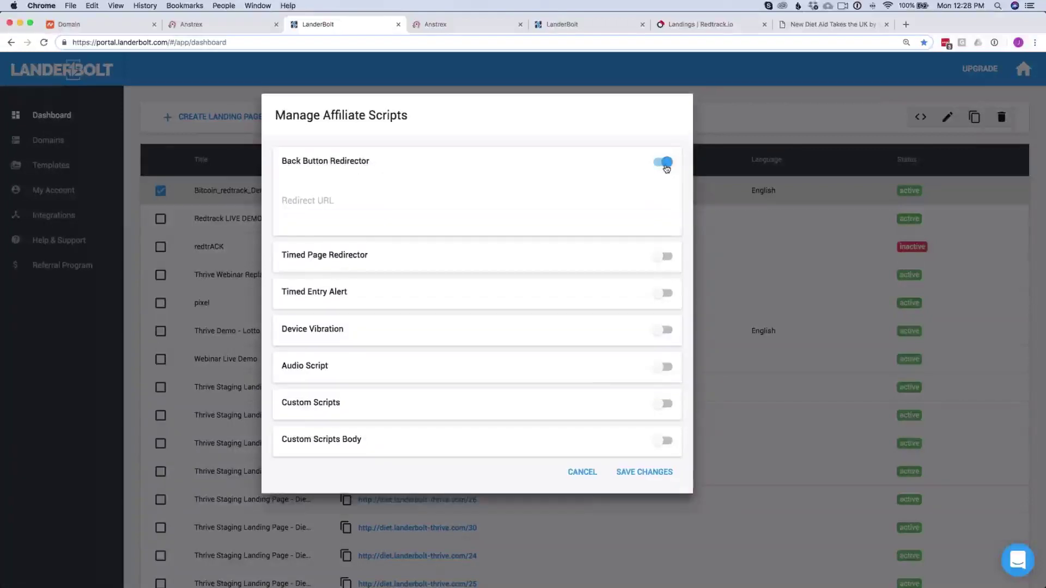
click(665, 164)
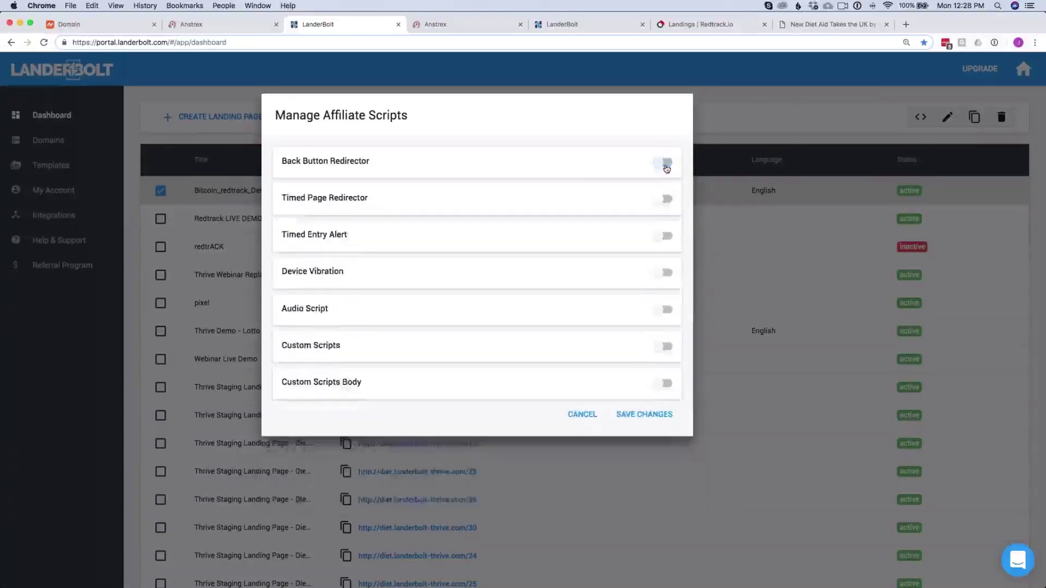
click(665, 200)
click(325, 238)
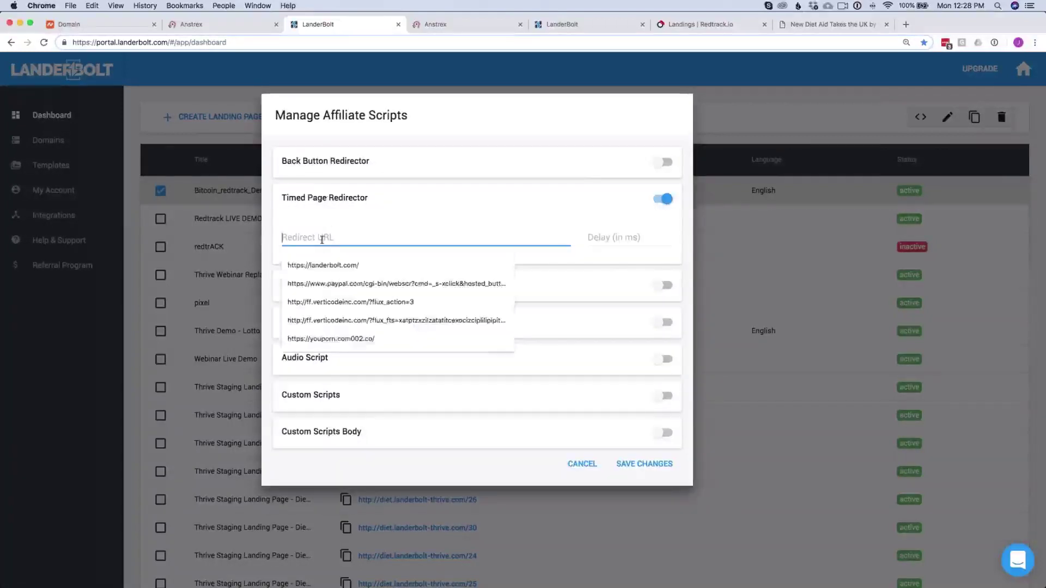
click(333, 266)
click(593, 237)
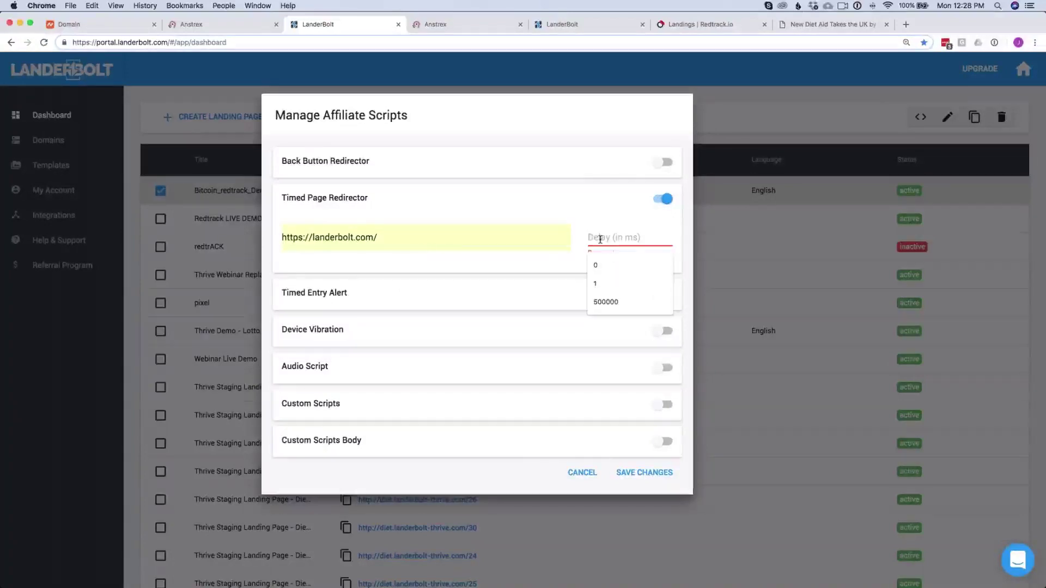
text(0)
click(565, 282)
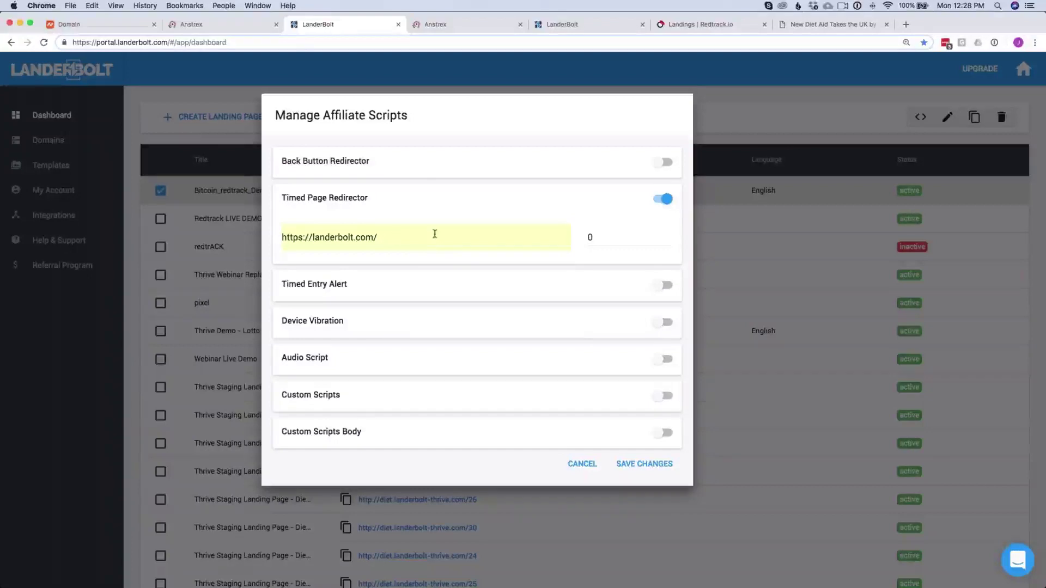
click(665, 200)
Preview the Timed Entry Alert and Custom Scripts options and close the affiliate scripts without saving
click(664, 236)
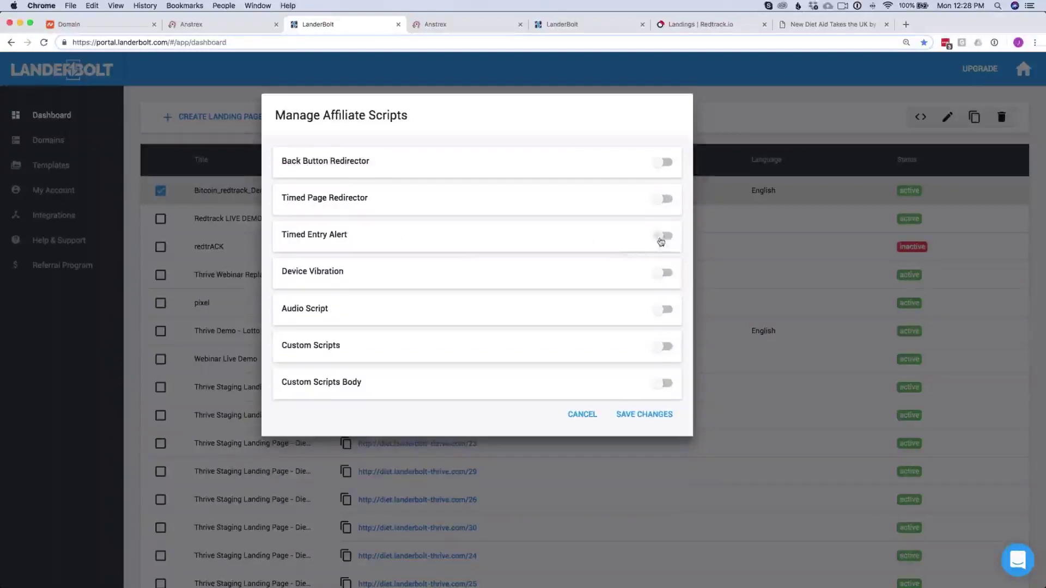
click(665, 236)
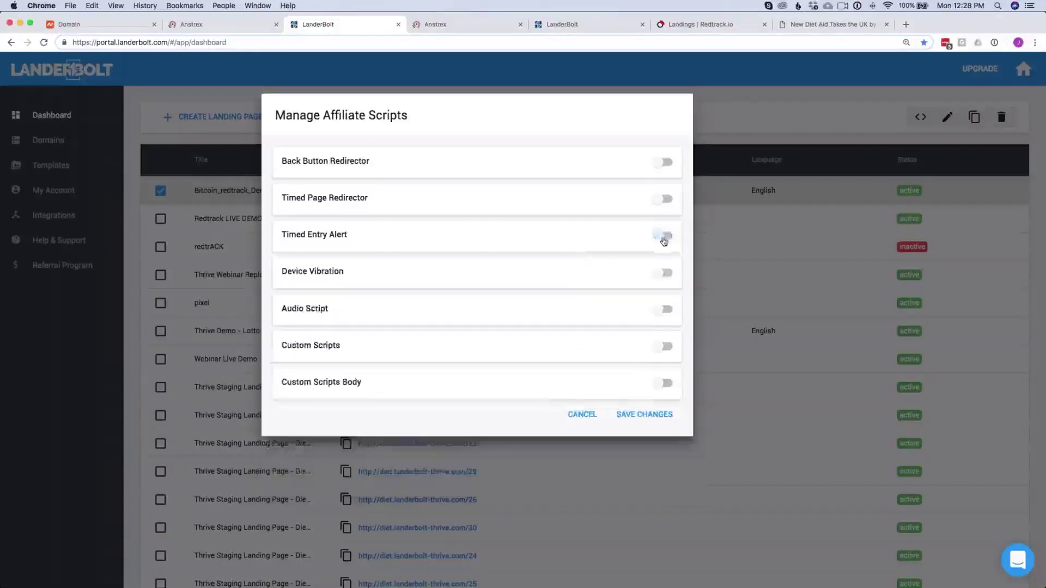
click(660, 349)
click(312, 398)
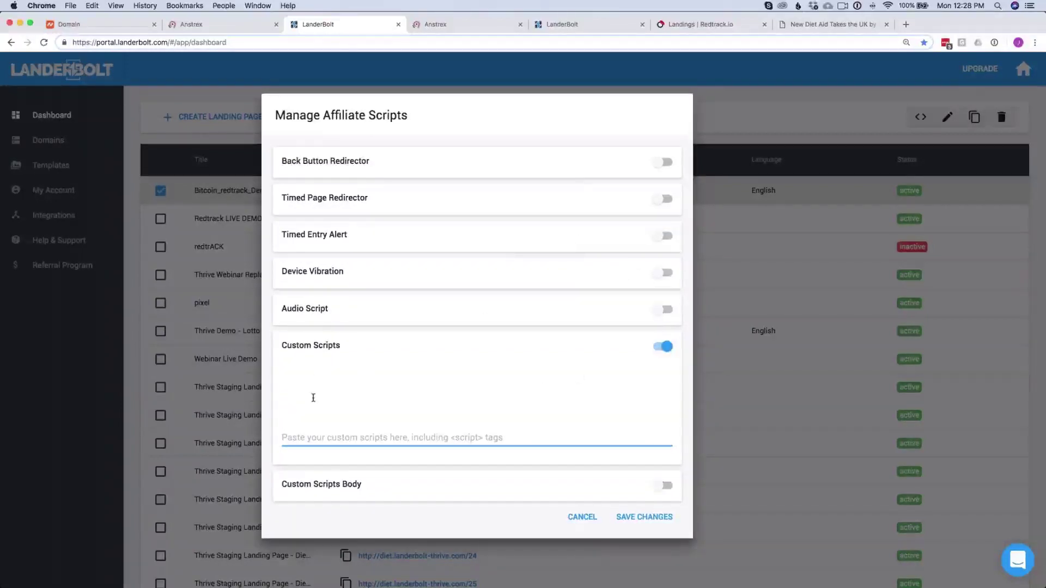
click(664, 347)
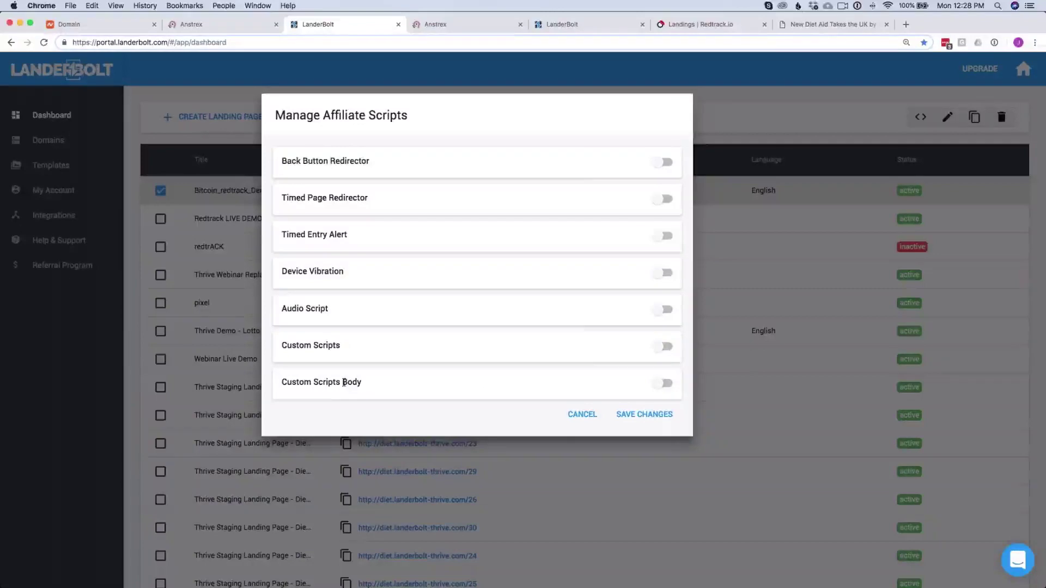
click(583, 419)
Add Redtrack LIVE DEMO and redtrACK to the selection, preview Custom Scripts for all three pages and cancel
click(161, 218)
click(160, 247)
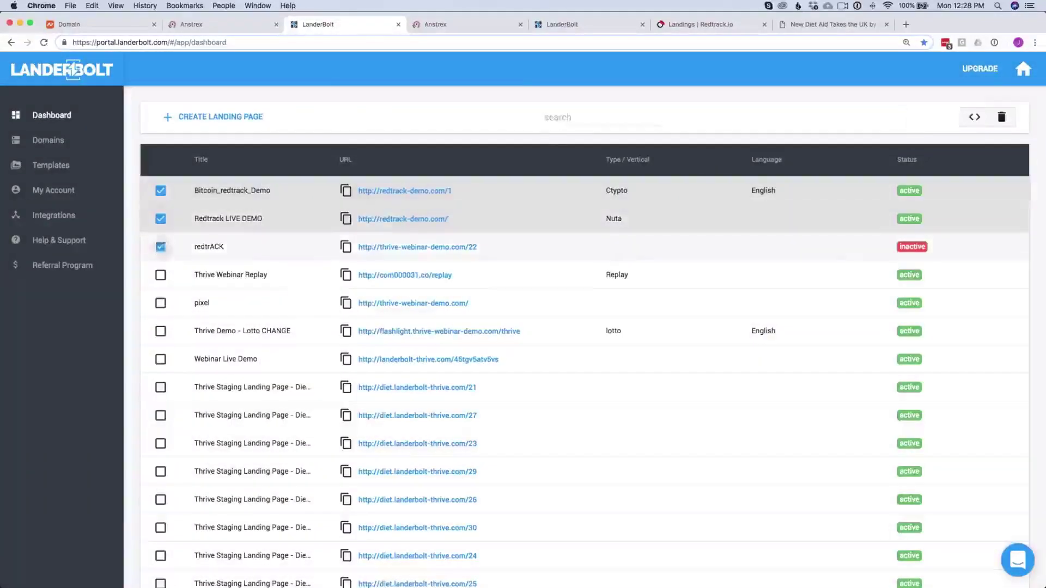
click(969, 119)
click(666, 347)
click(666, 346)
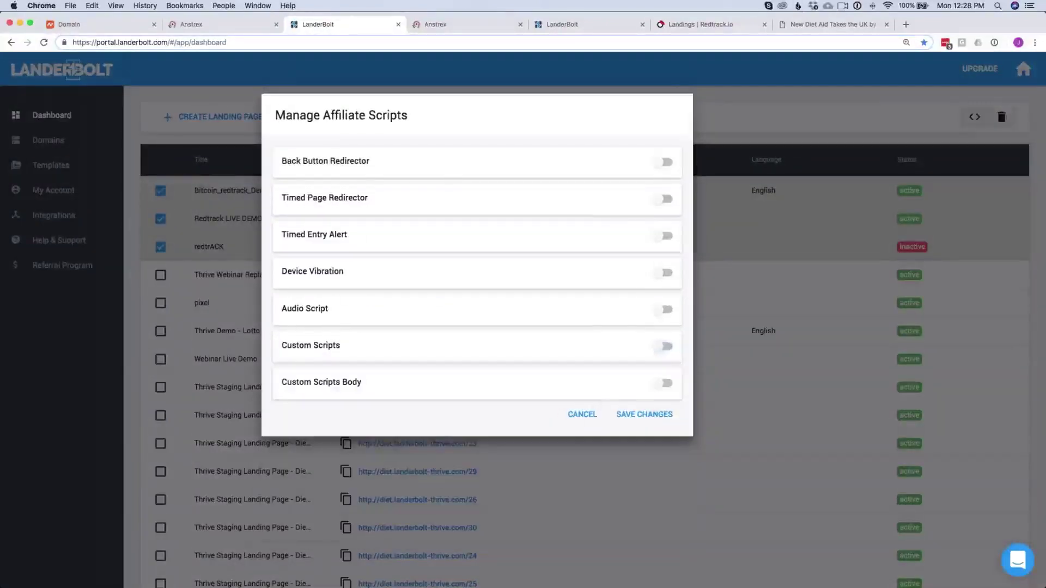
click(575, 418)
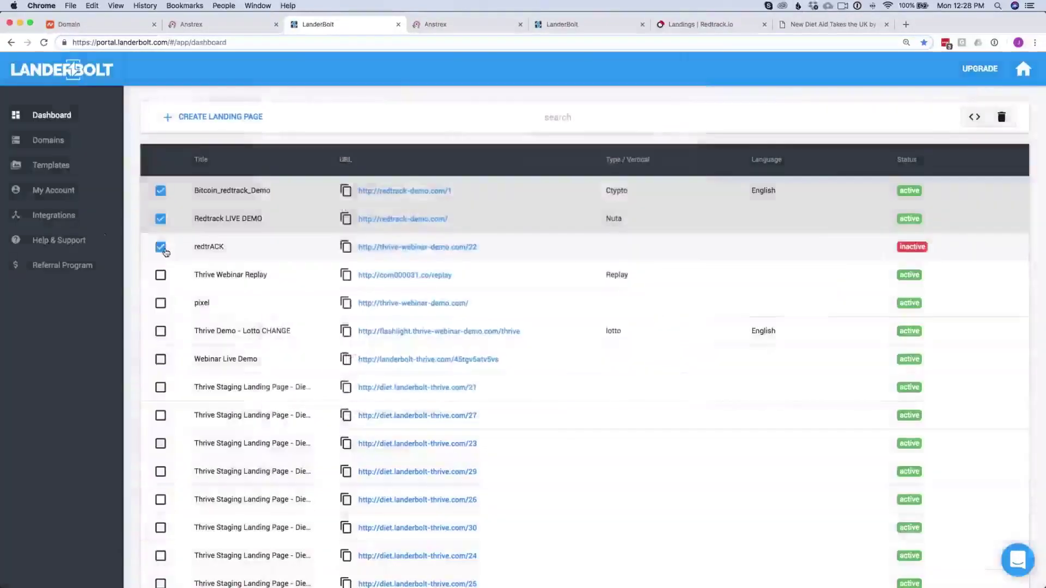
Deselect redtrACK, Redtrack LIVE DEMO and Bitcoin_redtrack_Demo in the landing page list
click(160, 247)
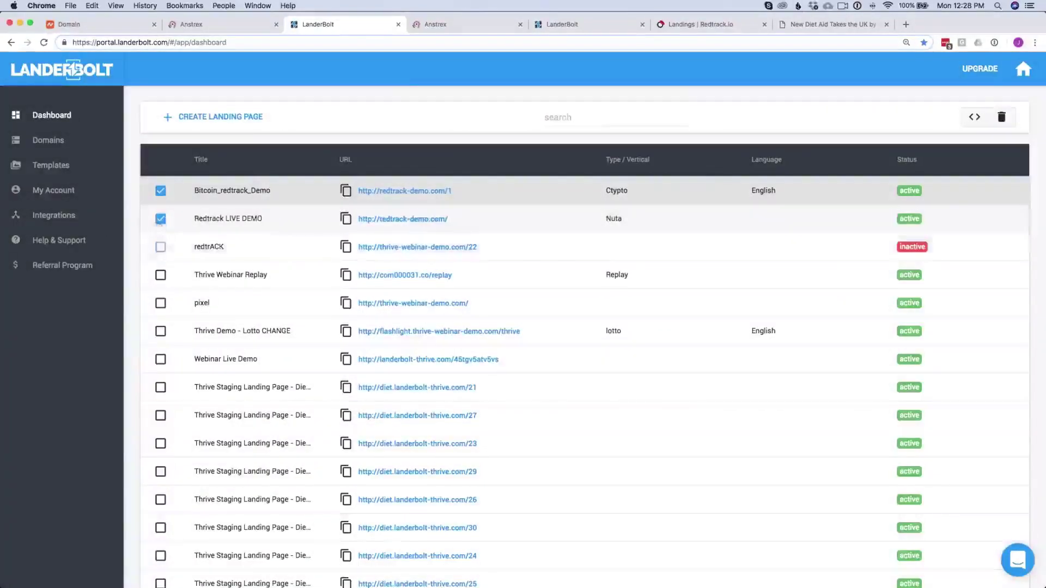
click(160, 219)
click(161, 191)
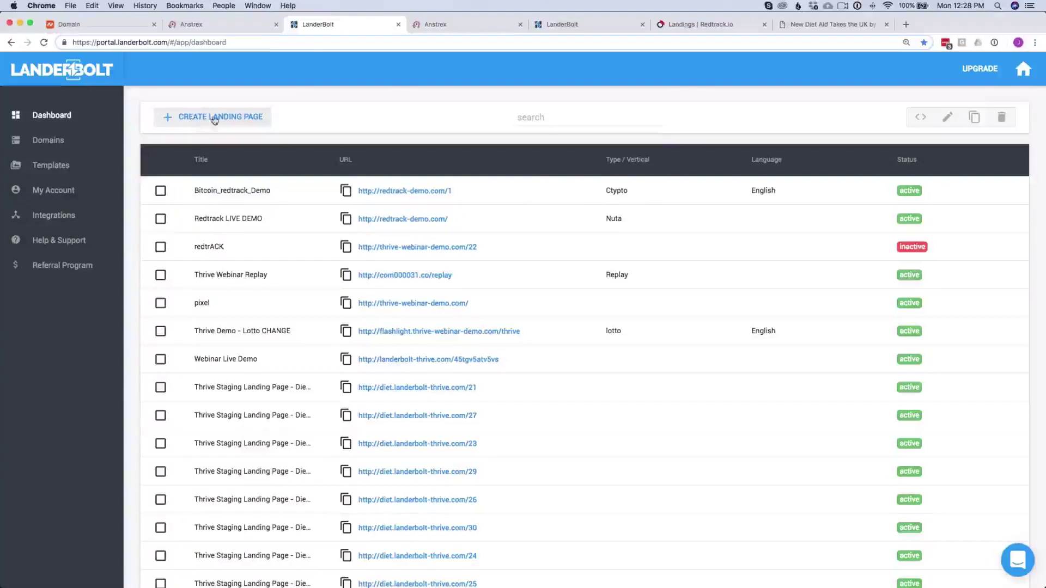
click(539, 117)
click(579, 86)
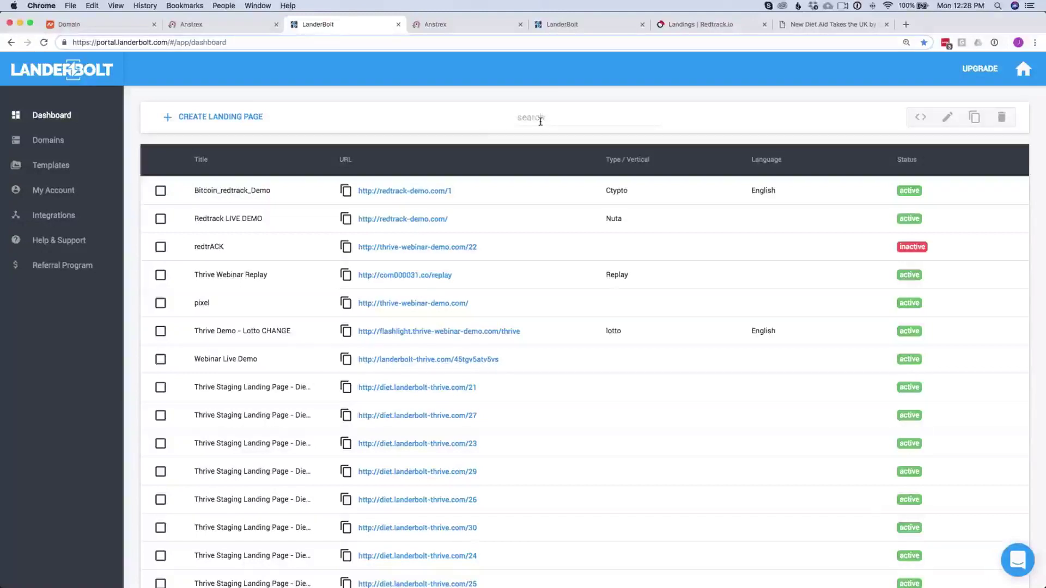
Open the subdomain management of redtrack-demo.com from the domain list
click(40, 143)
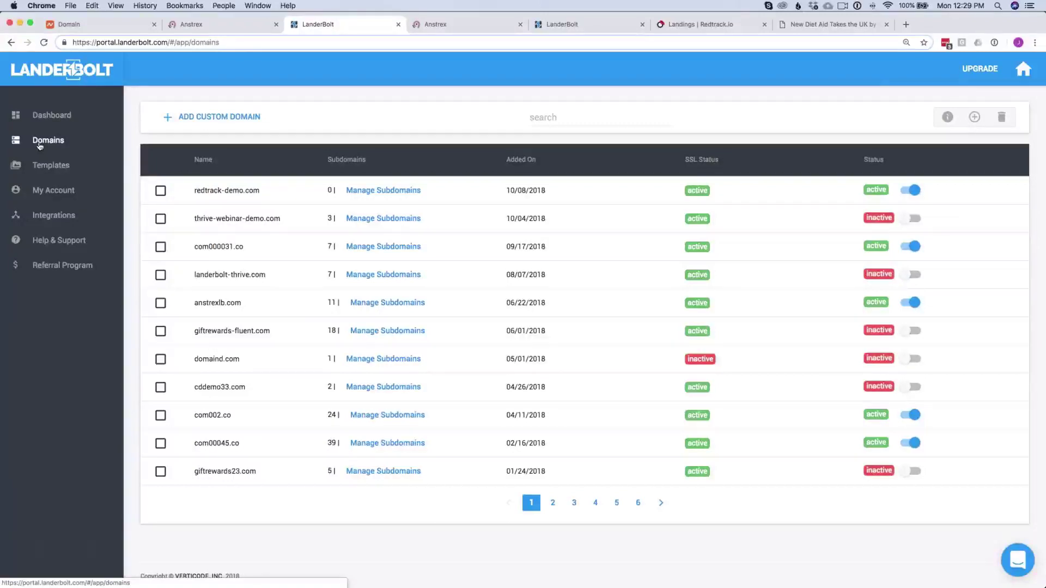
click(385, 191)
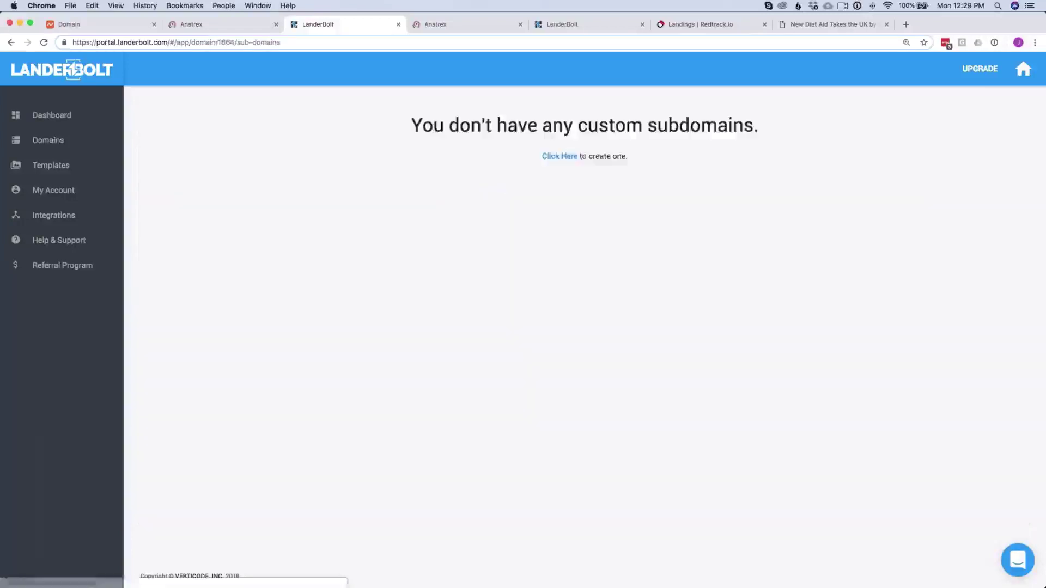
Create a custom subdomain named diet for redtrack-demo.com
click(549, 158)
click(390, 325)
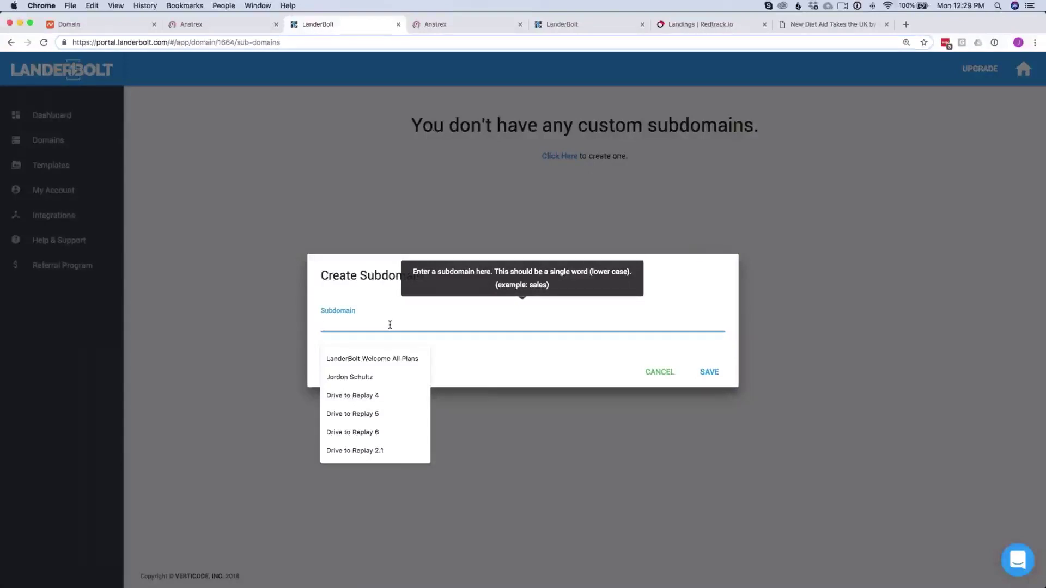
text(diet)
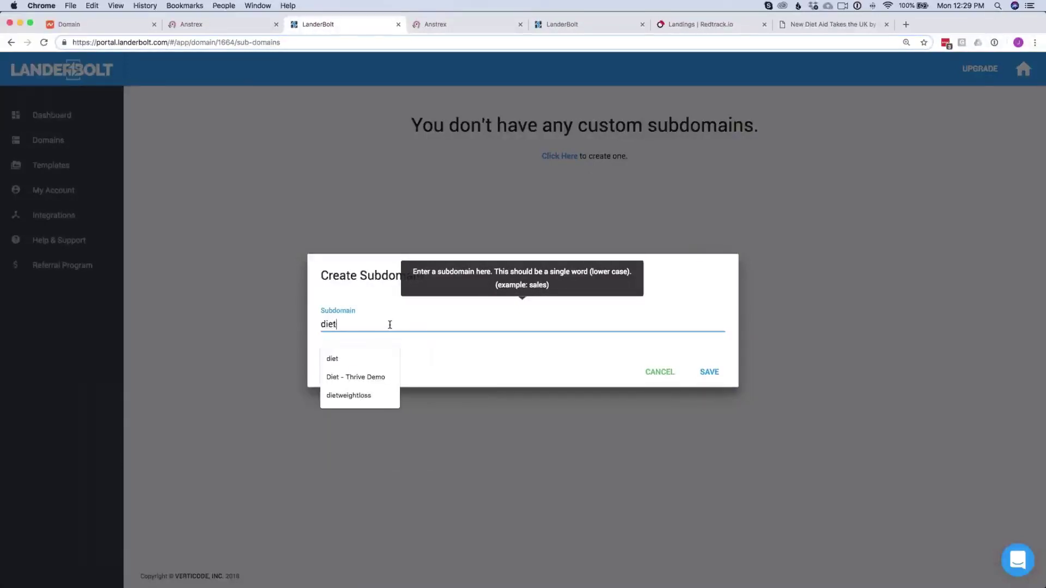
click(710, 372)
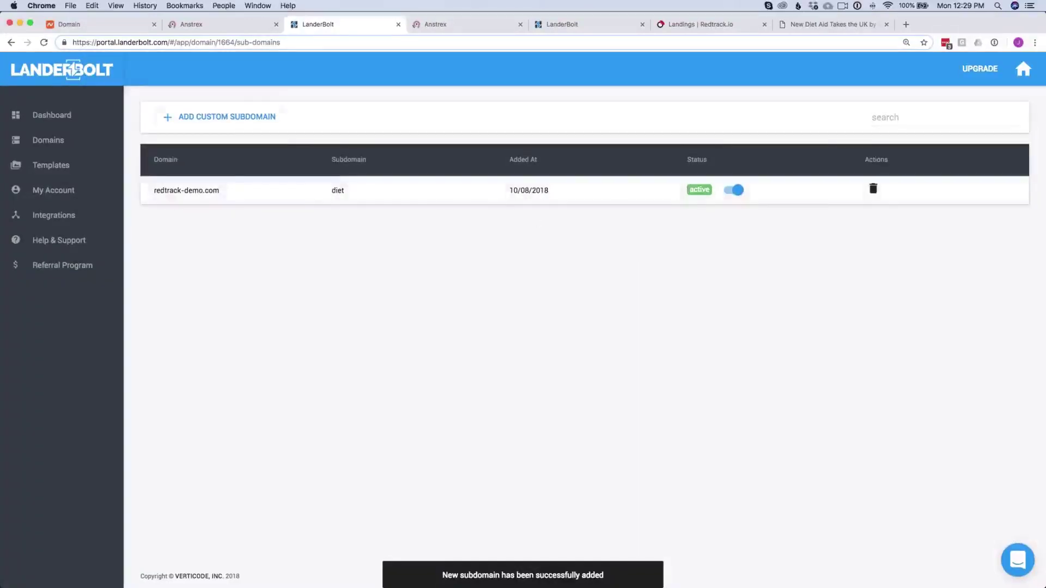
Add a custom subdomain named bitcoin to redtrack-demo.com
click(267, 116)
click(423, 316)
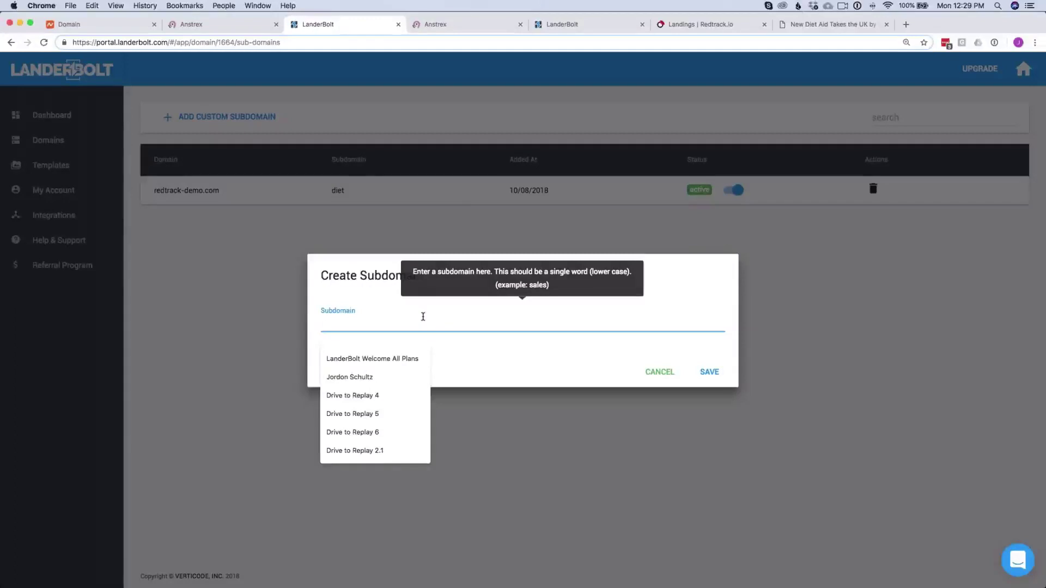
text(bit)
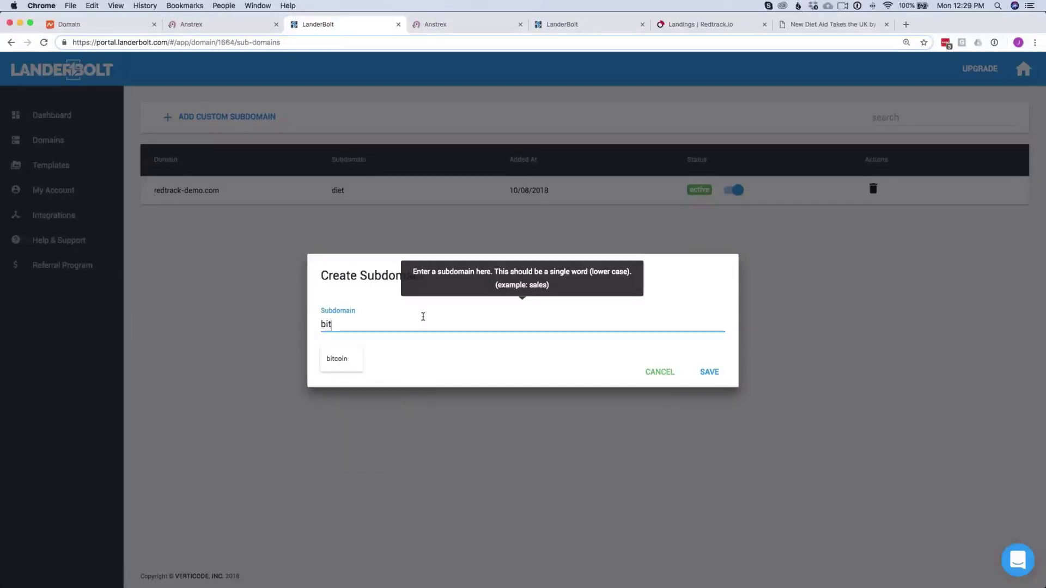
text(coin)
click(708, 371)
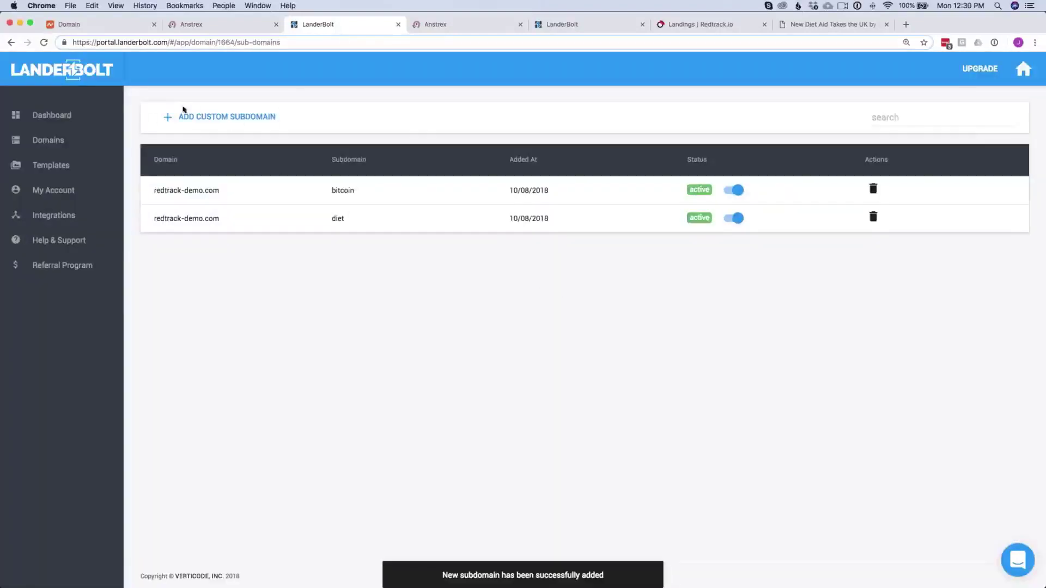
Add a custom subdomain named skincare to redtrack-demo.com
click(184, 114)
click(518, 319)
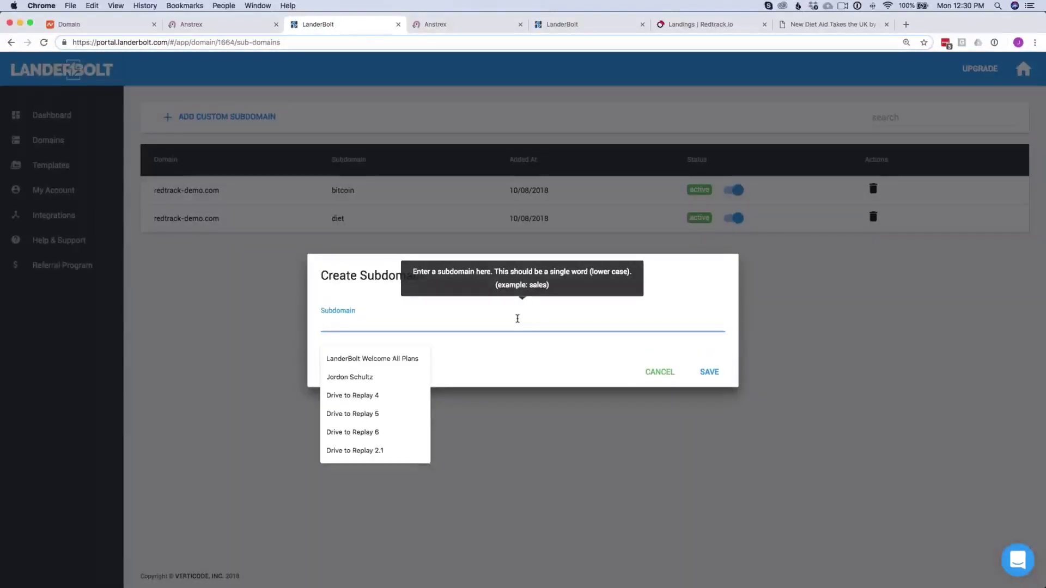
text(skincare)
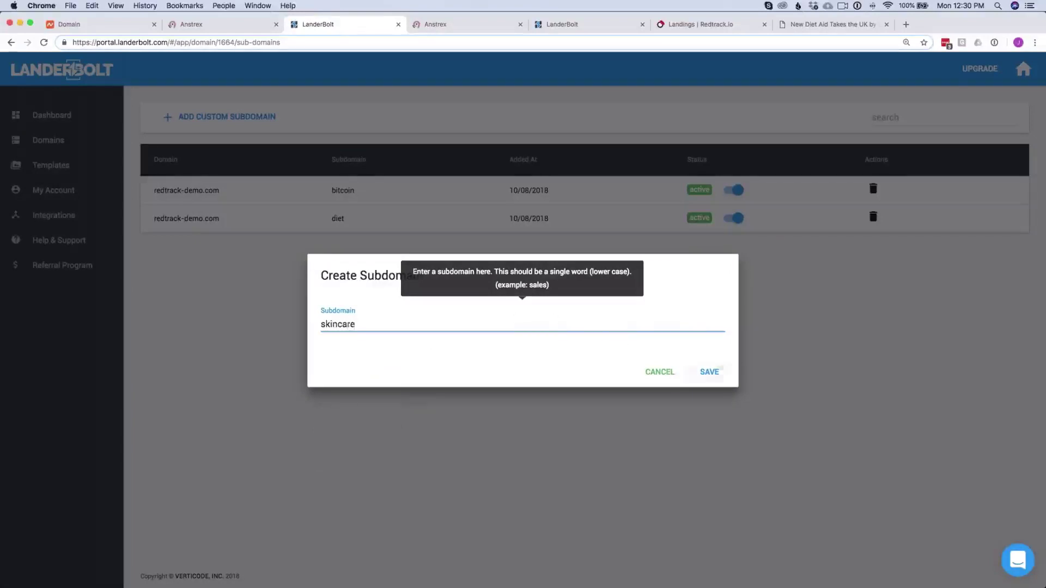
click(709, 372)
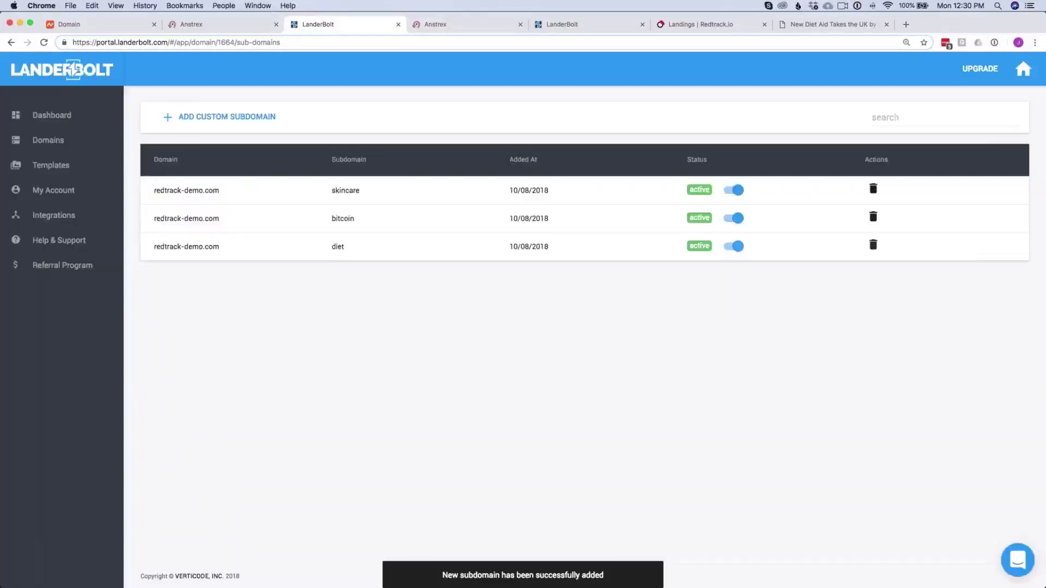
Add a custom subdomain named flashlight to redtrack-demo.com
click(256, 119)
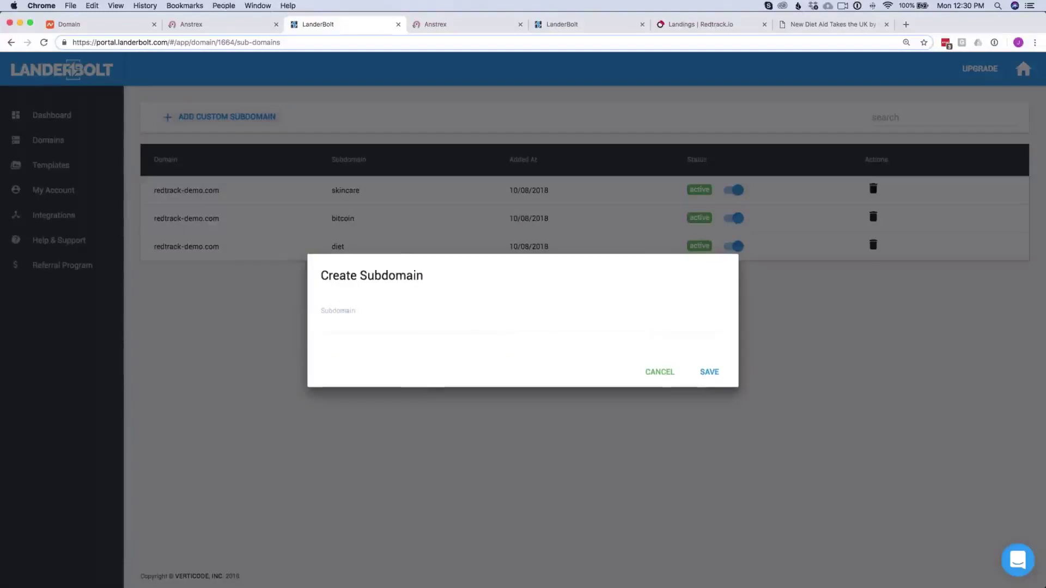
click(507, 330)
text(f)
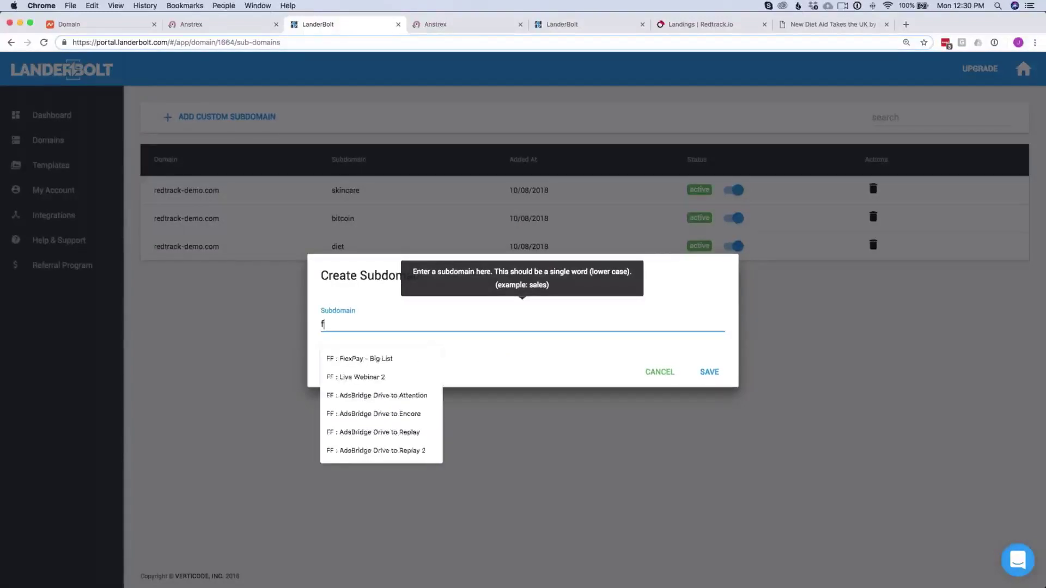
text(lashl)
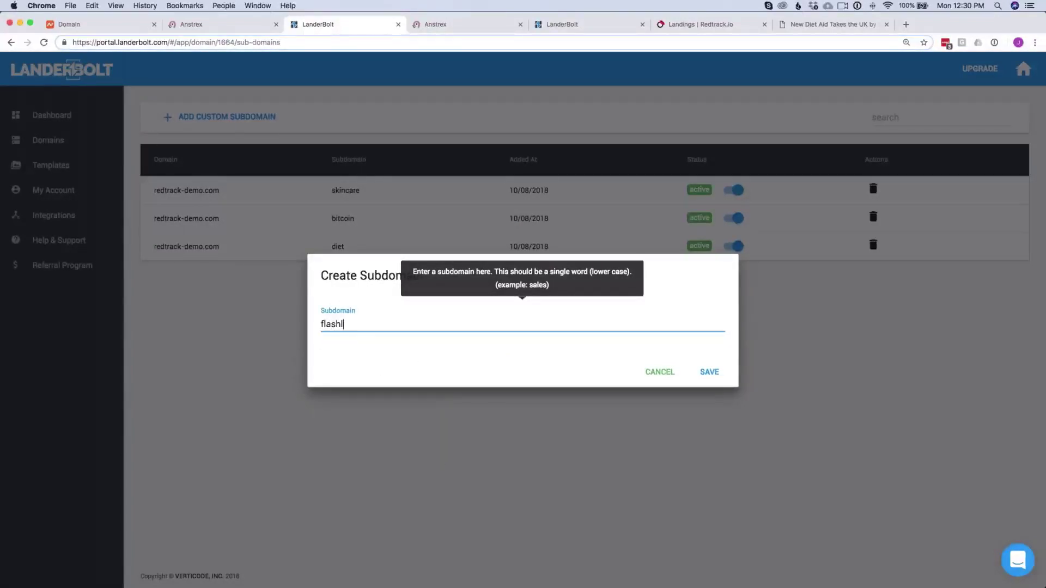
text(ight)
click(716, 369)
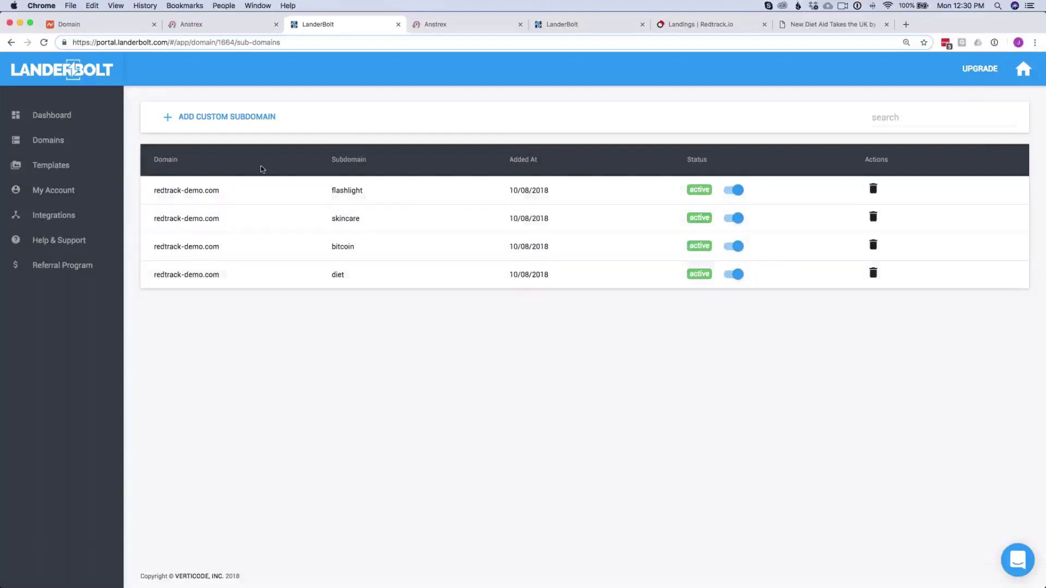
Deactivate redtrack-demo.com in the domain list and reactivate it
click(70, 145)
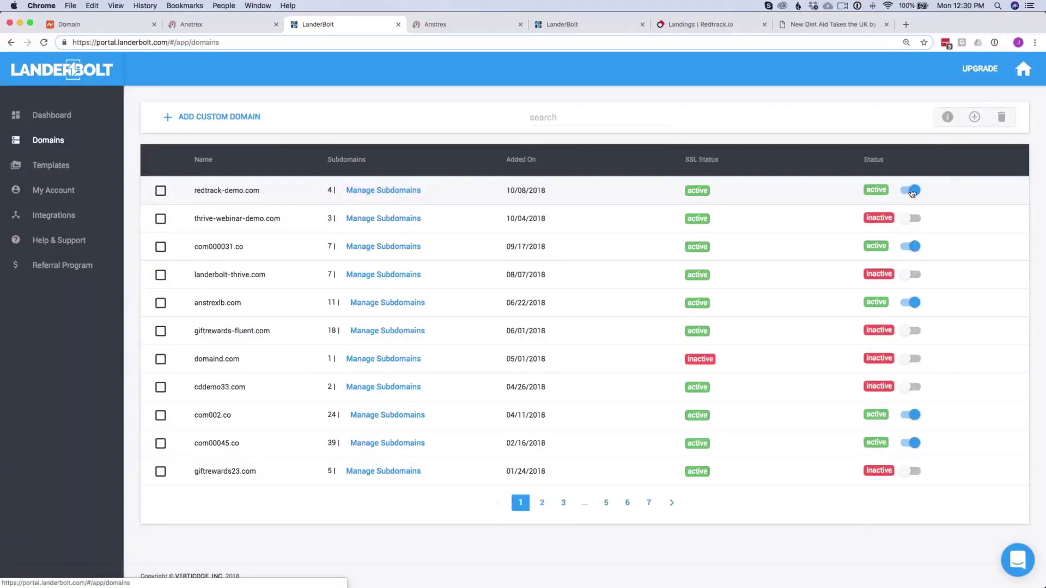
click(913, 192)
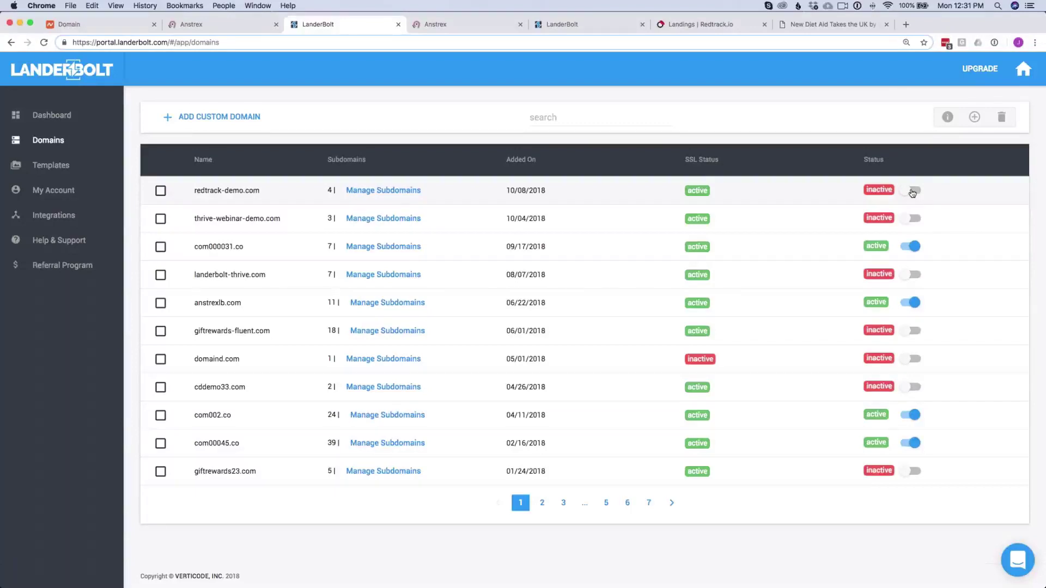
click(912, 191)
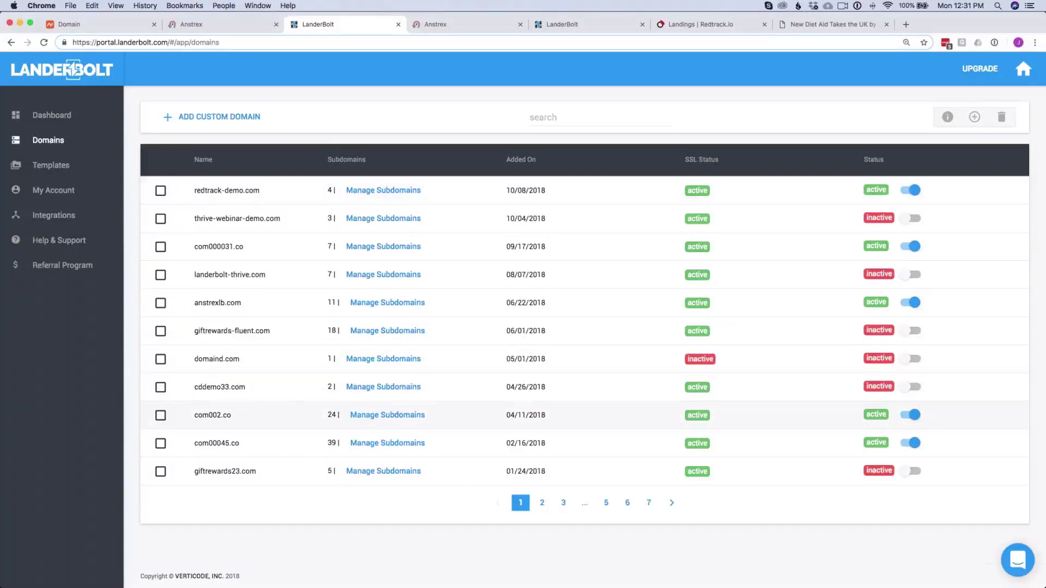
View the subdomains of com002.co and return to the domain list
double_click(200, 417)
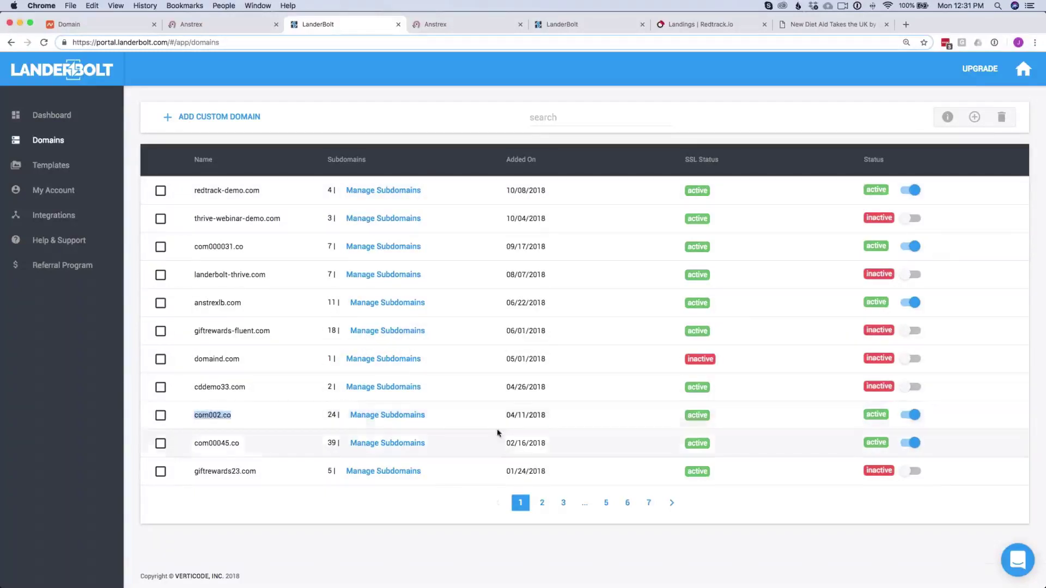
click(422, 416)
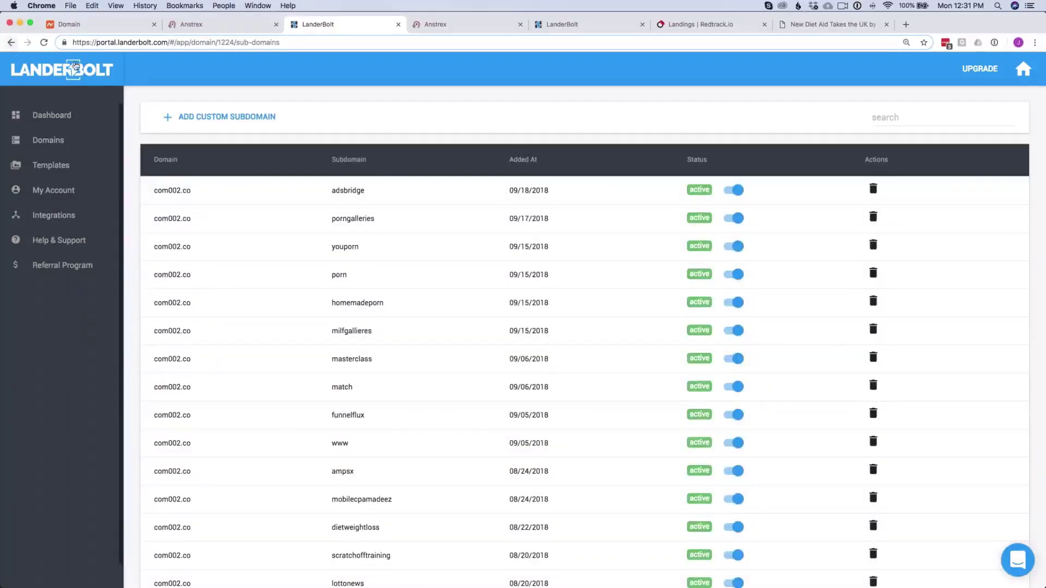
click(11, 42)
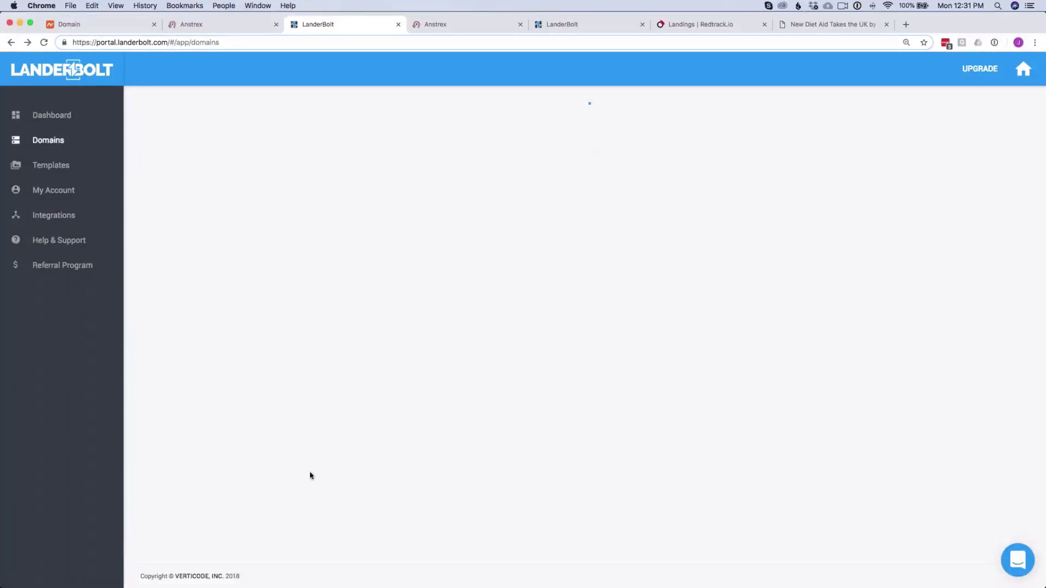
Look through the subdomains of com00045.co and return to the domain list
click(396, 442)
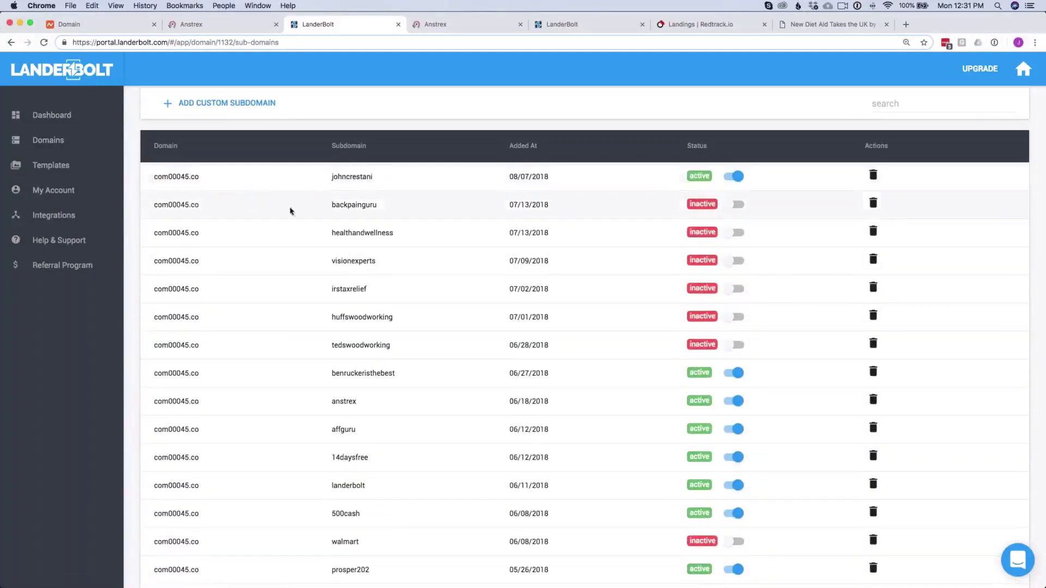
scroll(418, 394, down, 5)
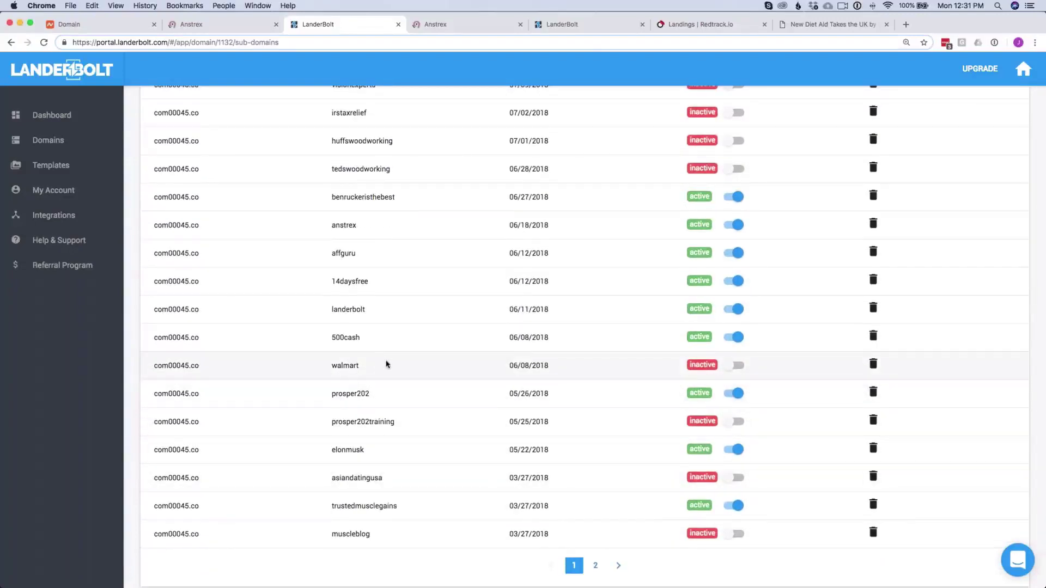
scroll(387, 365, up, 5)
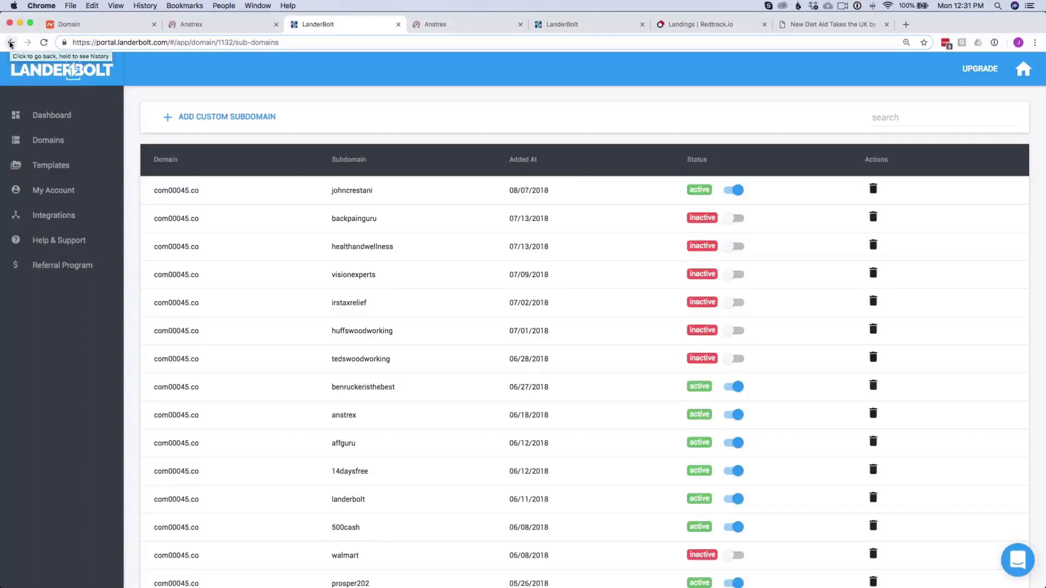
click(10, 44)
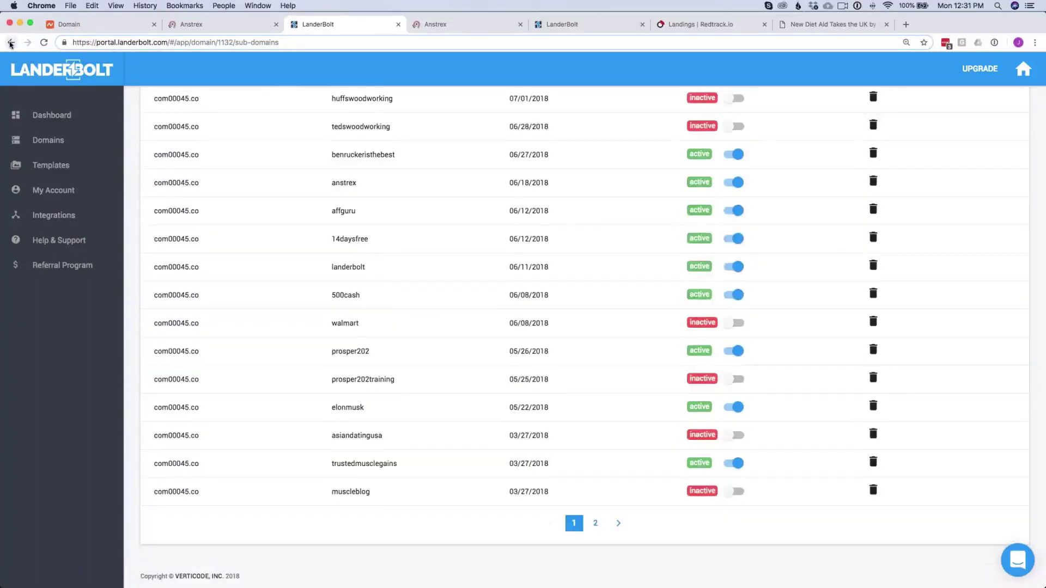
click(10, 44)
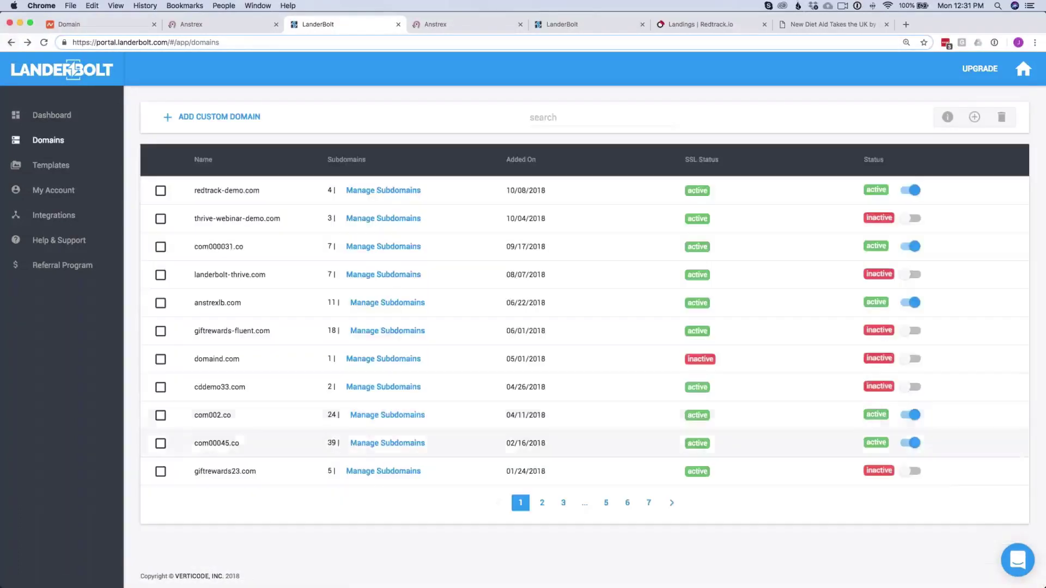
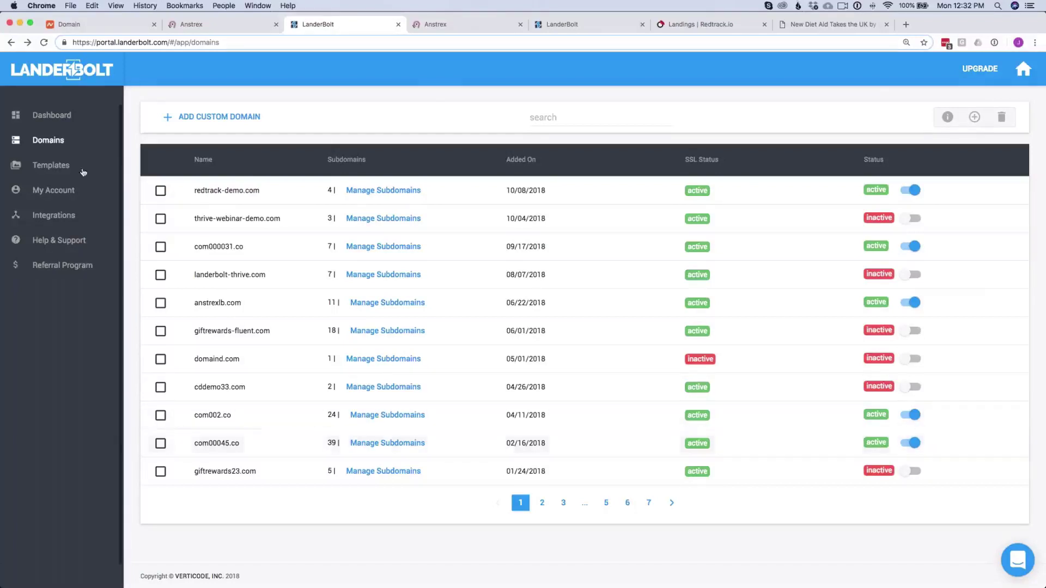
Start a new landing page from the Blank Page template in the Other template category
click(57, 165)
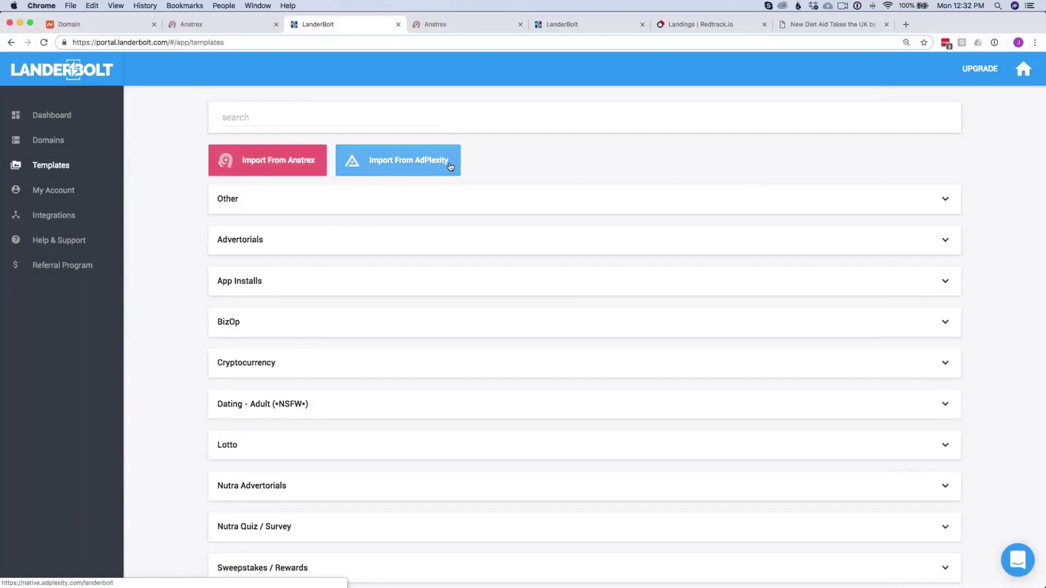
click(299, 211)
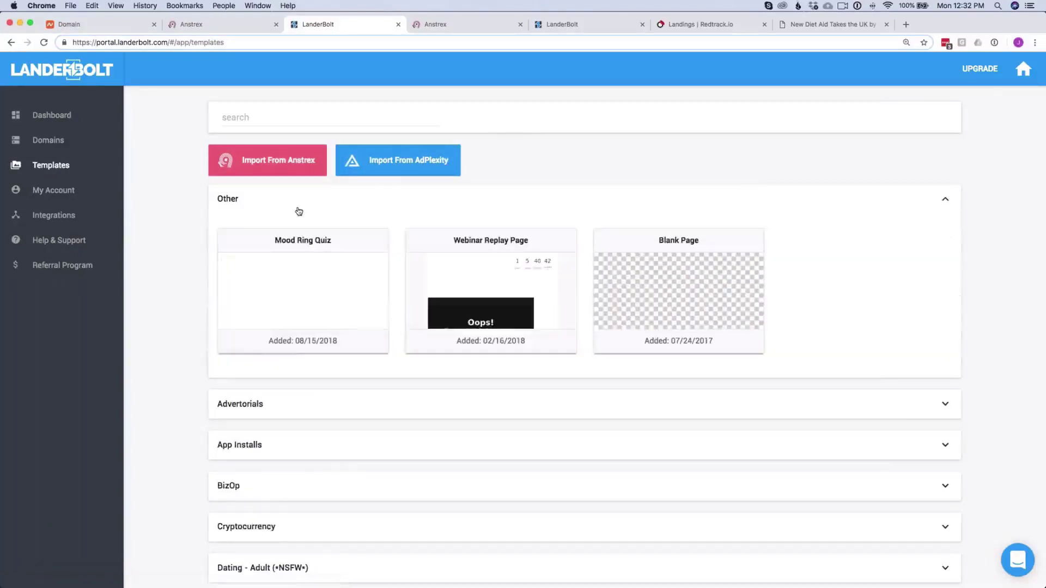
mouse_move(689, 287)
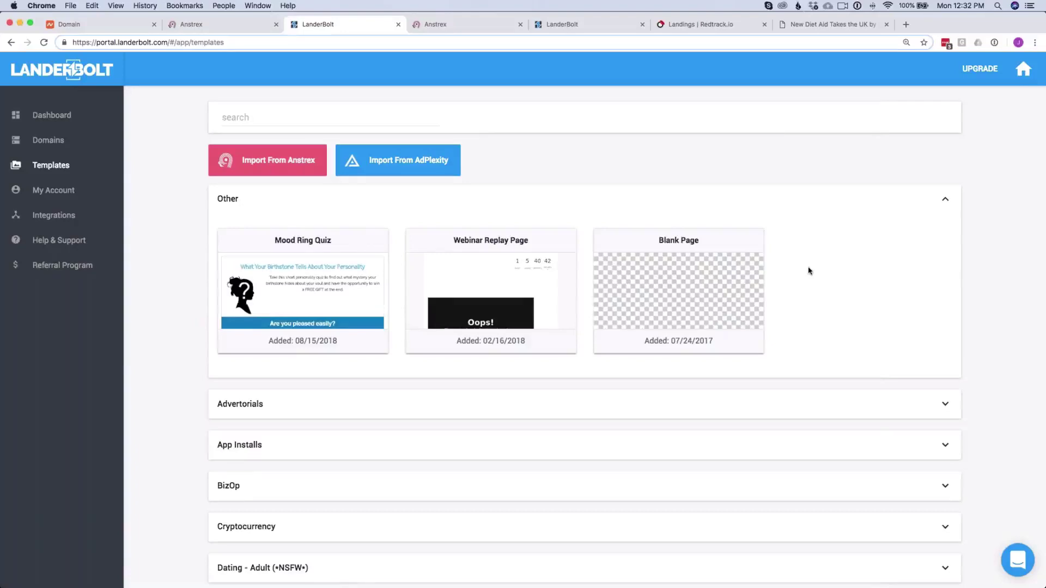
click(748, 285)
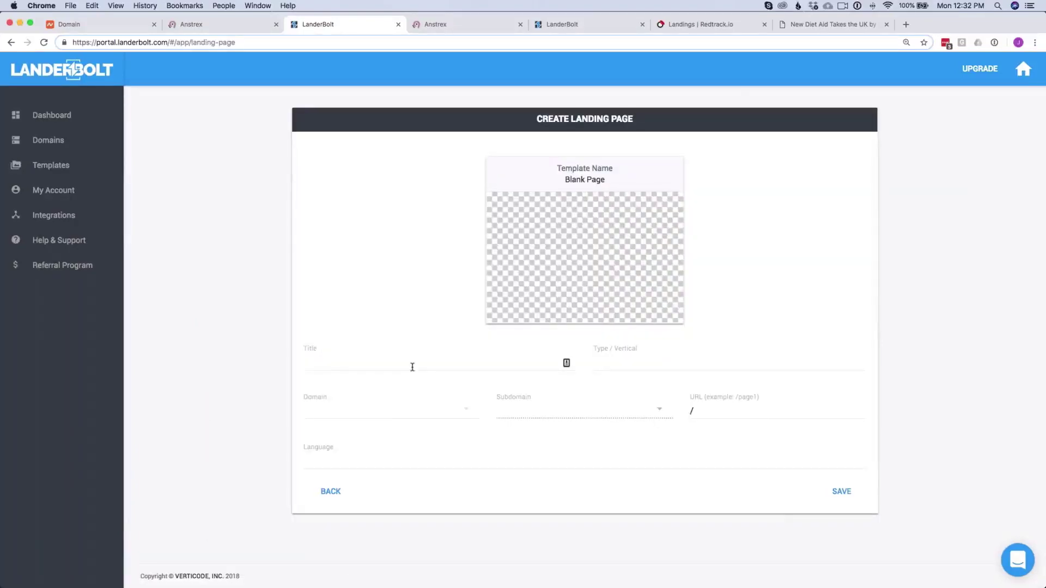
Title the landing page gfegeg, assign it to redtrack-demo.com with the diet subdomain, and save it
click(412, 368)
text(plyqq)
click(407, 413)
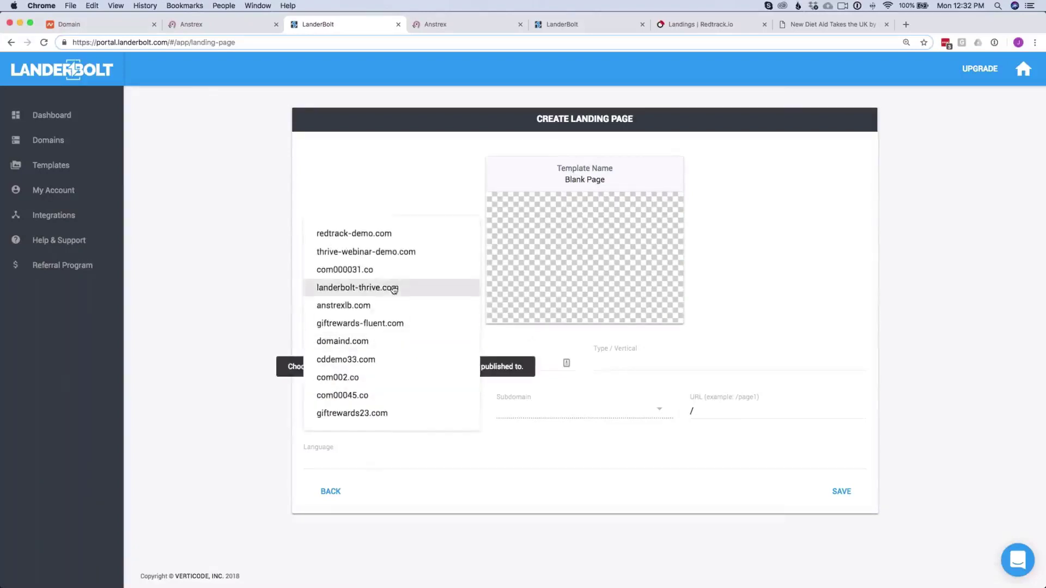
click(411, 233)
click(576, 416)
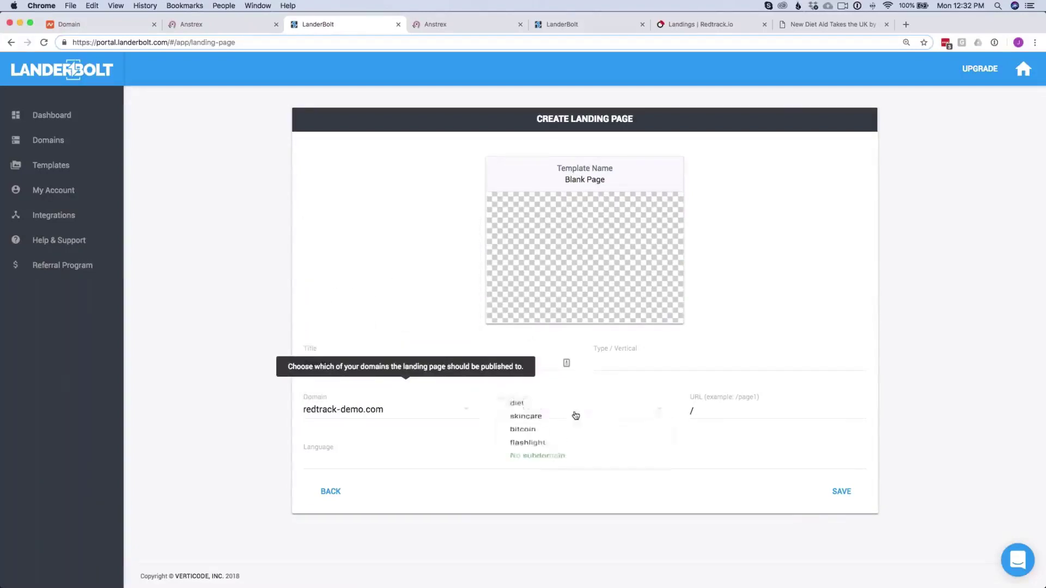
click(572, 403)
click(719, 410)
key(Tab)
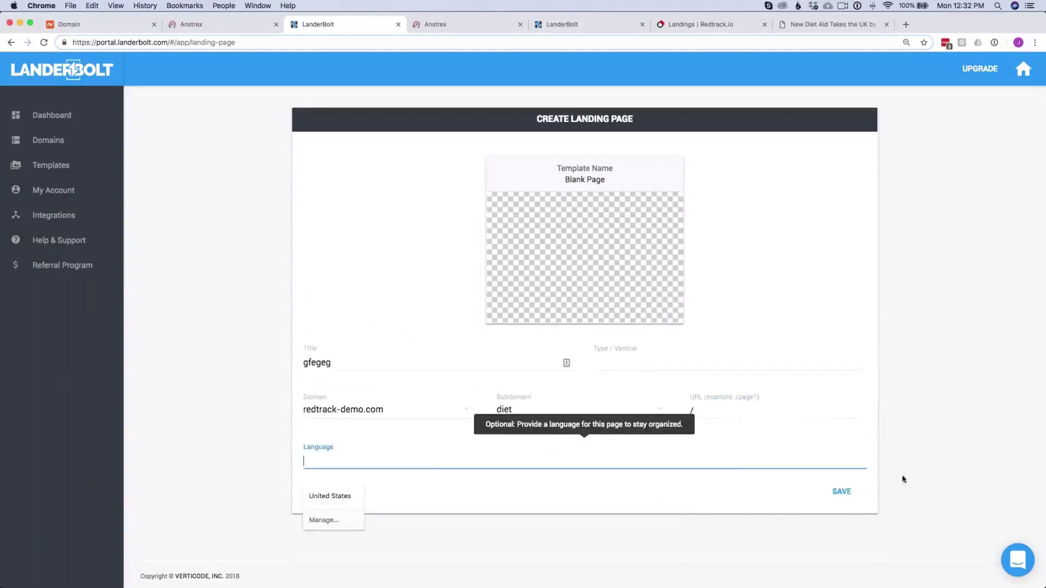
click(841, 492)
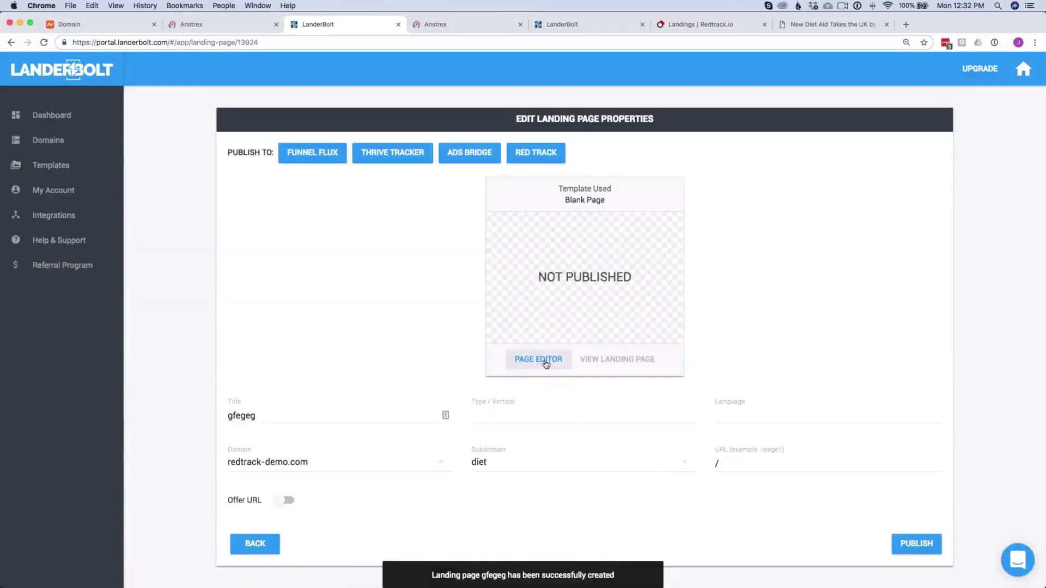
Open the new gfegeg landing page in the page editor and display its HTML code editor
click(546, 364)
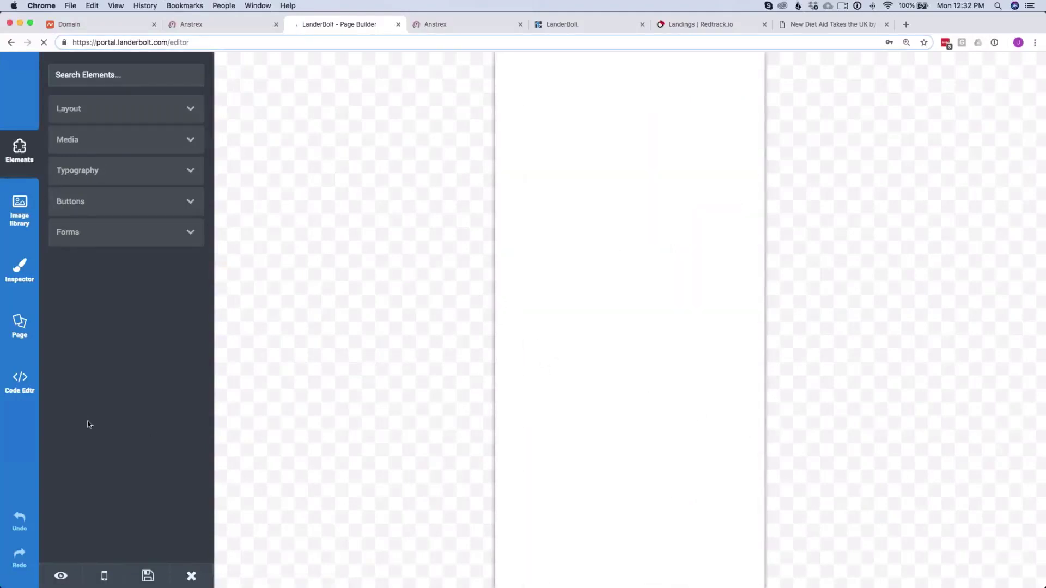
click(19, 383)
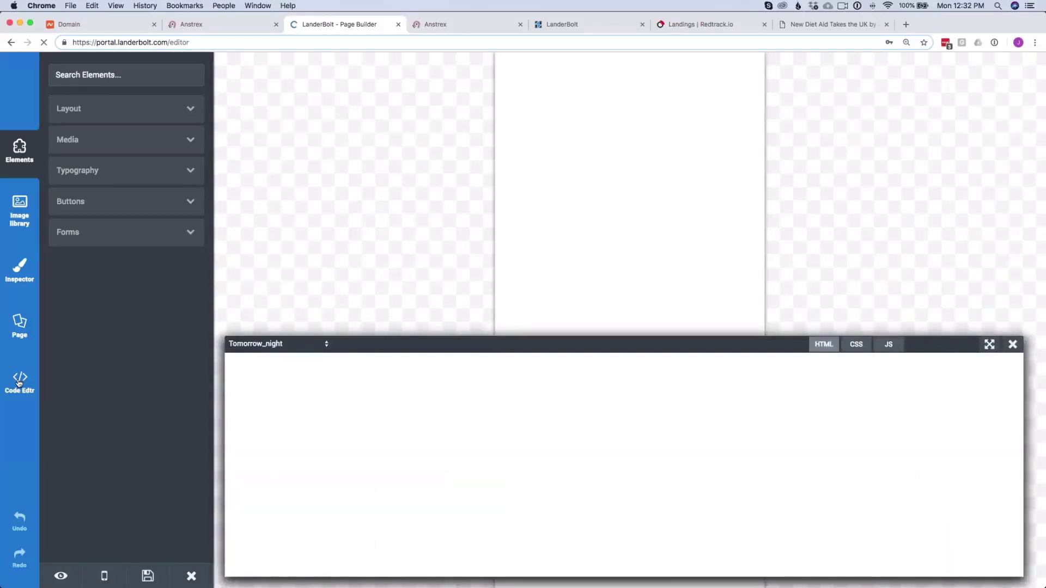
Look at the blank page's JS and HTML code, close the code editor, and leave the page editor
click(888, 344)
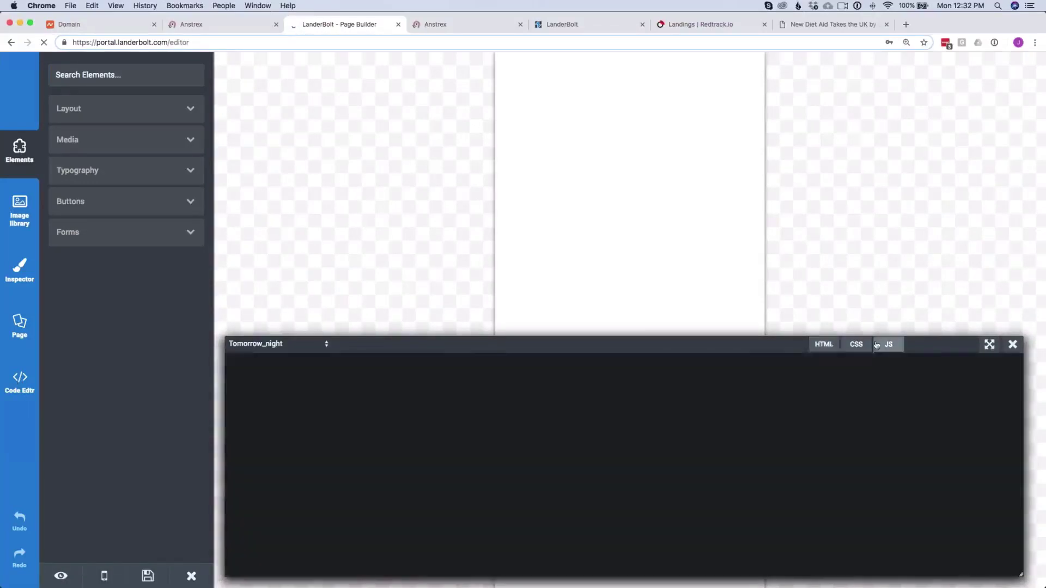
click(824, 345)
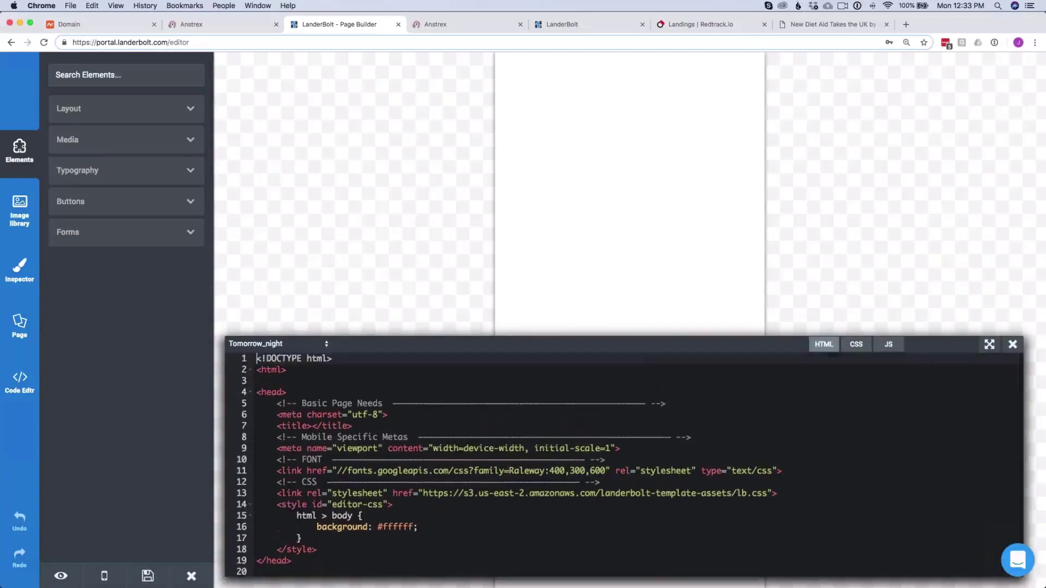
click(1014, 345)
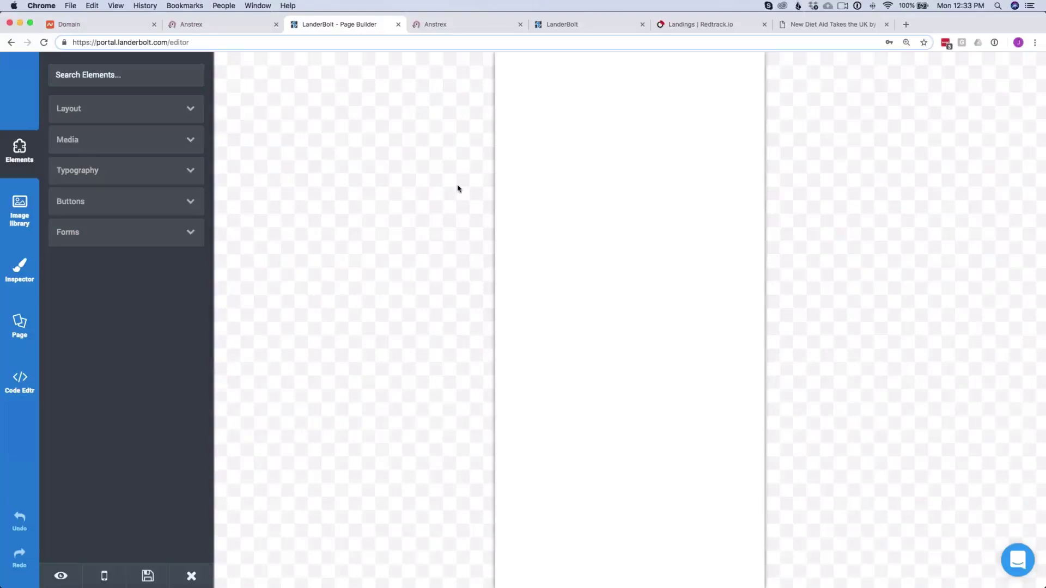
click(14, 45)
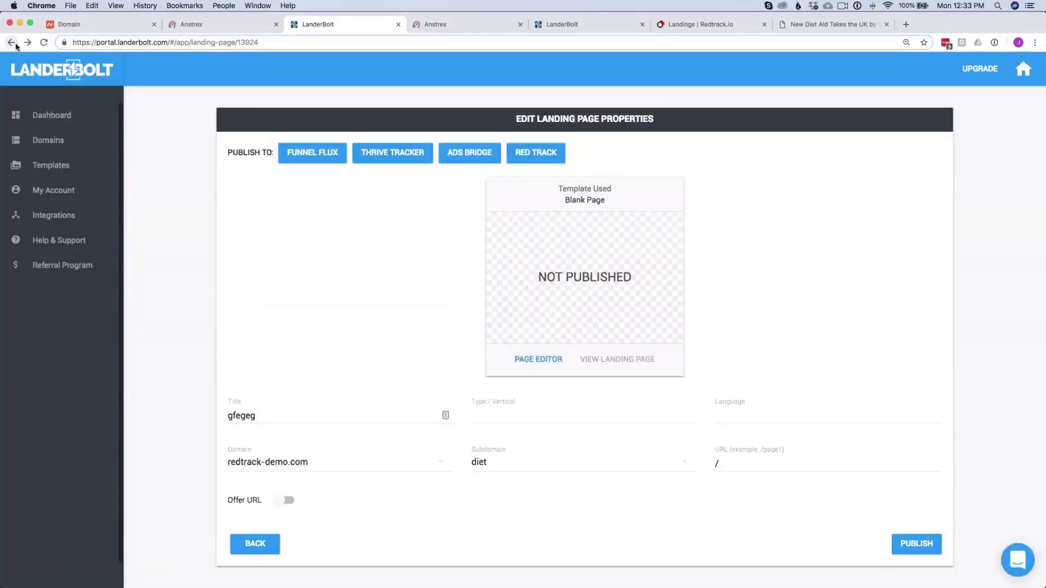
click(13, 44)
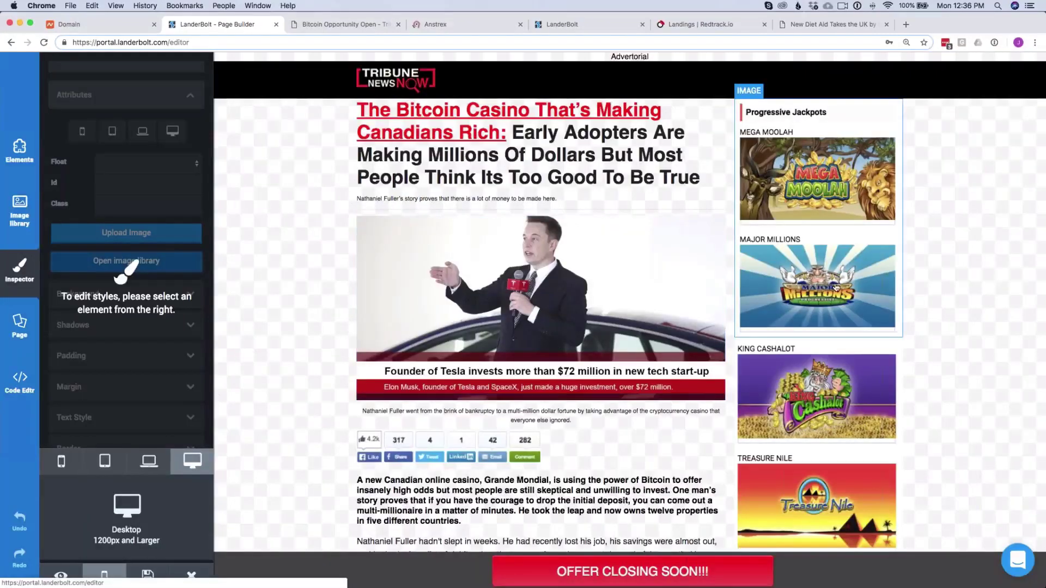
Select the Bitcoin casino page's headline, and close the page builder with the page saved
click(517, 160)
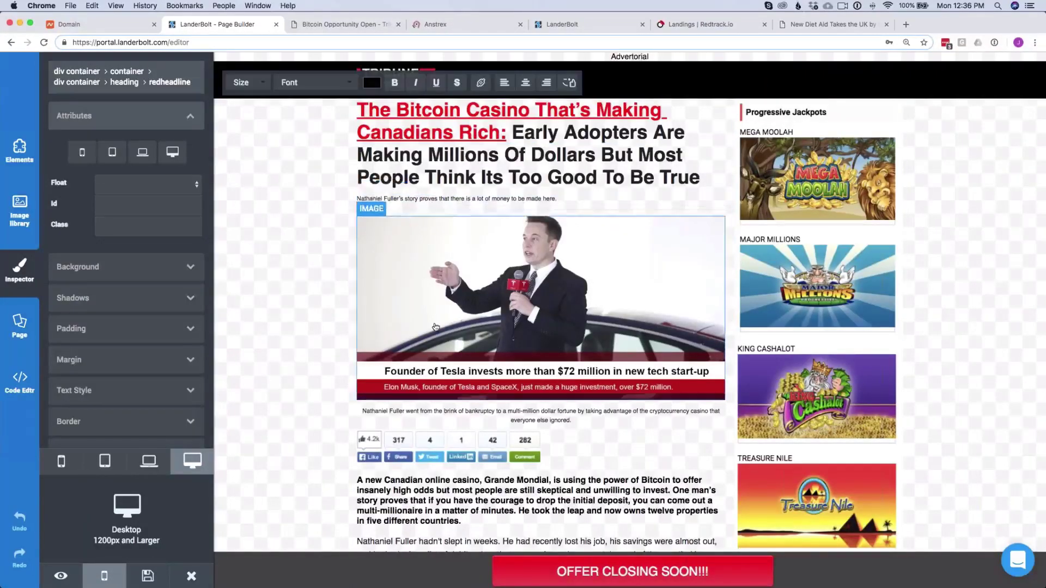
click(189, 576)
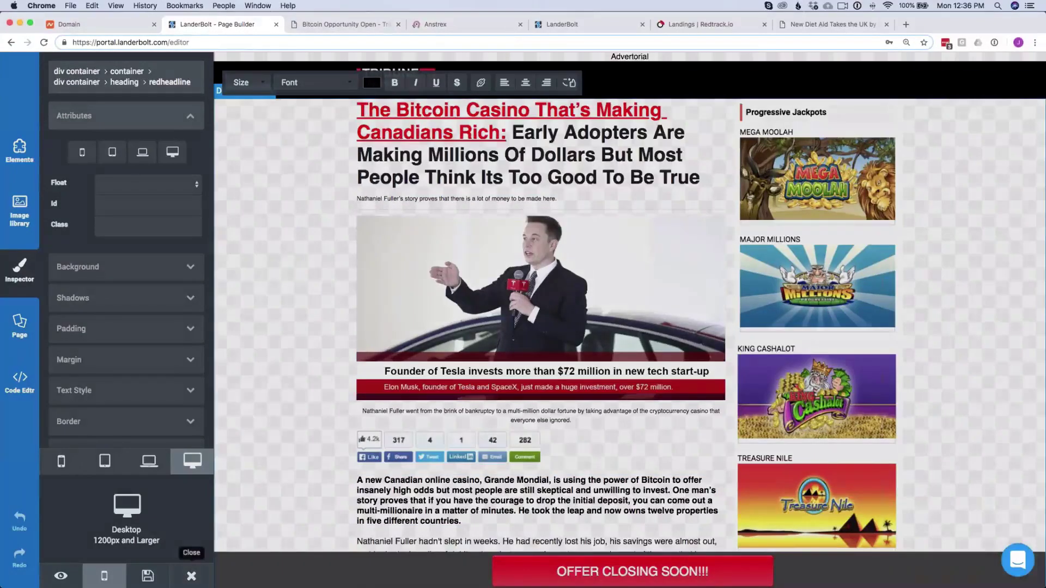
click(514, 126)
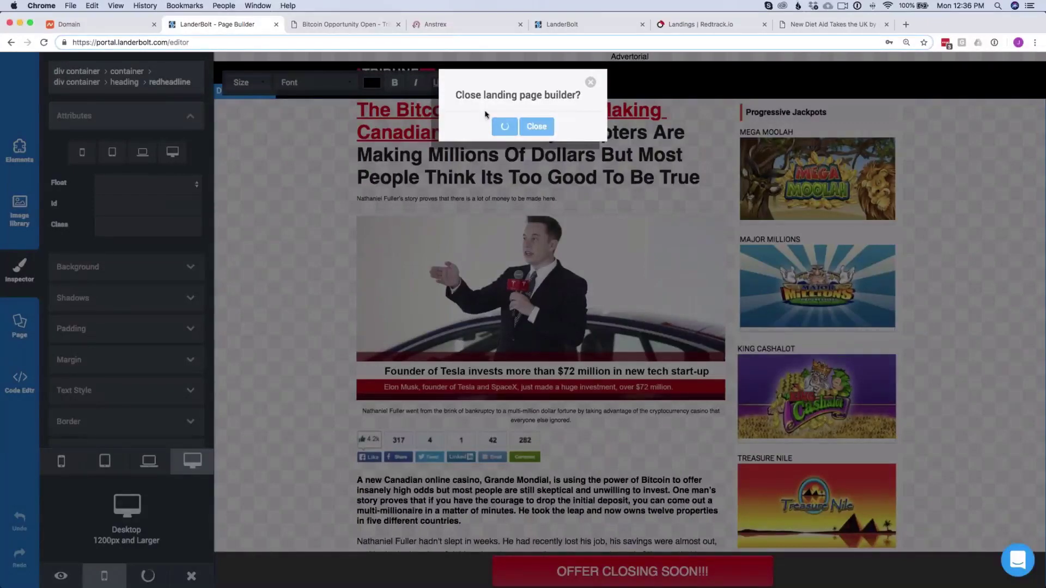
Look at the healthreports24.com advertiser's other landing pages in Anstrex and close the Anstrex page
click(521, 29)
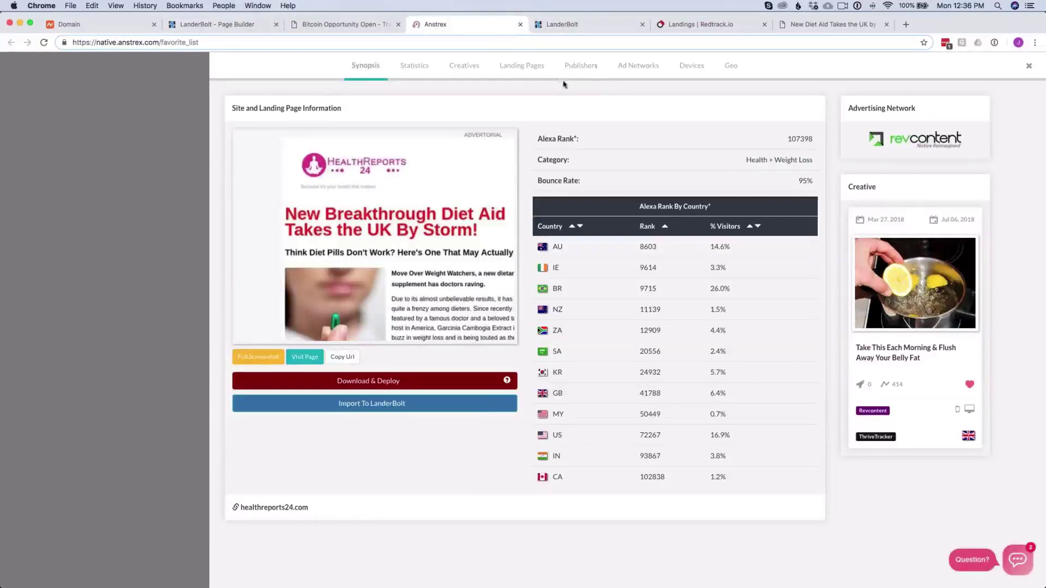
click(521, 66)
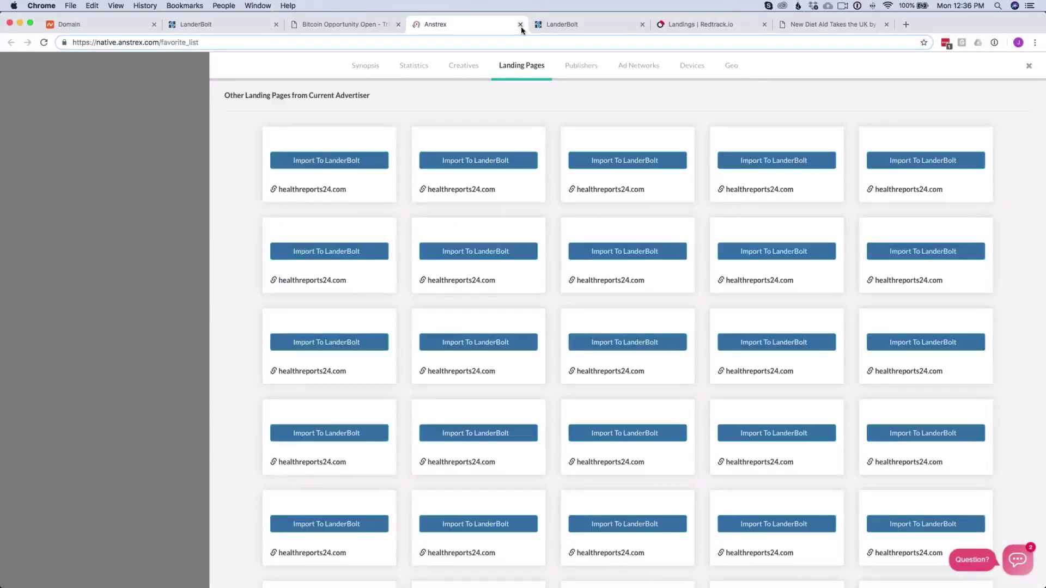
click(521, 26)
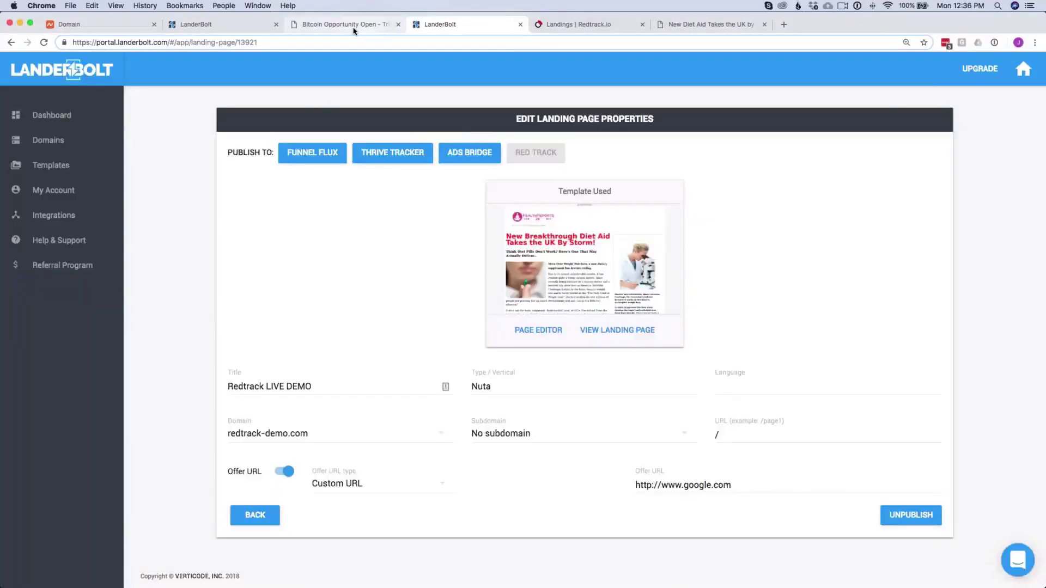
View the live page at redtrack-demo.com/1, and publish Bitcoin_redtrack_Demo version 2 to Red Track from LanderBolt
click(353, 25)
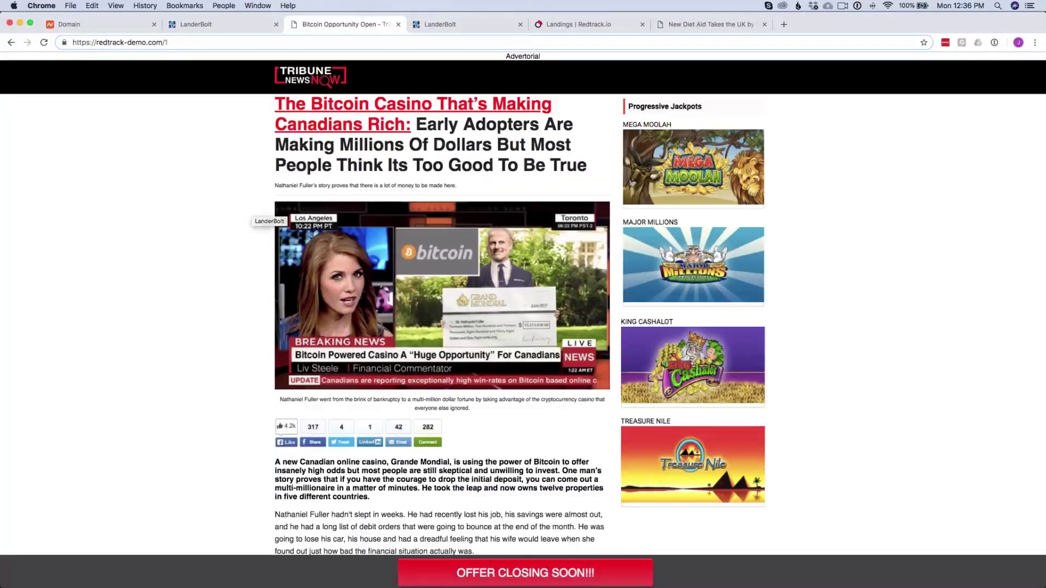
click(196, 24)
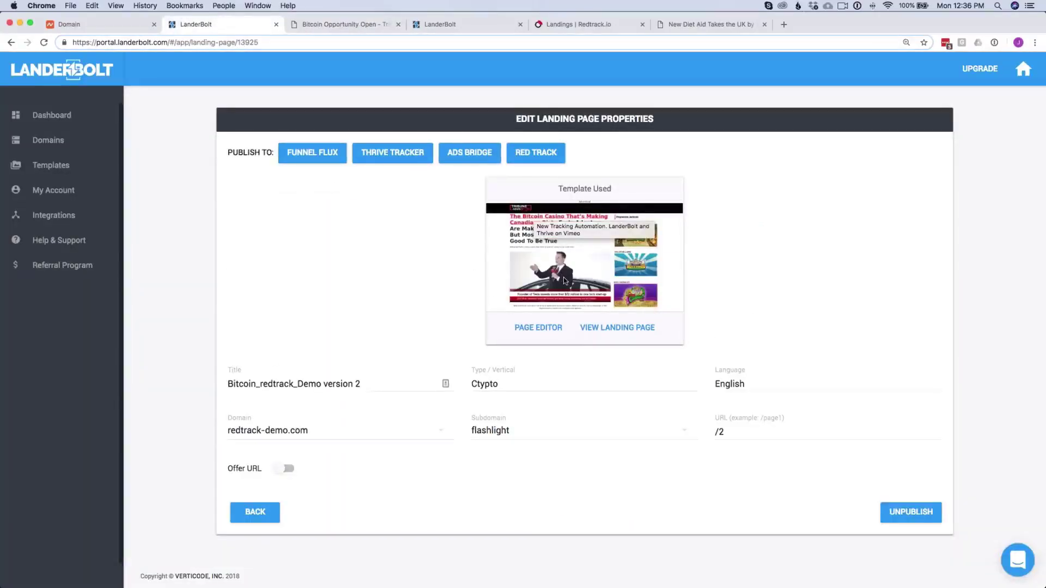
click(526, 155)
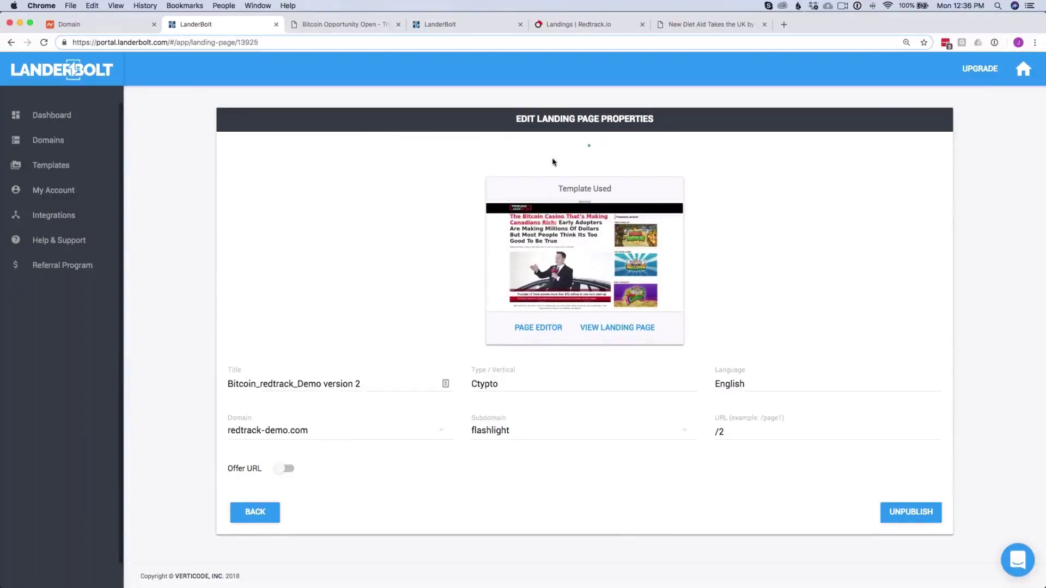
Open the properties of the Bitcoin_redtrack_Demo landing page from the dashboard and publish it to Red Track
click(56, 117)
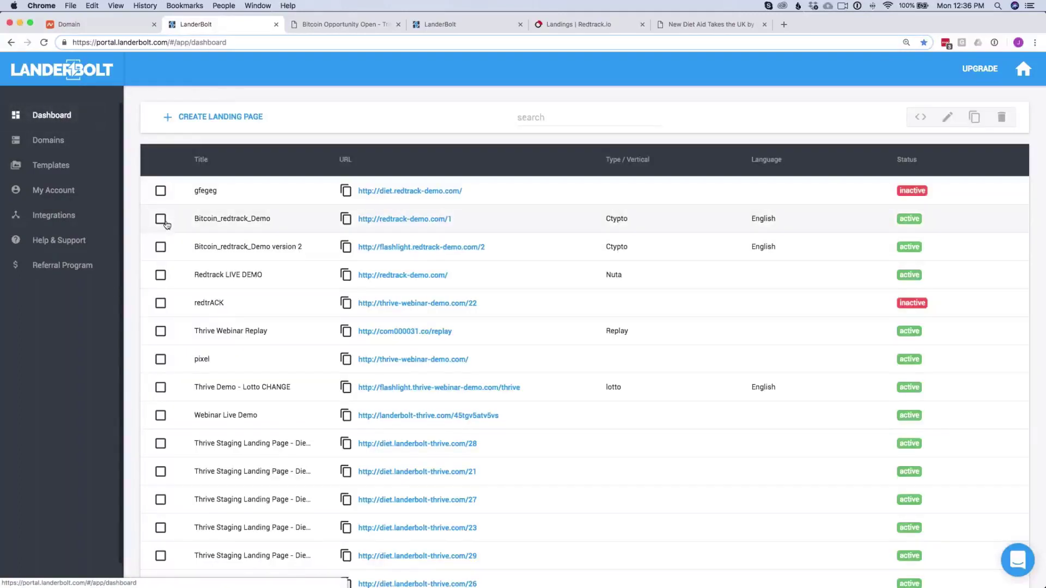
click(161, 219)
click(949, 116)
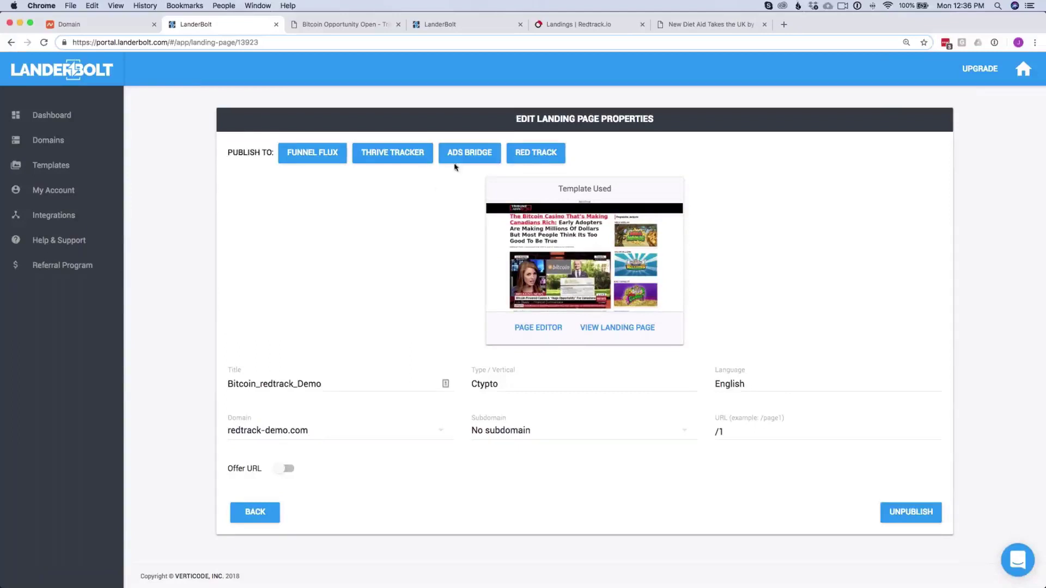
click(536, 153)
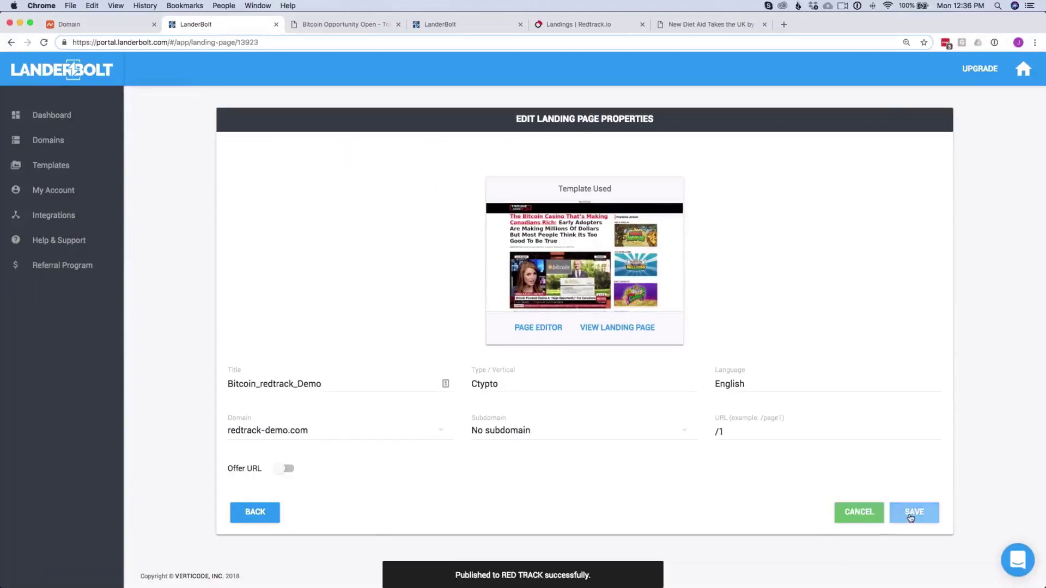
Switch to RedTrack, refresh the landers list, close the New Diet Aid page, and select the two Bitcoin_redtrack_Demo landers
click(592, 25)
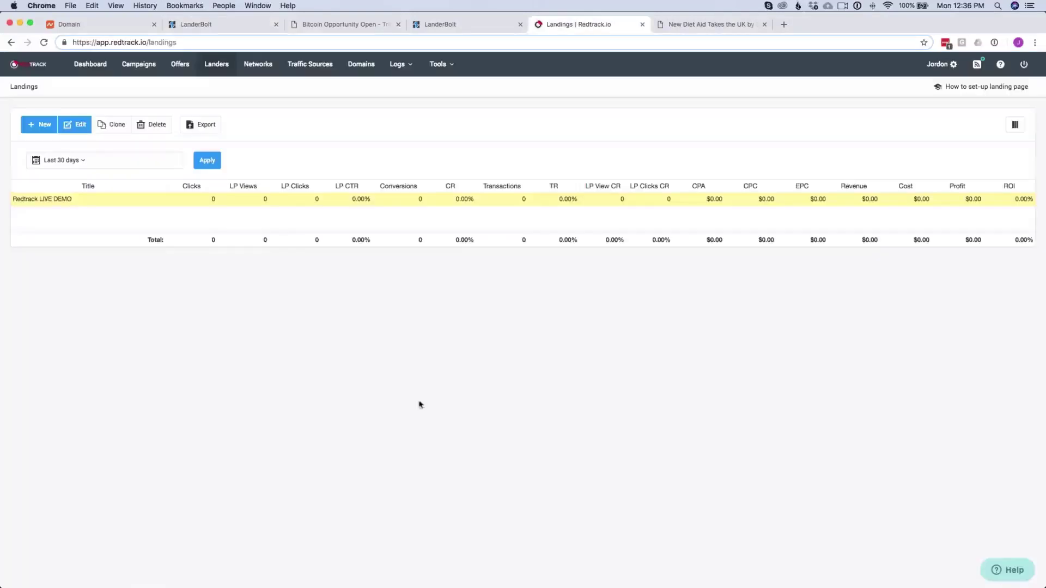
key(super+r)
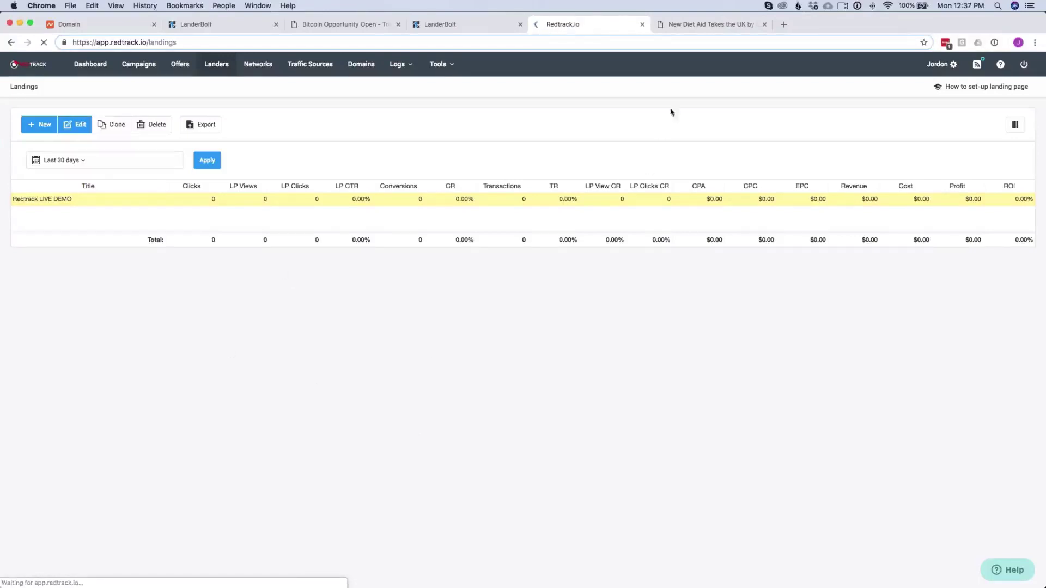
click(764, 24)
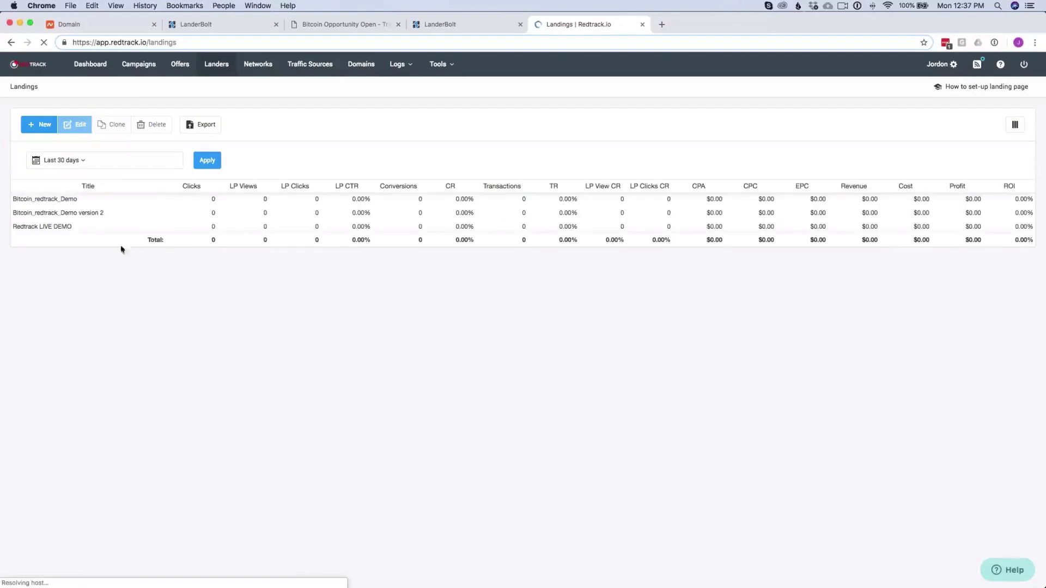
click(115, 213)
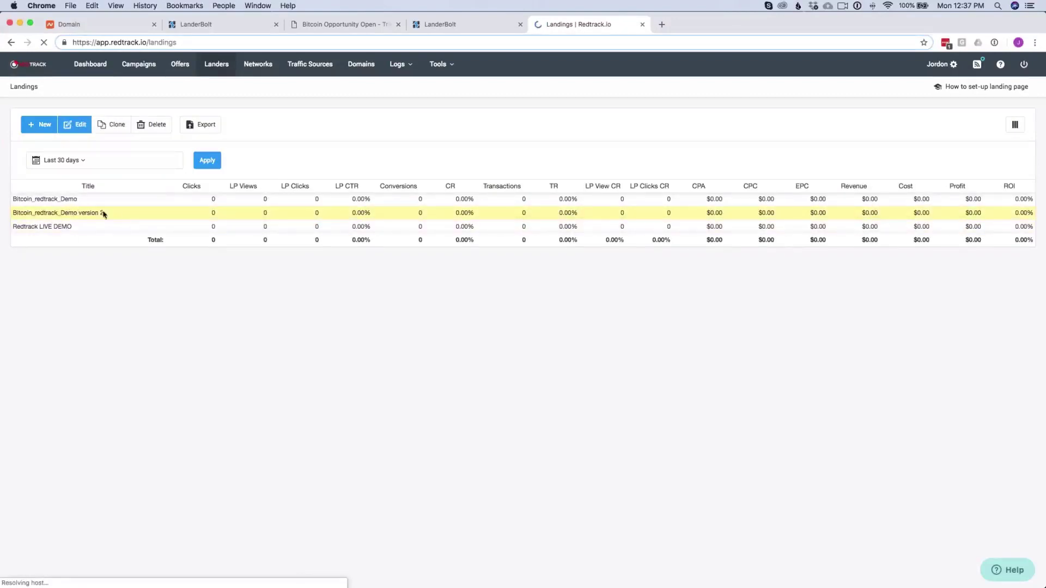
click(84, 200)
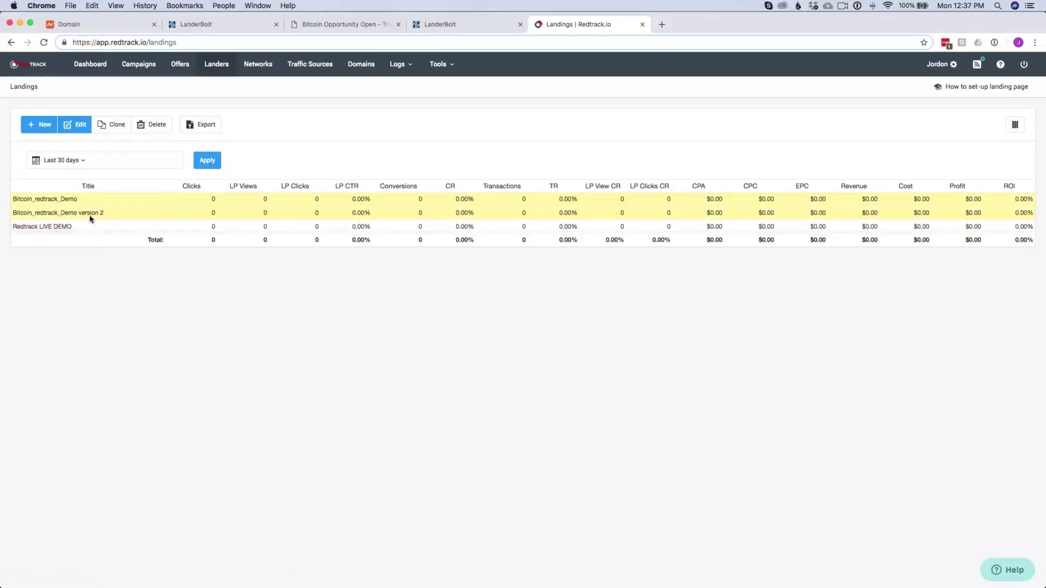
Return to the LanderBolt dashboard, open Bitcoin_redtrack_Demo's live URL, and compare it with the already opened copy
click(453, 27)
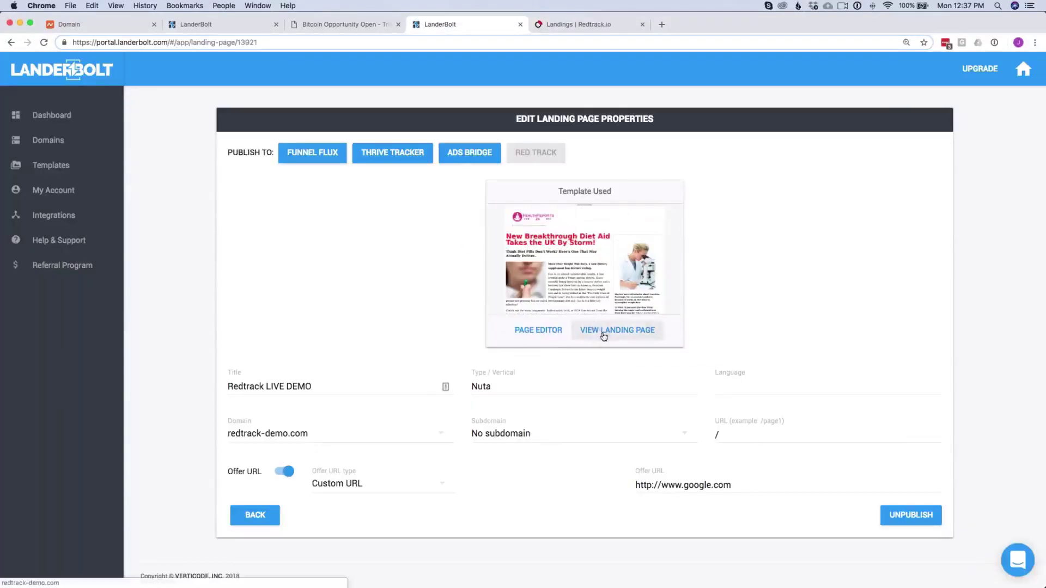
click(52, 115)
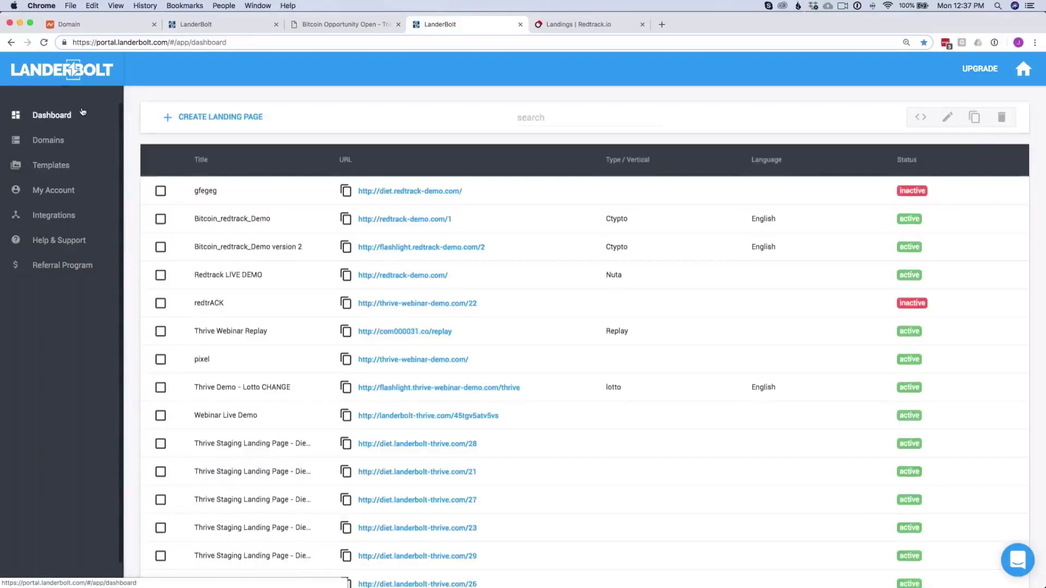
click(403, 219)
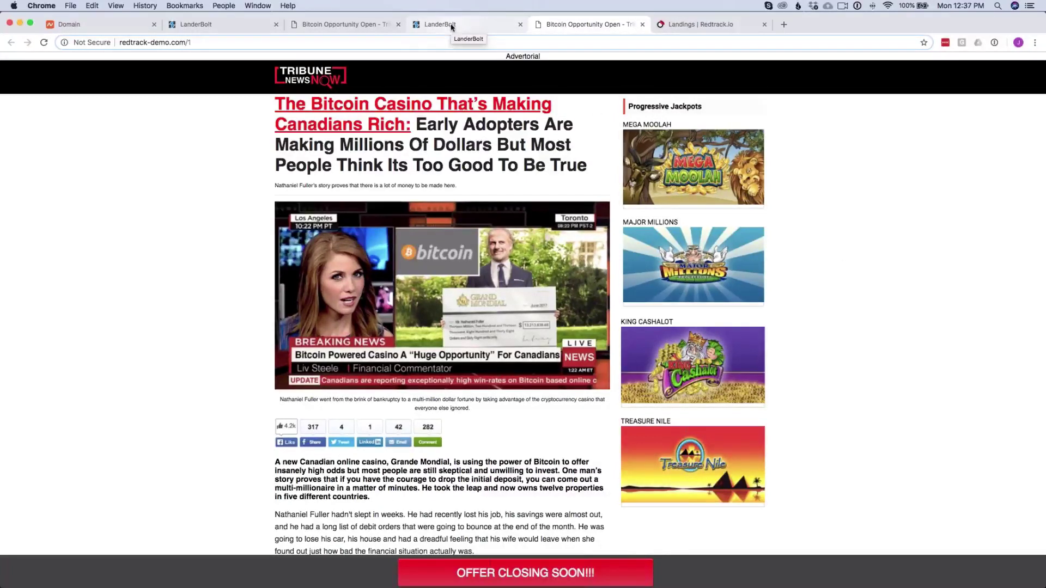
click(374, 27)
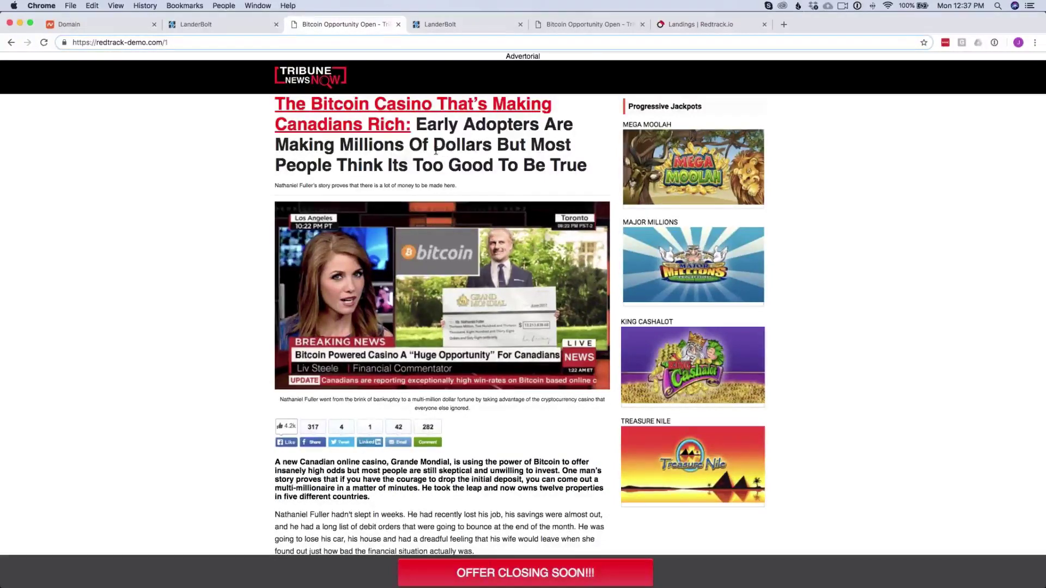
Enable the offer URL for Bitcoin_redtrack_Demo, try the ThriveTracker Click URL type, switch to Custom URL, and clear the offer URL
click(207, 24)
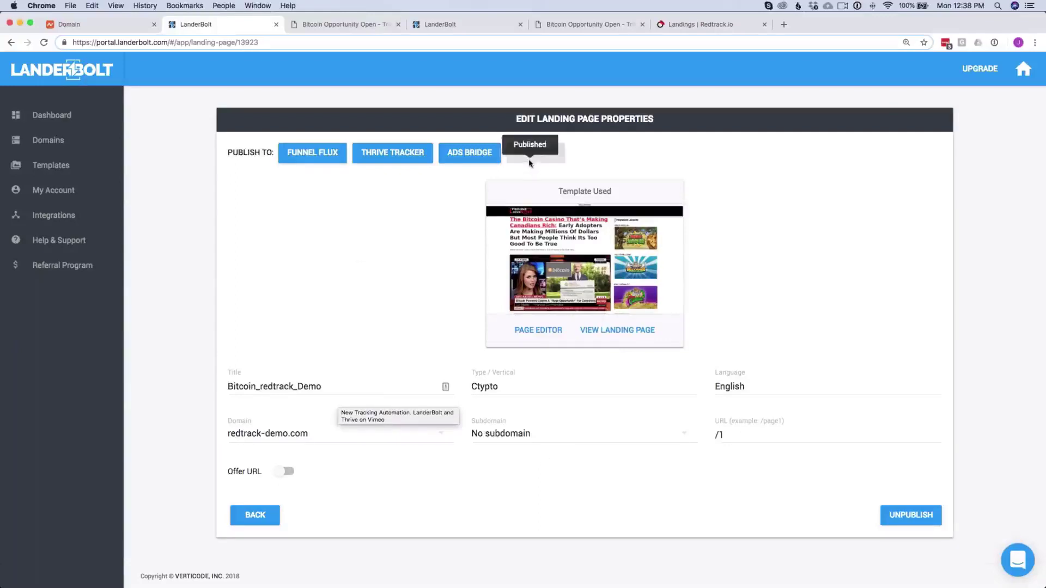
click(284, 471)
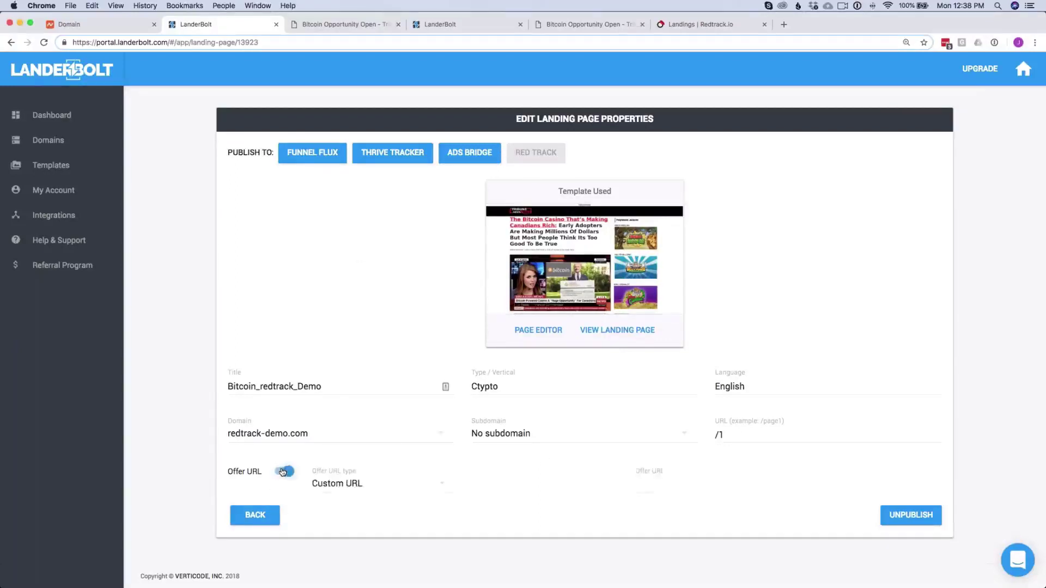
click(358, 485)
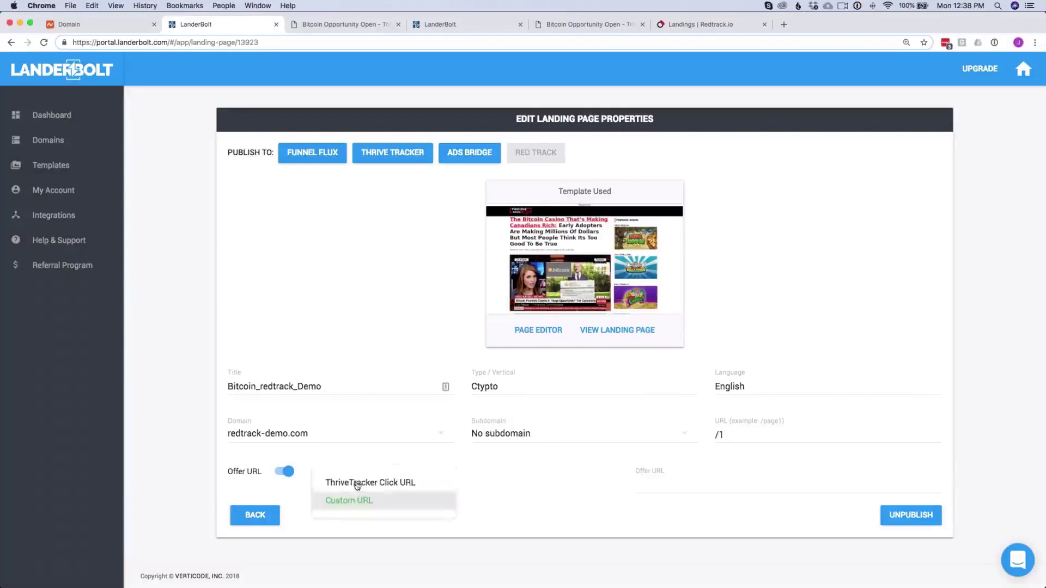
click(396, 483)
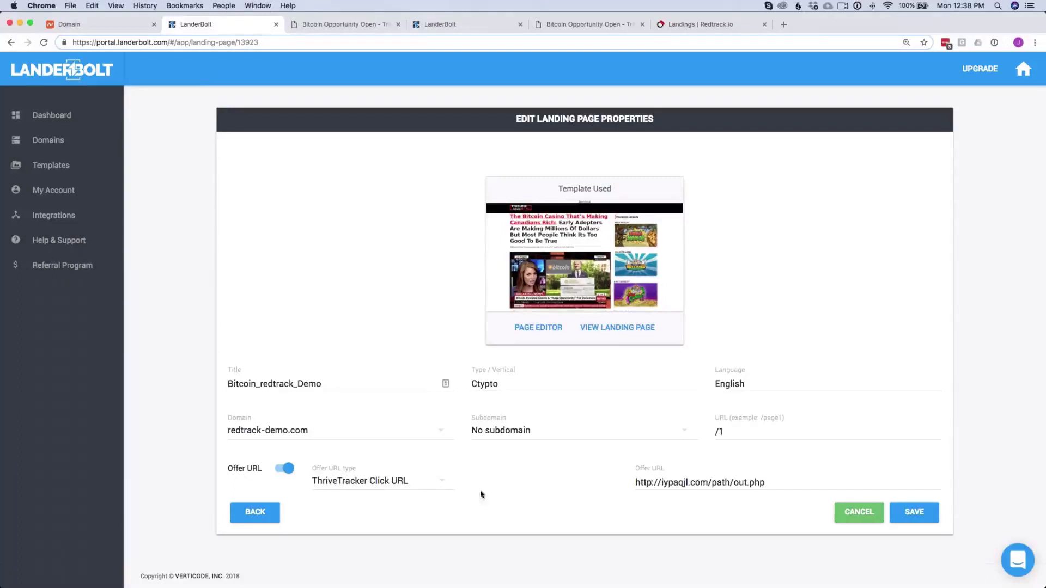
click(398, 493)
click(391, 497)
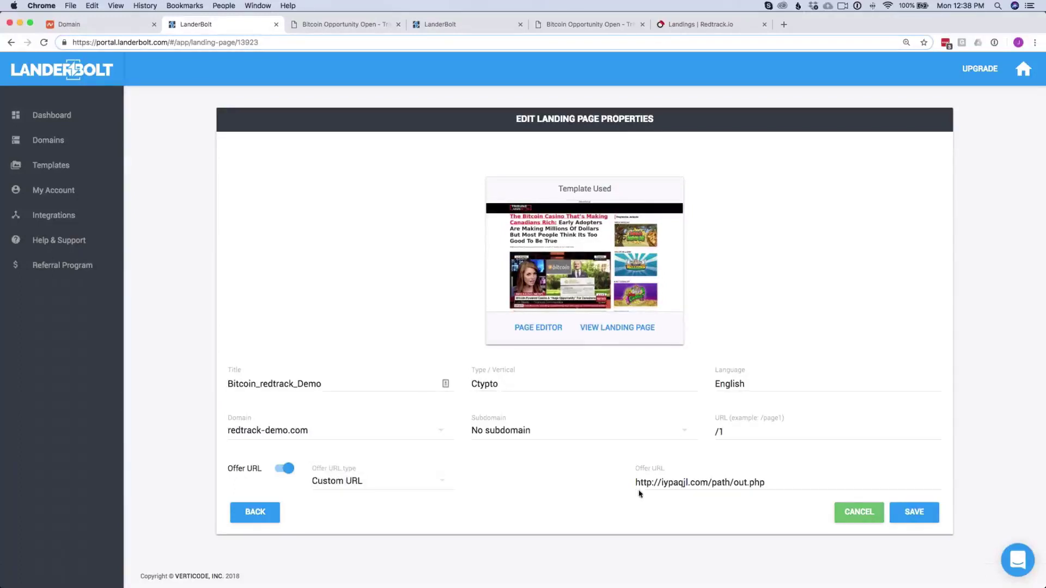
double_click(673, 483)
key(super+a)
key(BackSpace)
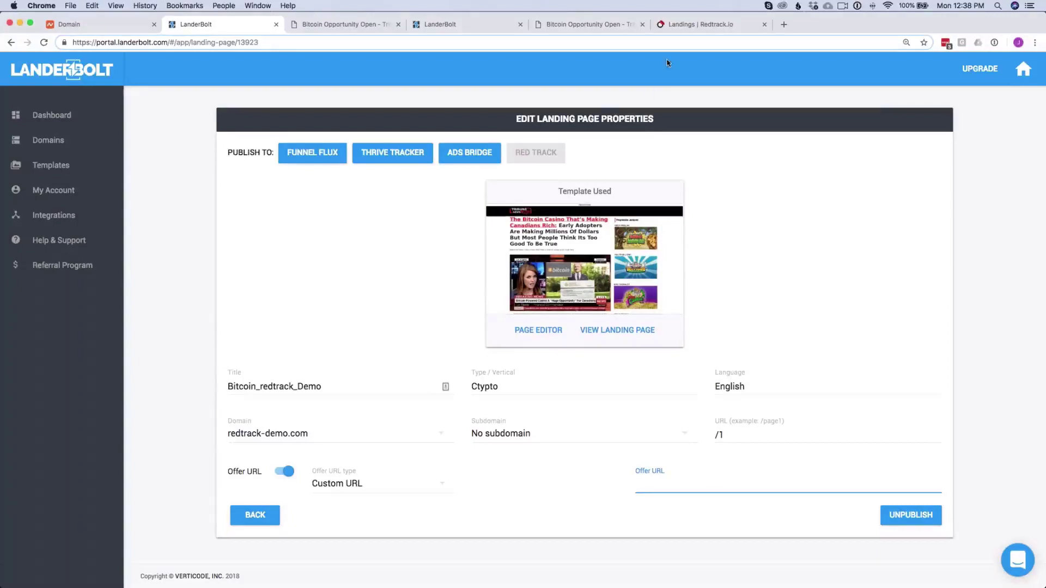
Check the landers list in RedTrack, and close the duplicate live page of redtrack-demo.com/1
click(680, 31)
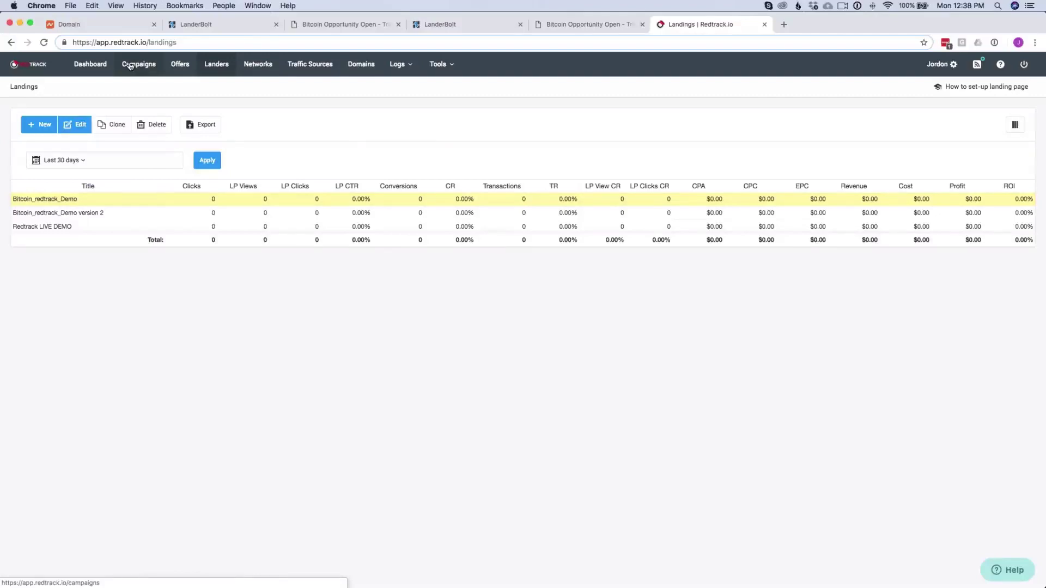
click(377, 25)
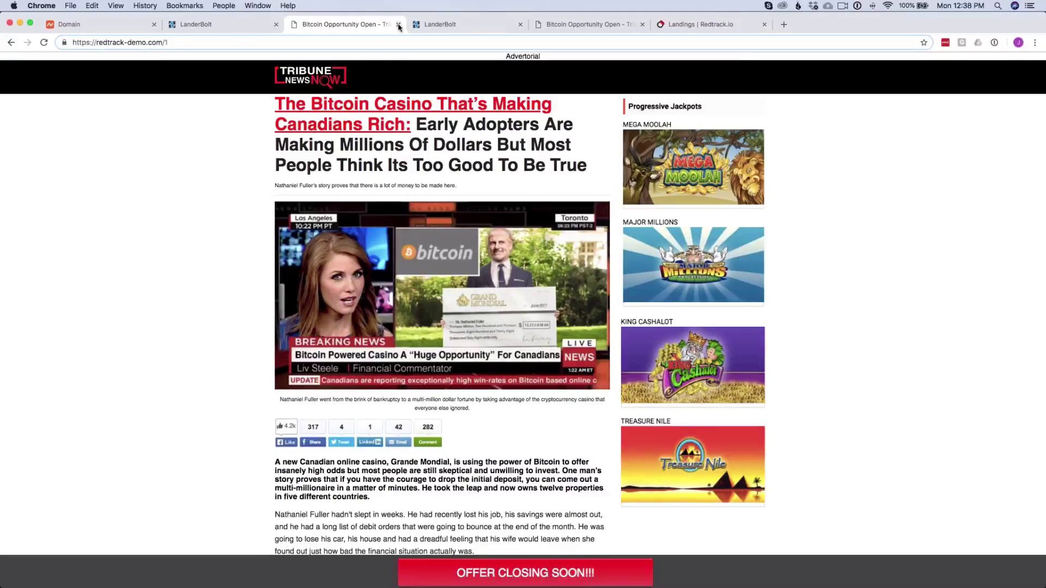
click(398, 25)
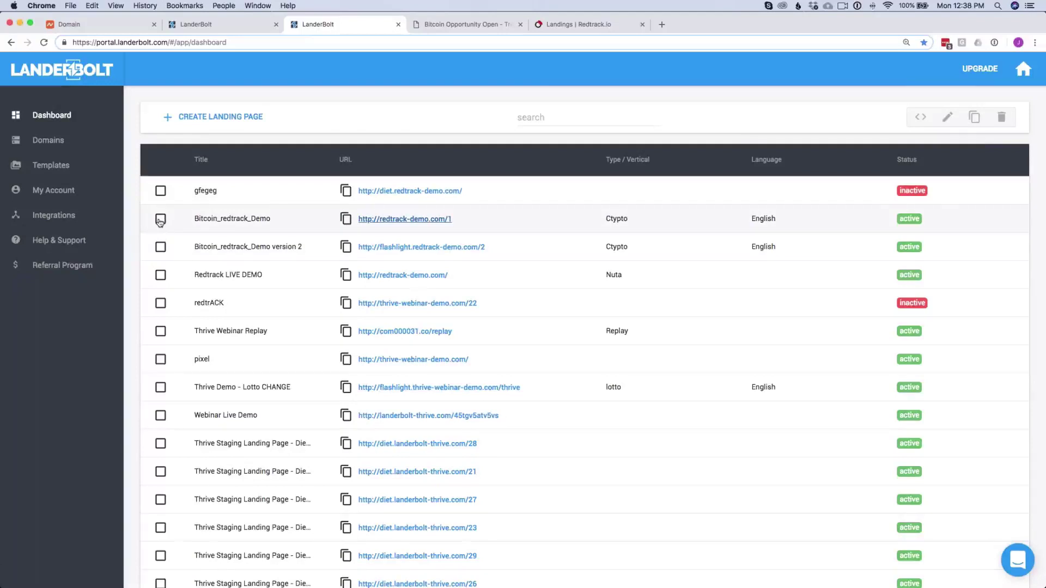
Review the dashboard's landing page list, and look over the template categories and the Anstrex and AdPlexity import options
scroll(322, 358, down, 4)
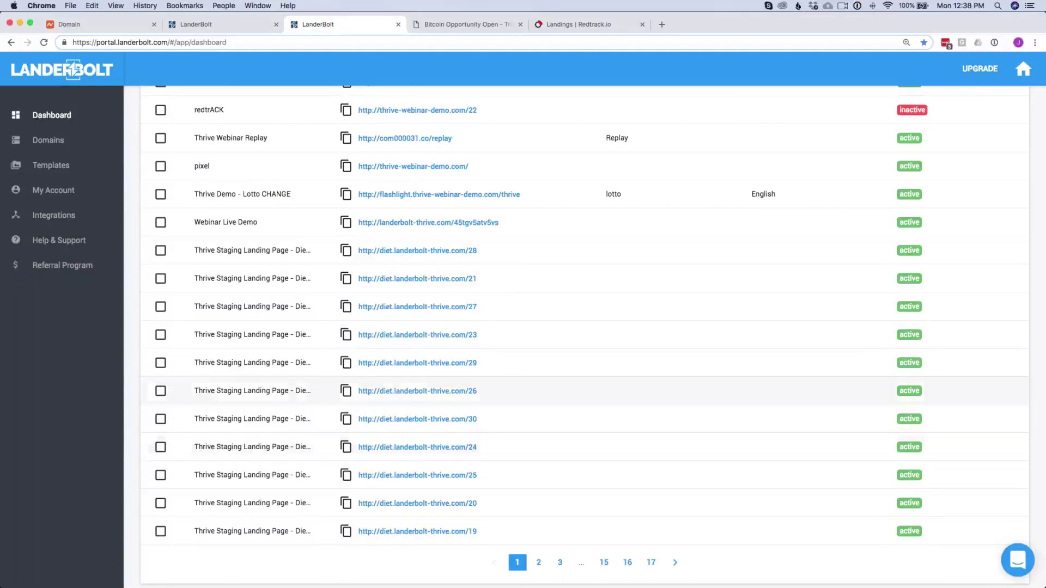
scroll(436, 316, up, 3)
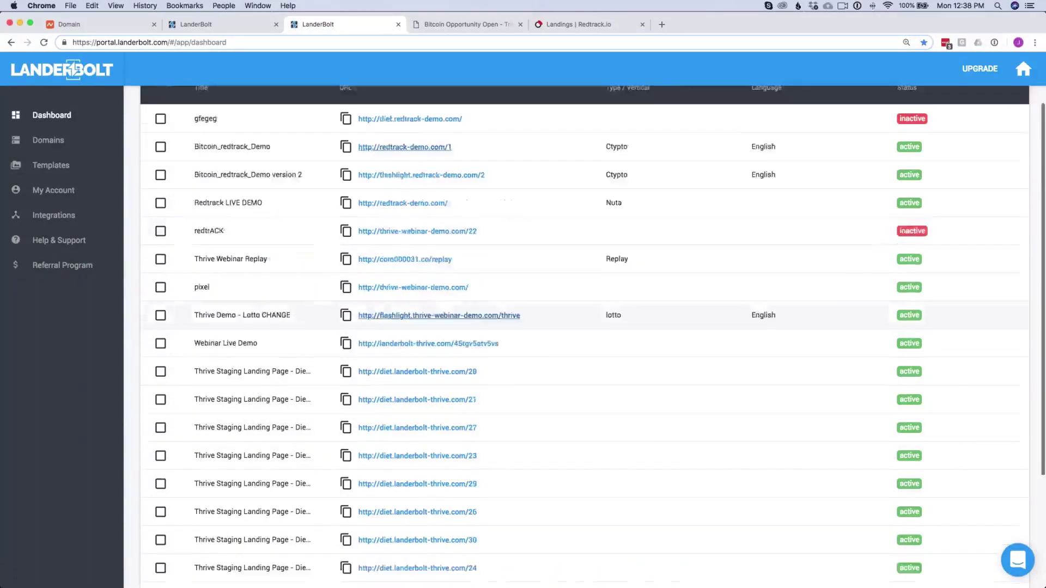
scroll(545, 327, up, 2)
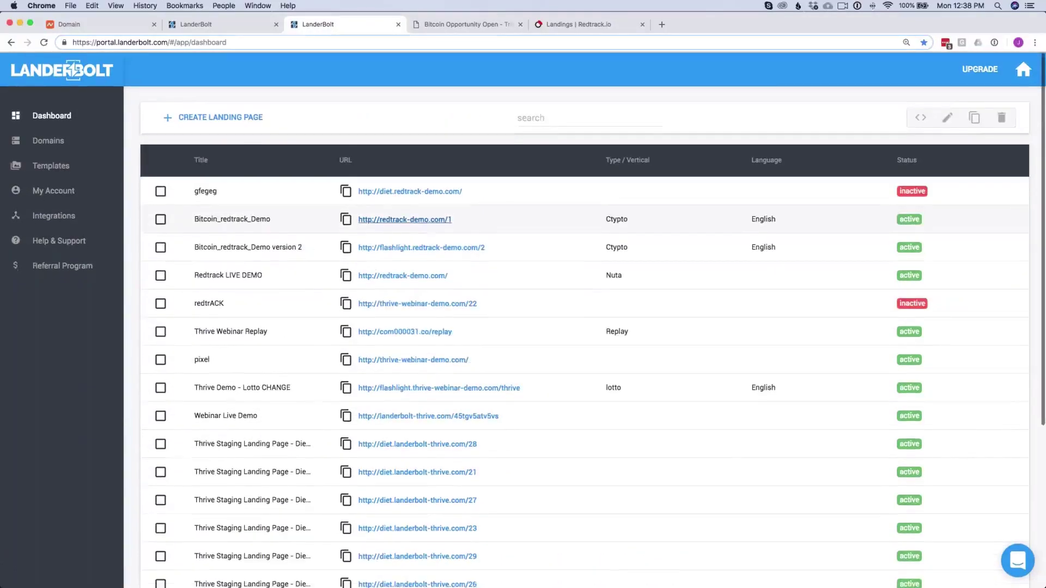
click(87, 167)
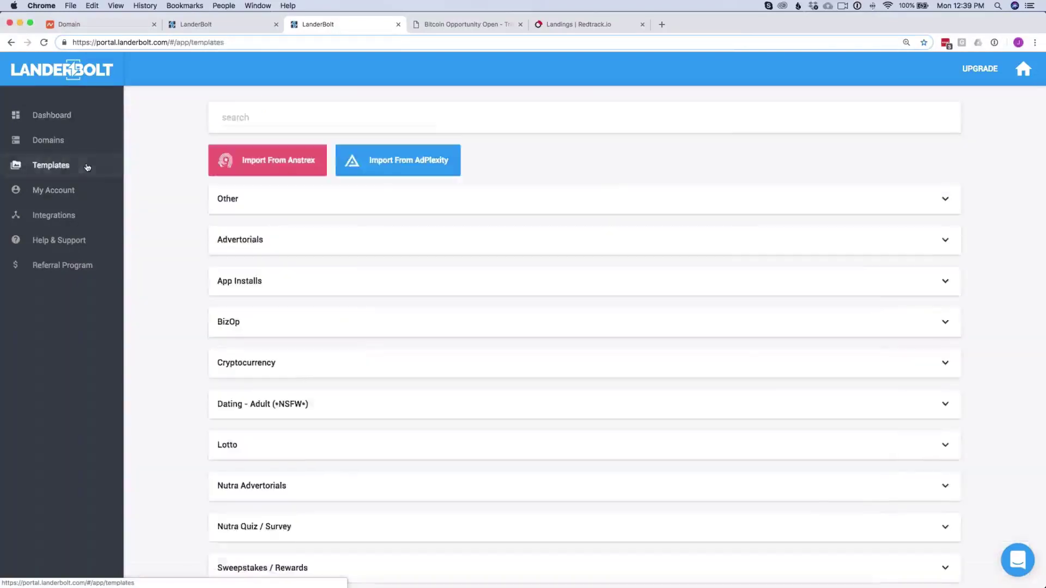
scroll(176, 245, down, 1)
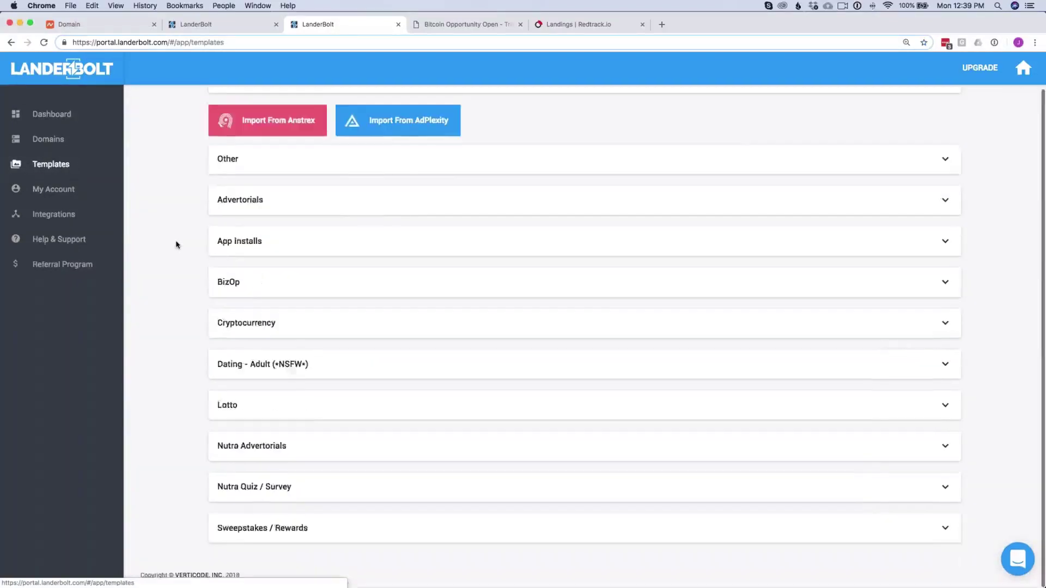
scroll(175, 245, up, 1)
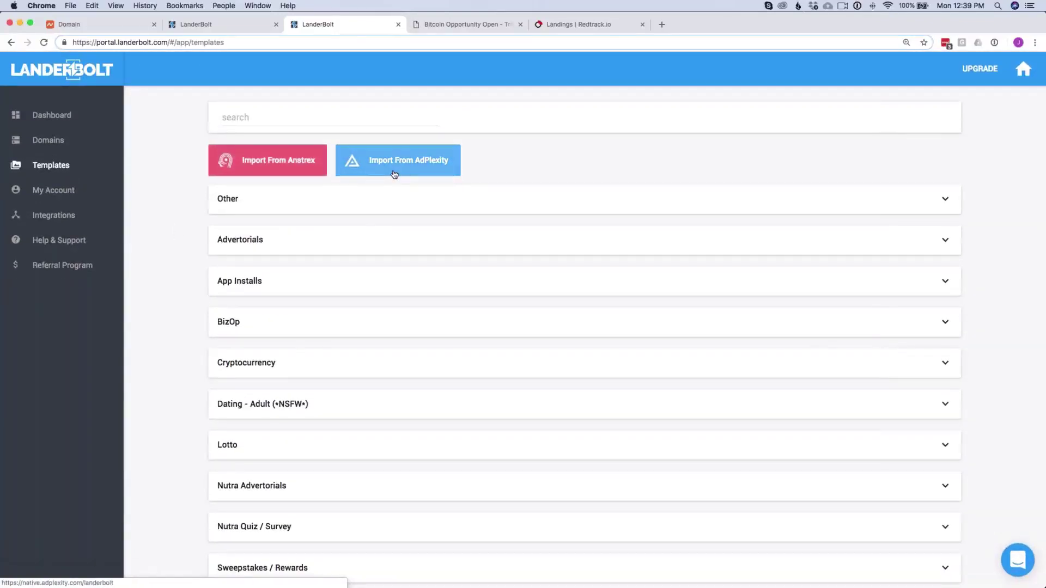
Close the separate Domain page, and deactivate and reactivate anstrexlb.com in the LanderBolt domains list
click(136, 24)
key(super+w)
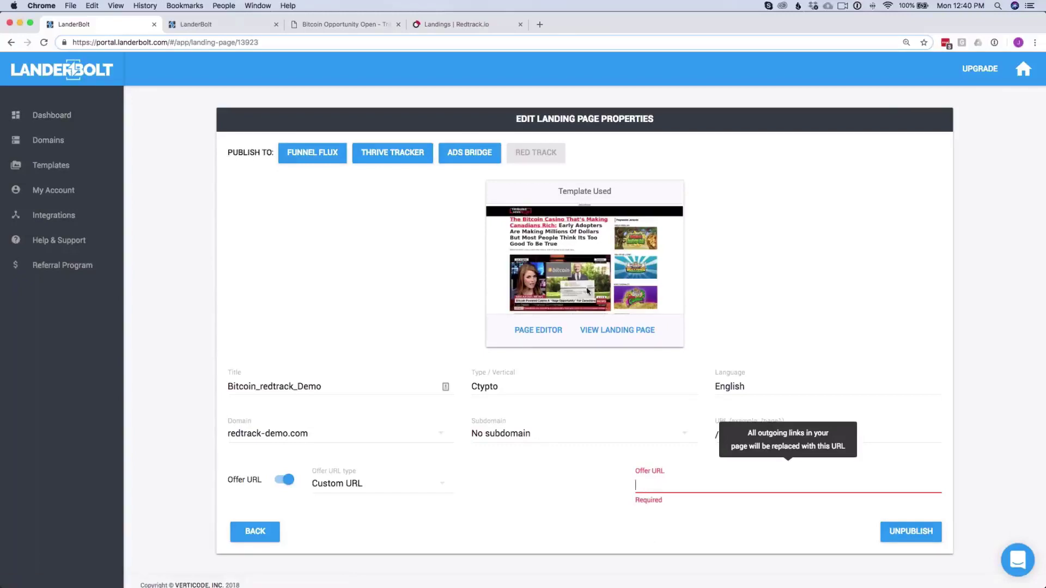
click(82, 142)
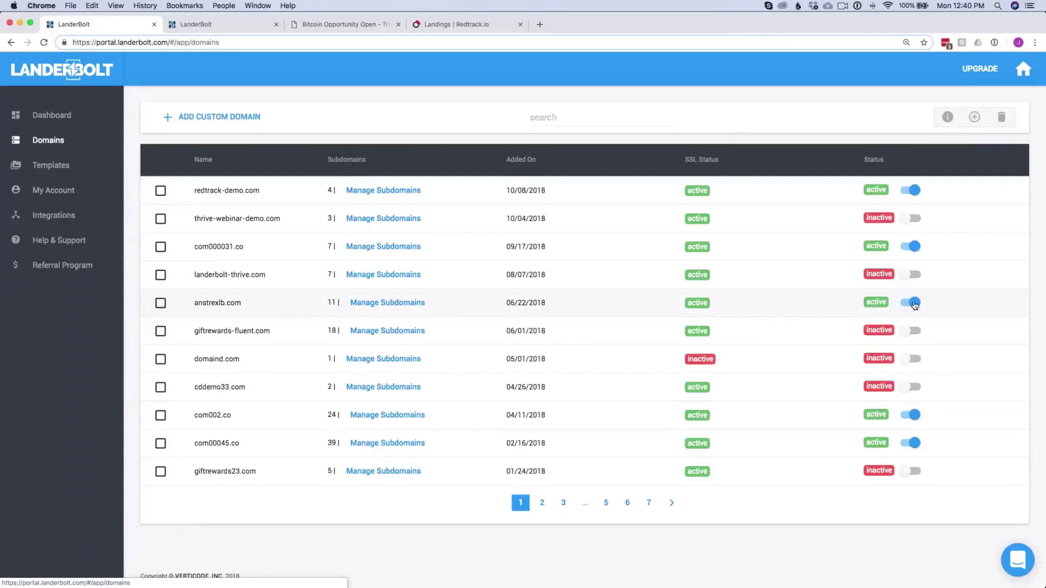
click(914, 303)
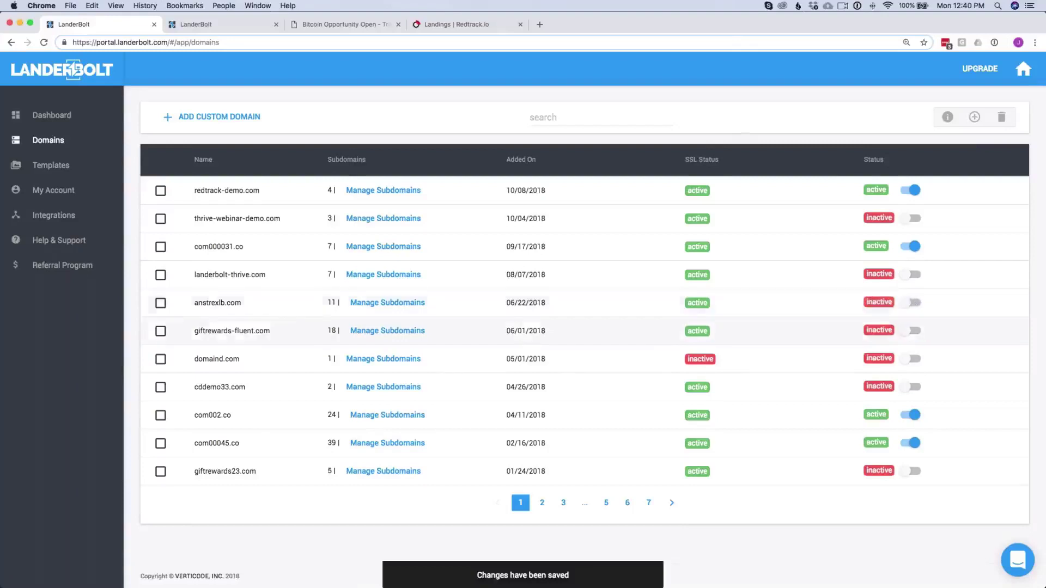
click(909, 306)
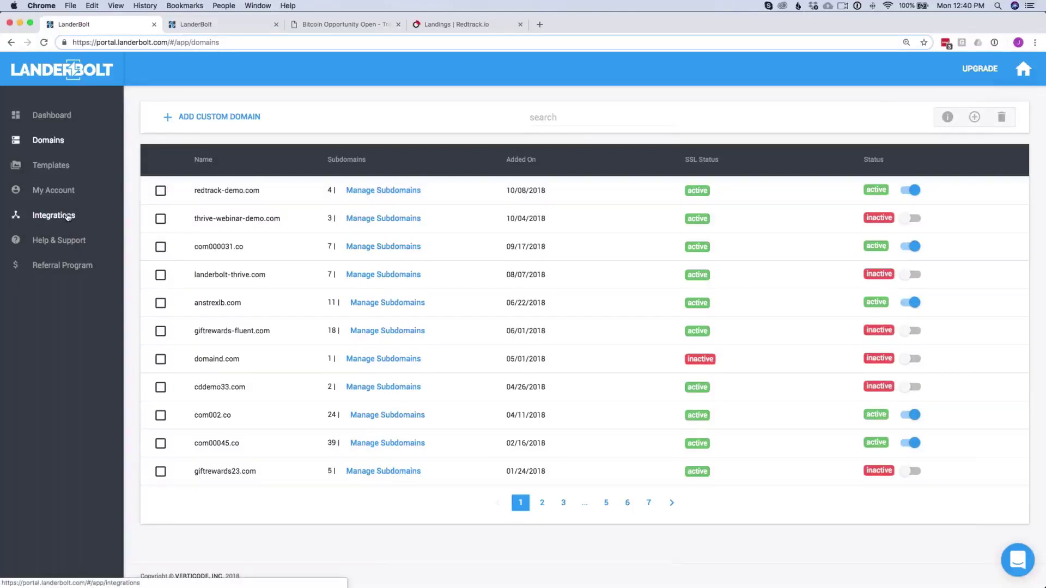
Look through the integrations, account and templates pages, and select the gfegeg landing page on the dashboard
click(67, 217)
click(69, 193)
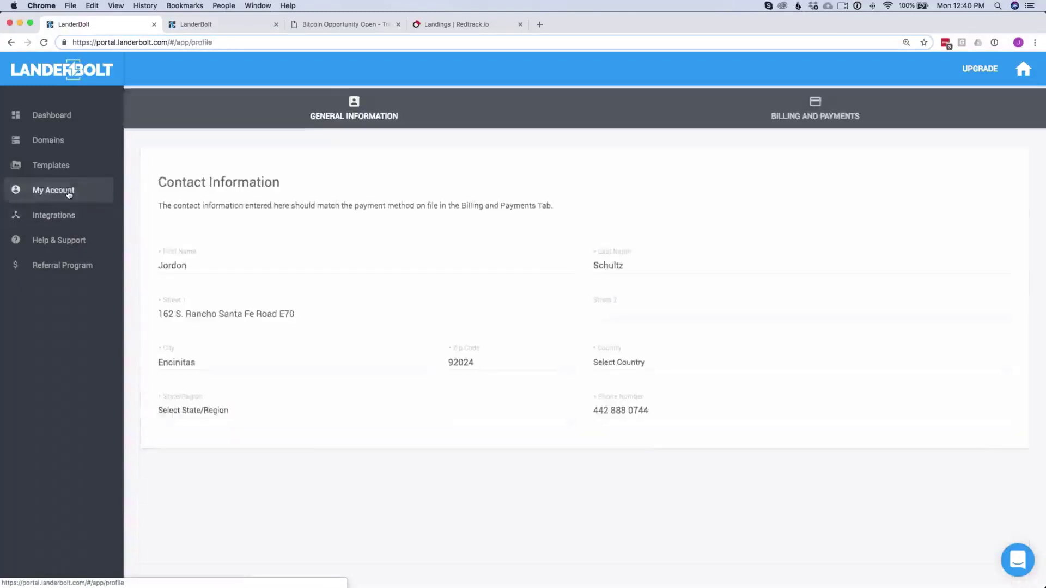
click(77, 167)
click(73, 115)
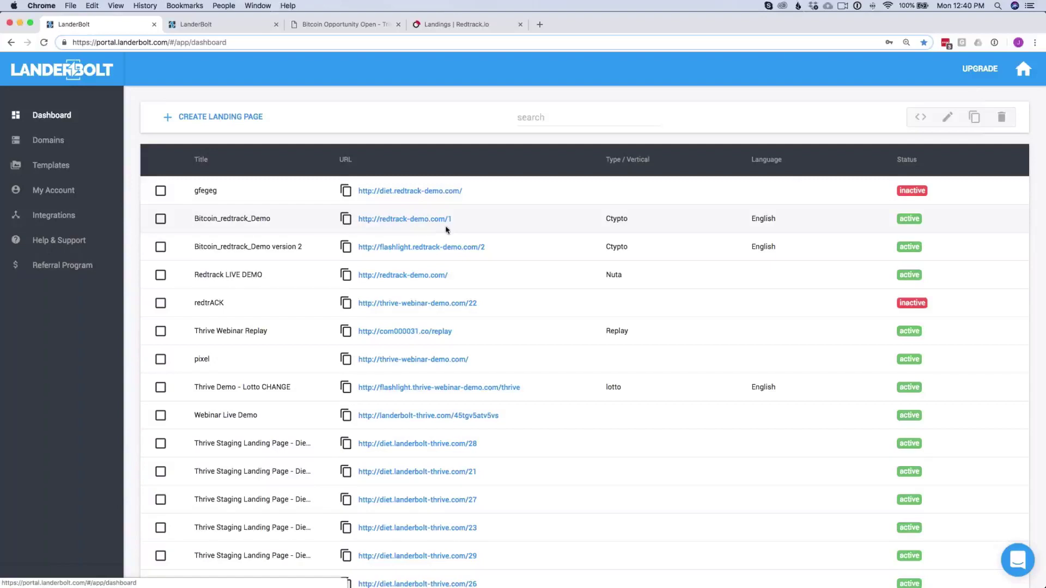
click(160, 191)
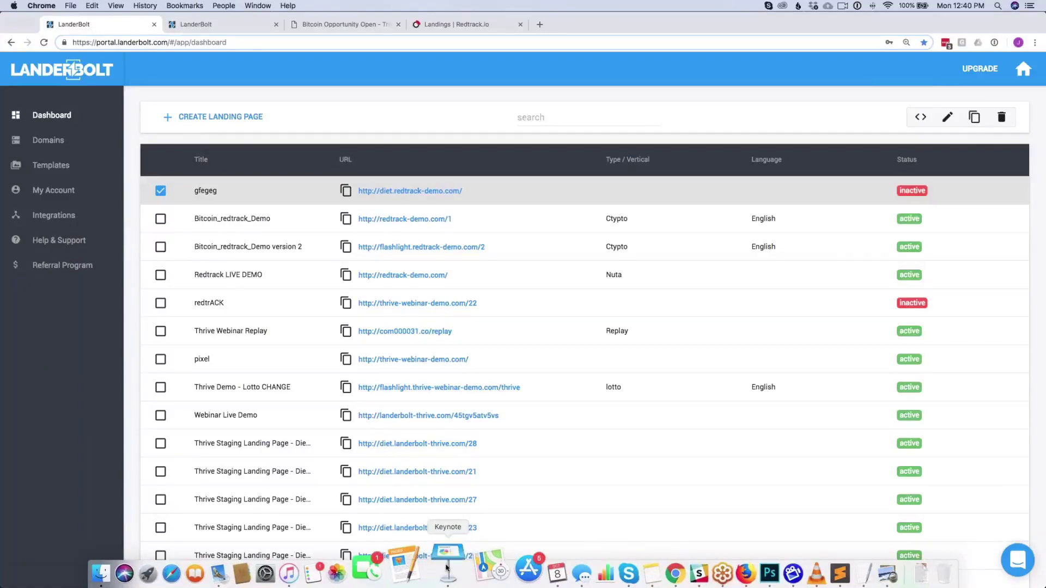
Switch to Keynote, go back to the Traffic Link slide with the approved and banned URLs, and start the slideshow from it
key(Up)
key(Up)
key(Up)
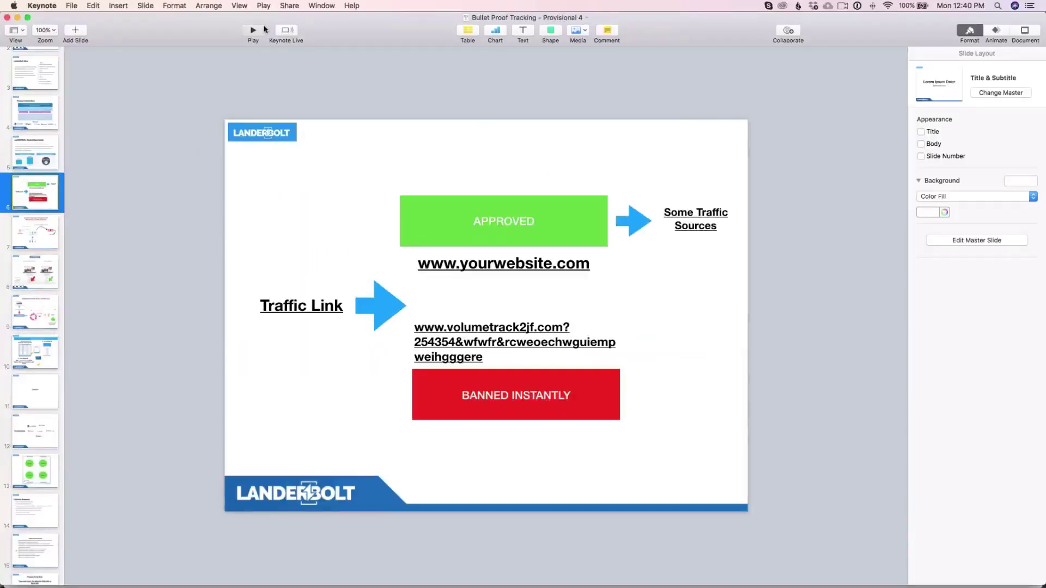
click(264, 30)
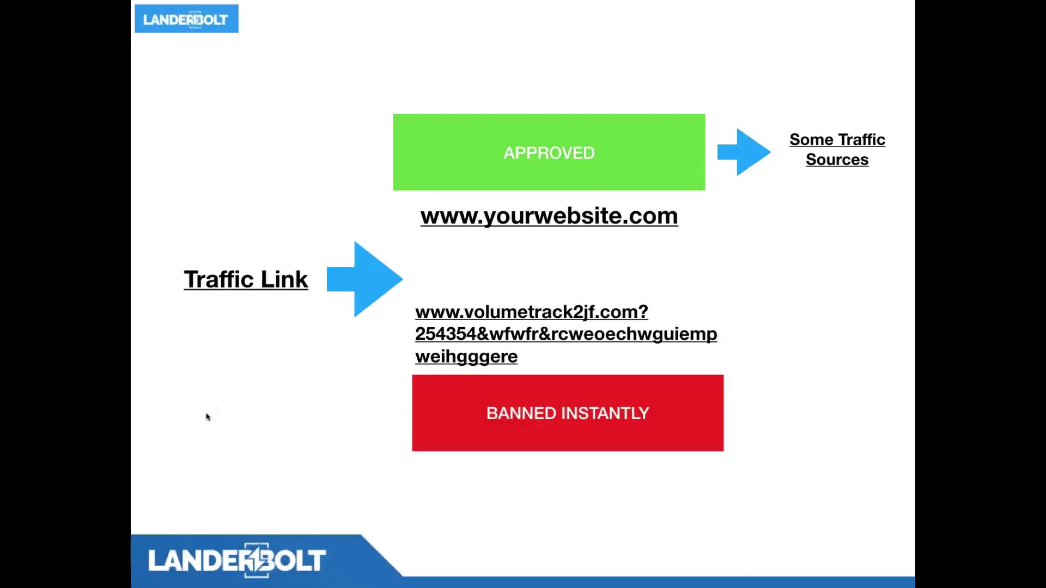